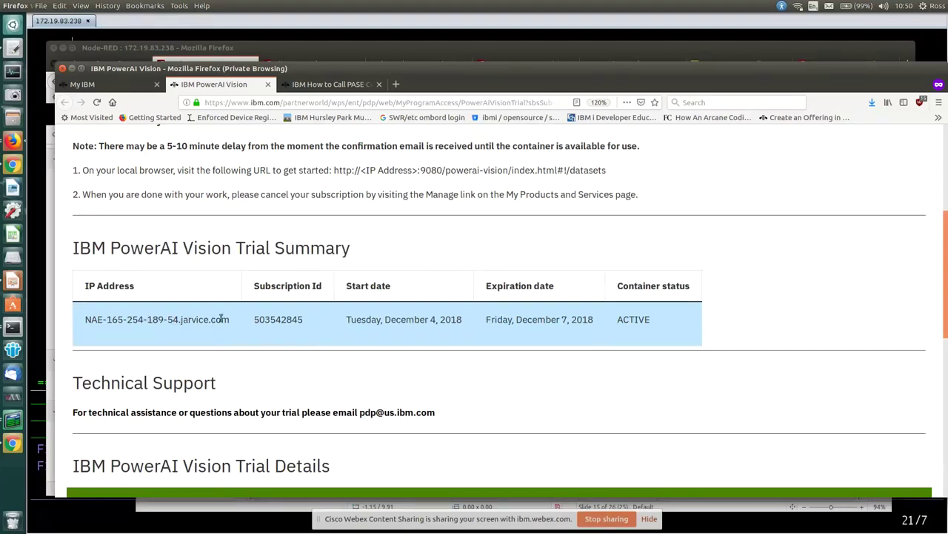
Copy the container's hostname and the sample datasets URL into a new gedit document on separate lines.
drag(229, 320, 84, 321)
key(ctrl+c)
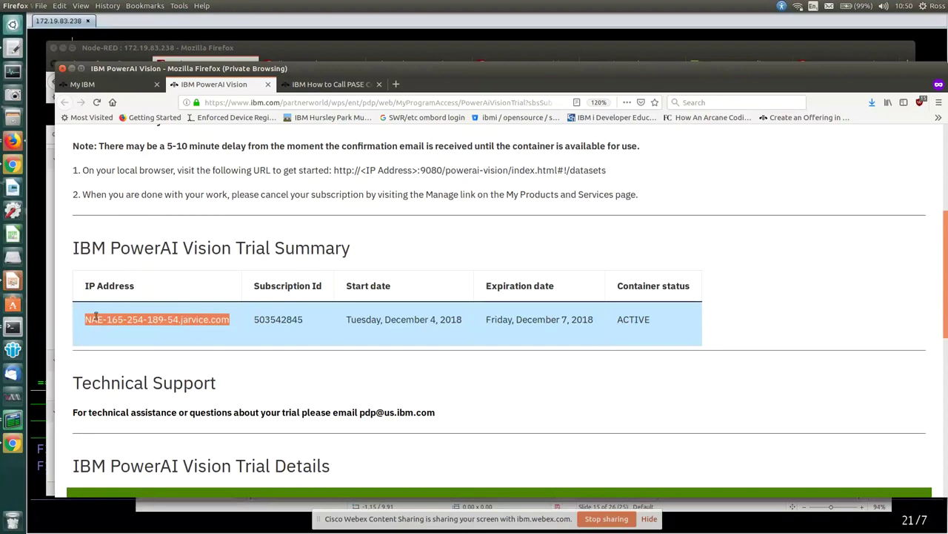
click(13, 49)
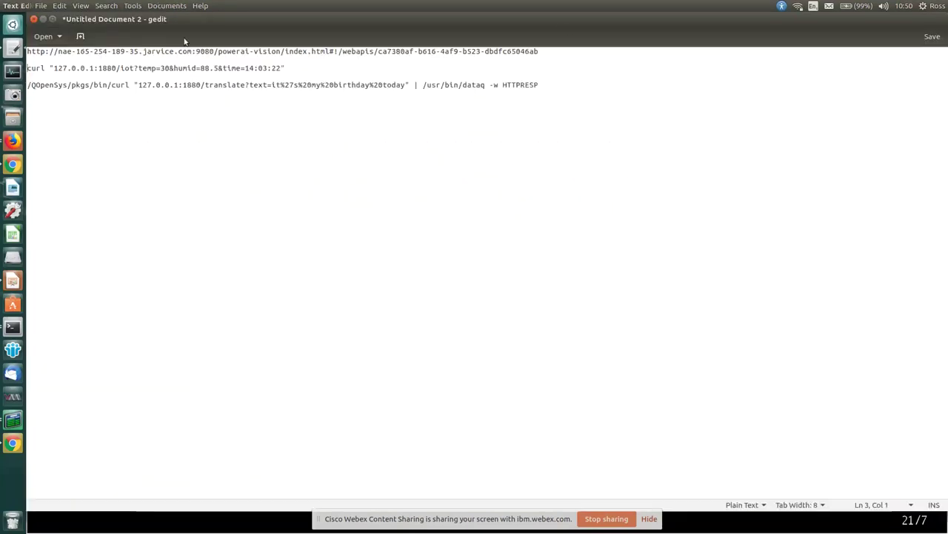
click(80, 37)
key(ctrl+v)
key(alt+Tab)
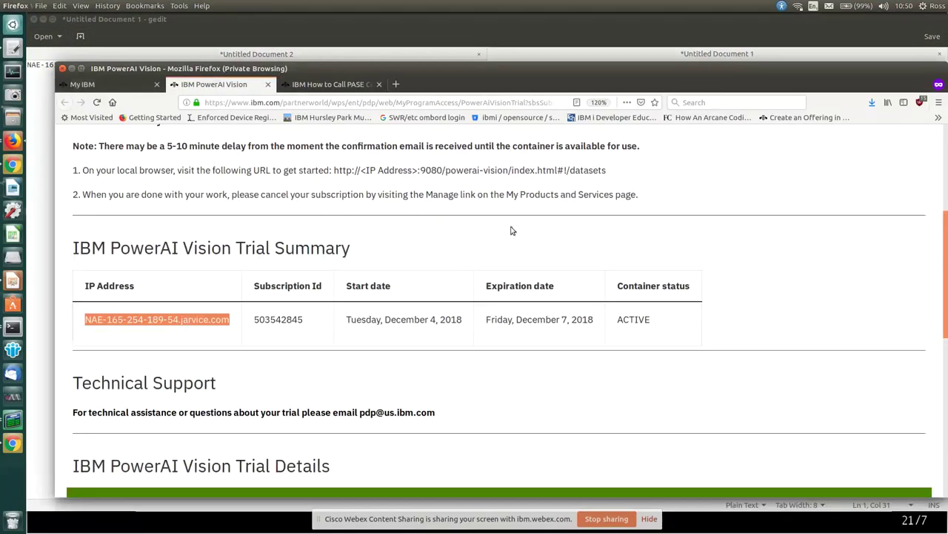
drag(333, 170, 606, 172)
key(ctrl+c)
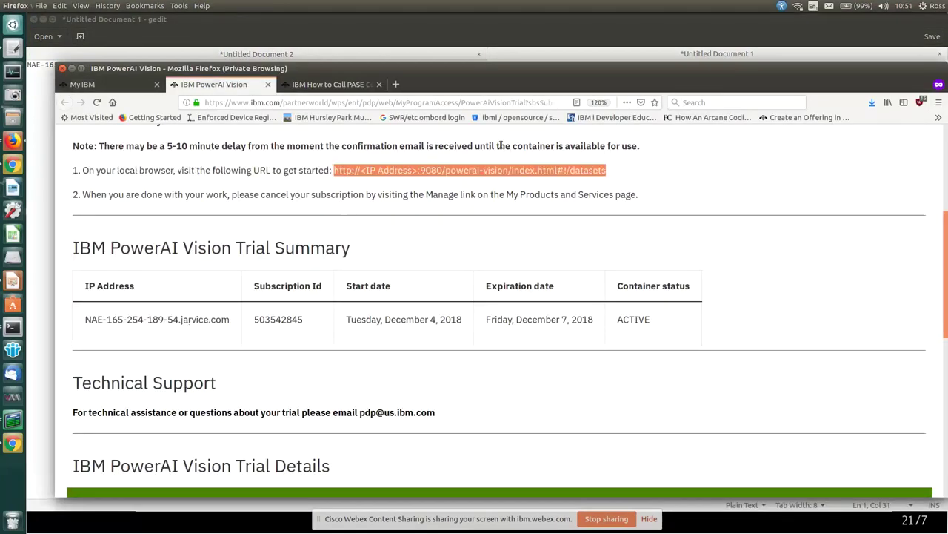
key(alt+Tab)
key(Return)
key(ctrl+v)
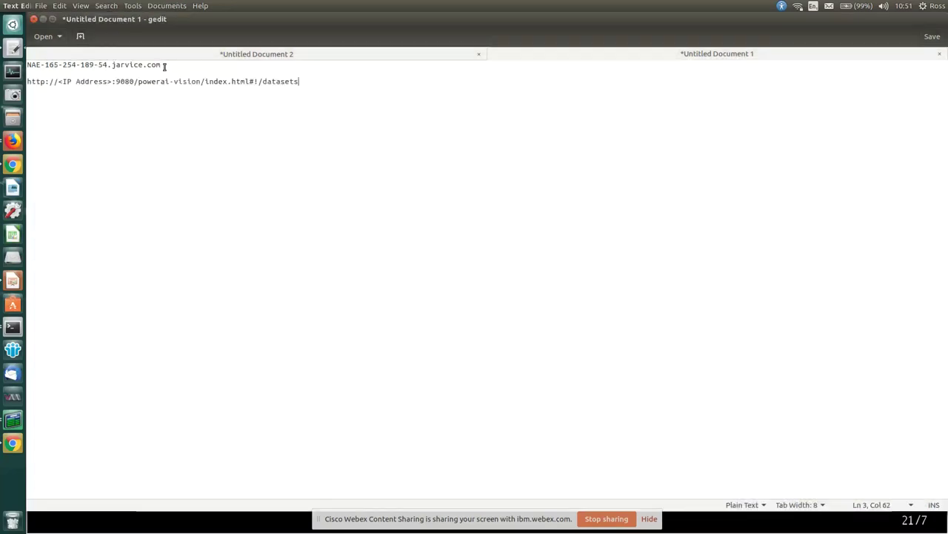
Replace the <IP Address> placeholder in the URL with the hostname and copy the completed URL.
drag(163, 64, 11, 66)
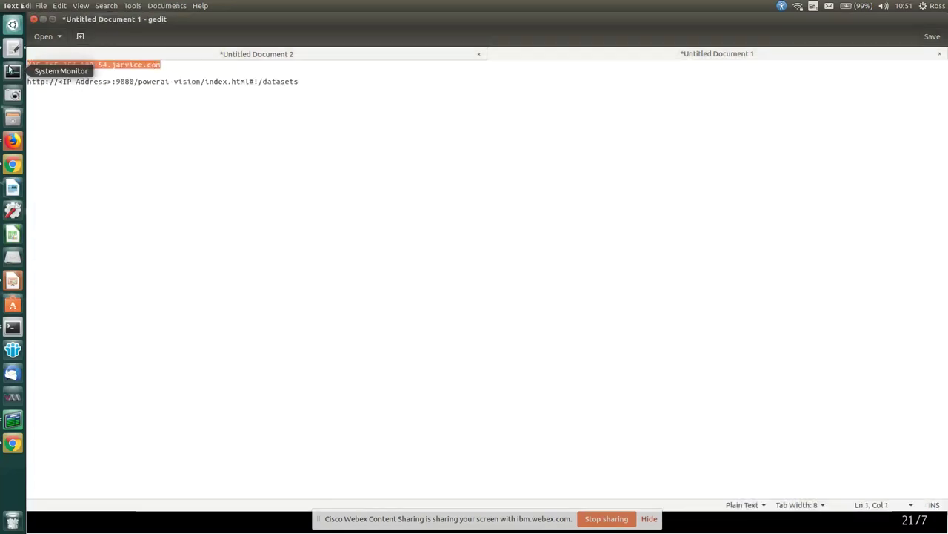
drag(112, 81, 59, 82)
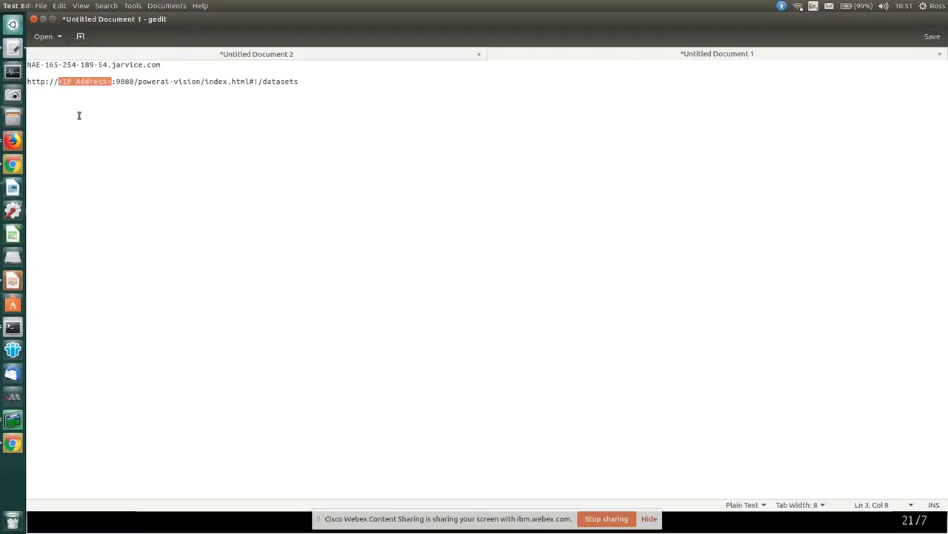
text(NAE-165-254-189-54.jarvice.com)
key(End)
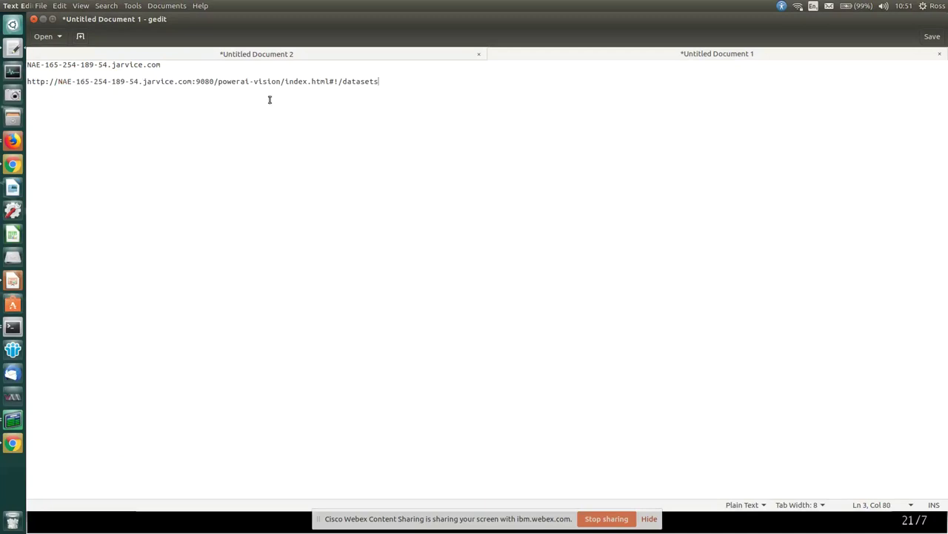
click(379, 82)
shift+click(25, 83)
key(ctrl+c)
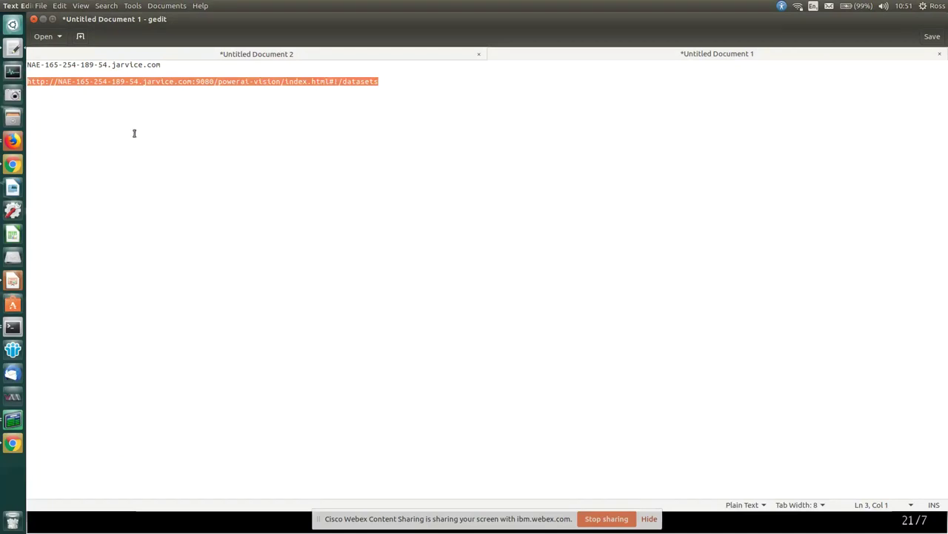
key(alt+Tab)
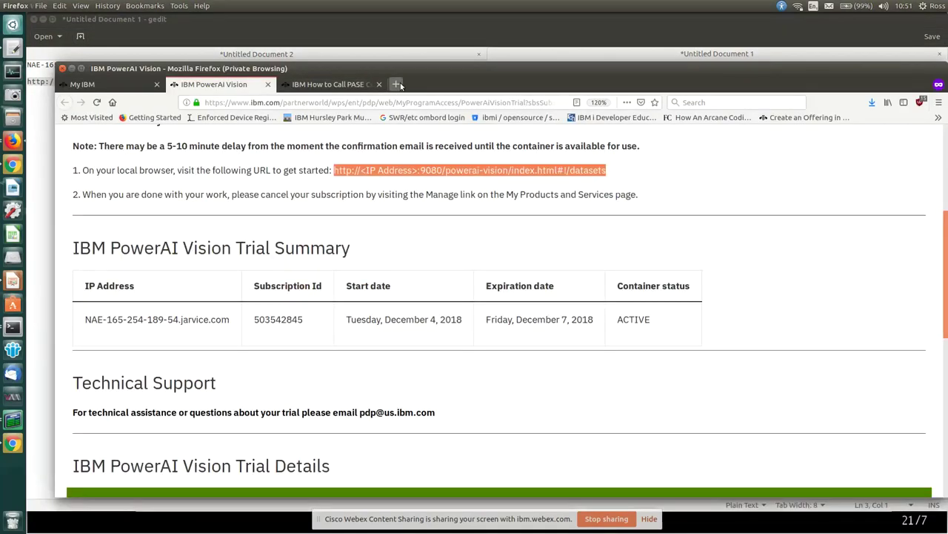
Load the completed PowerAI Vision datasets URL in a new browser tab.
click(396, 86)
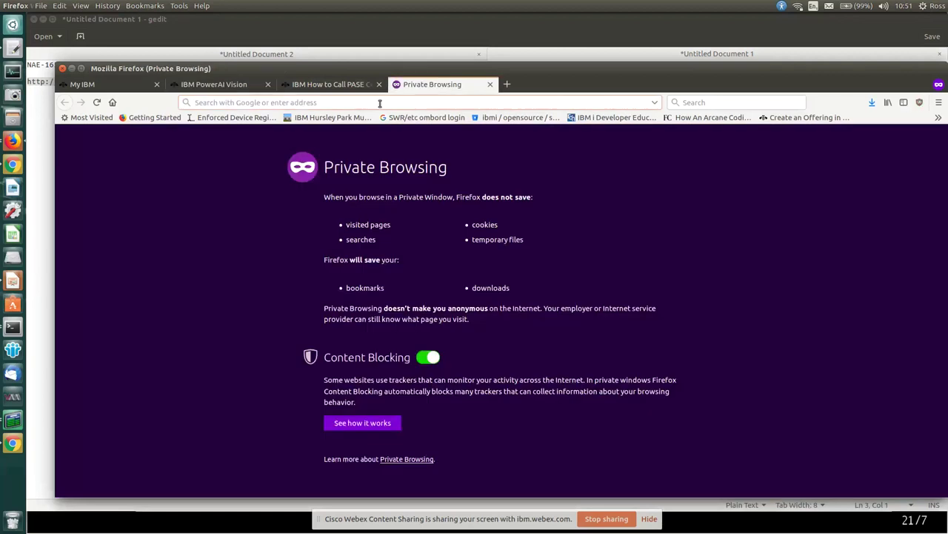
key(ctrl+v)
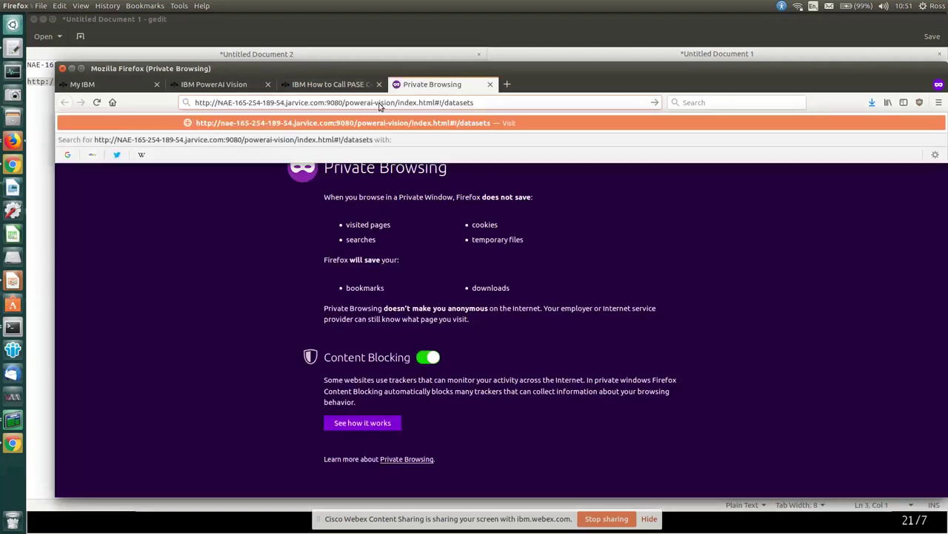
key(Return)
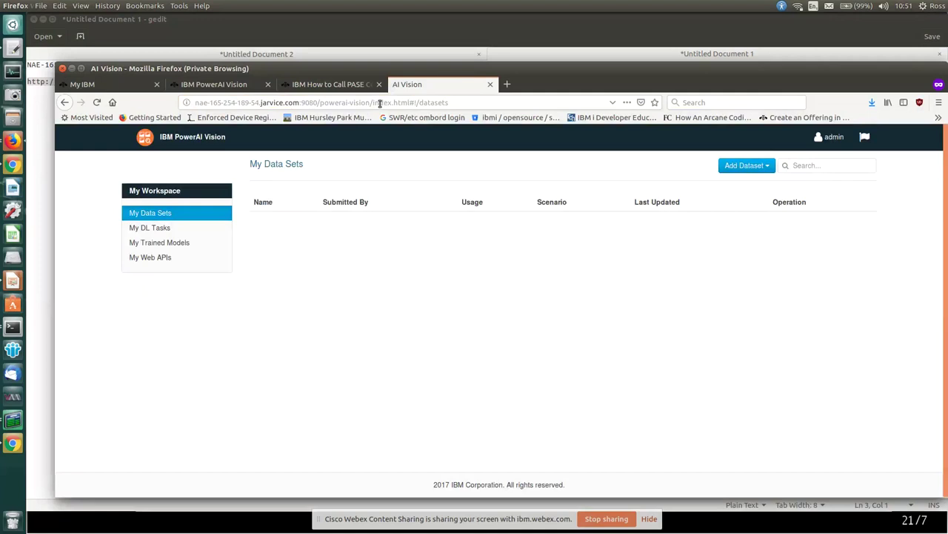
Open the Add Dataset choices on the empty My Data Sets page.
click(763, 164)
click(768, 163)
click(767, 164)
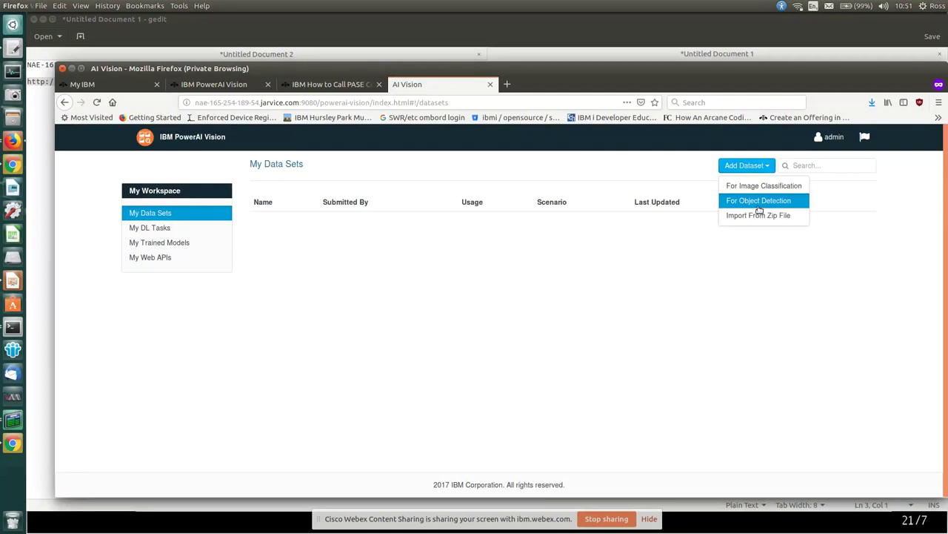
Create an image classification dataset named 'cars' with the Vehicle scenario selected.
click(756, 189)
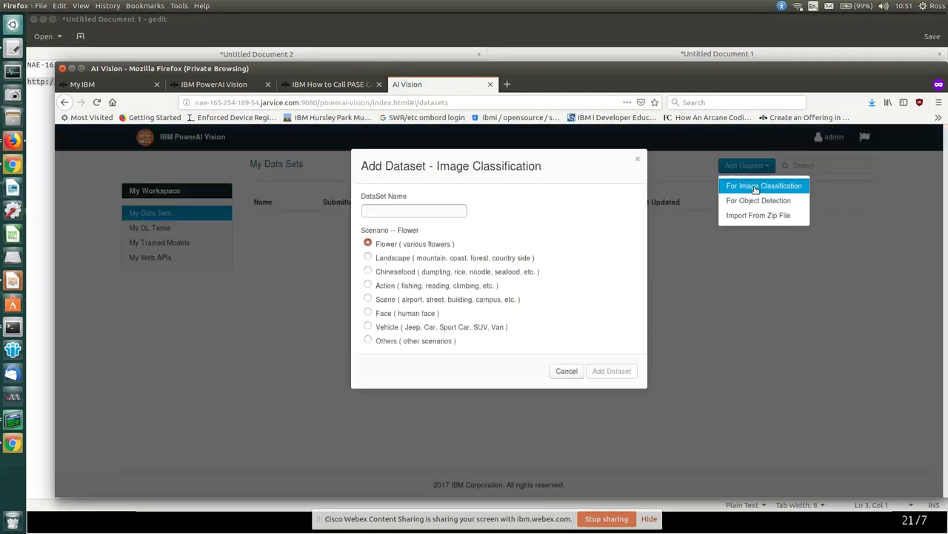
click(405, 215)
text(cars)
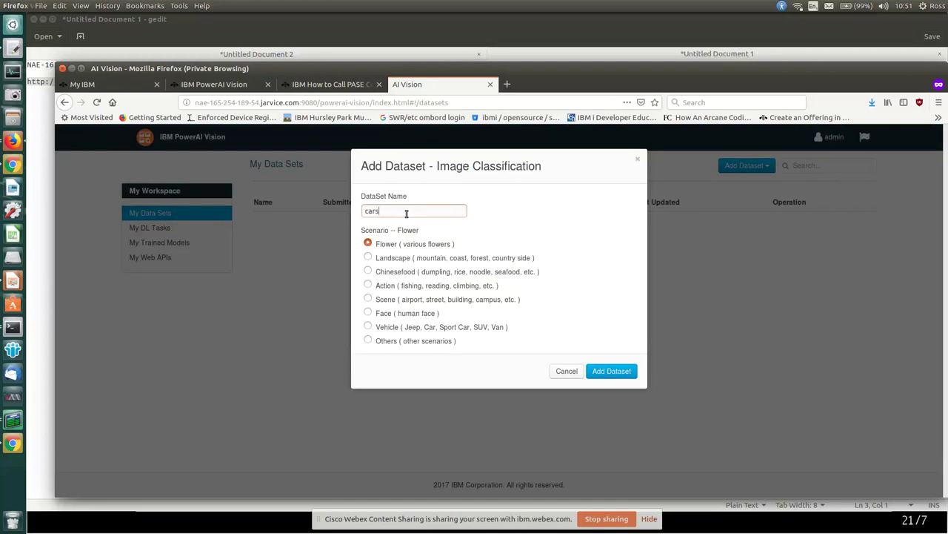
click(368, 326)
click(612, 374)
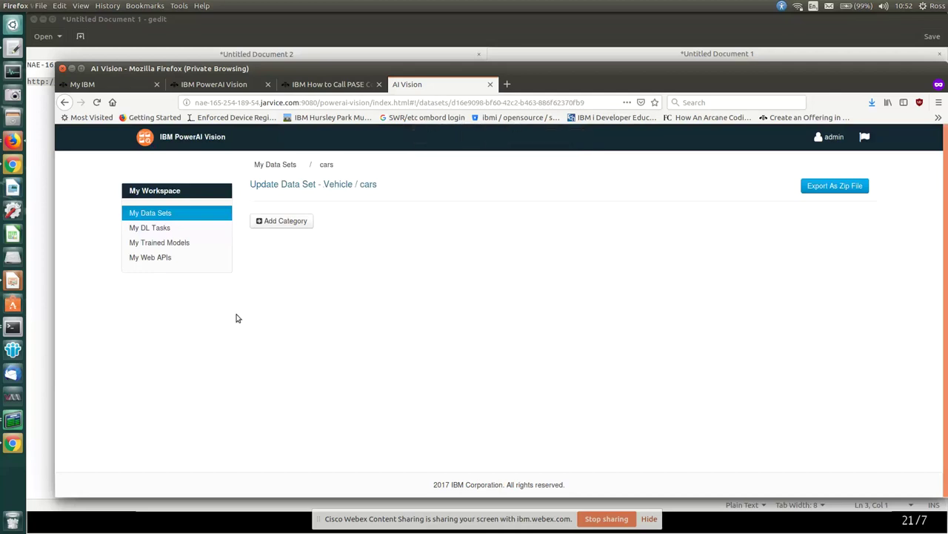
Add a category named 'sedans' to the cars dataset.
click(296, 222)
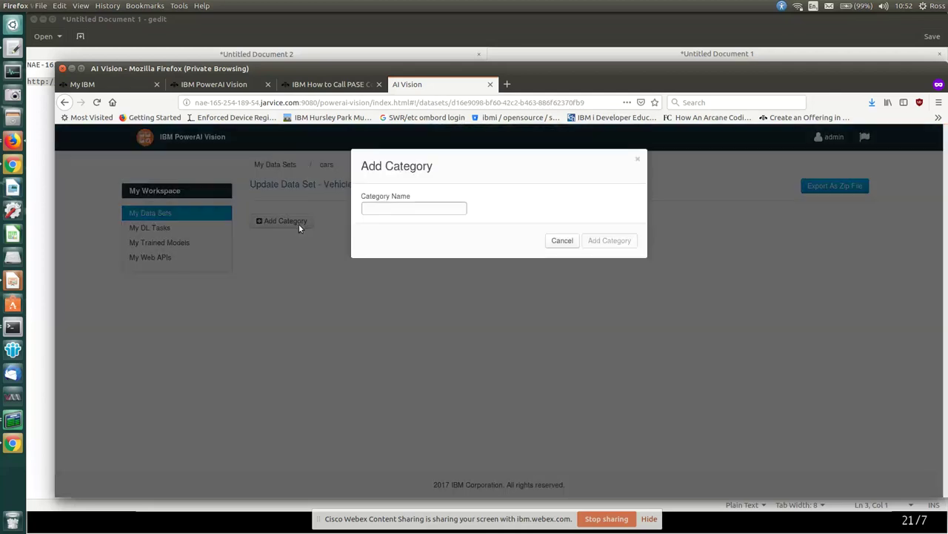
click(371, 210)
text(sedans)
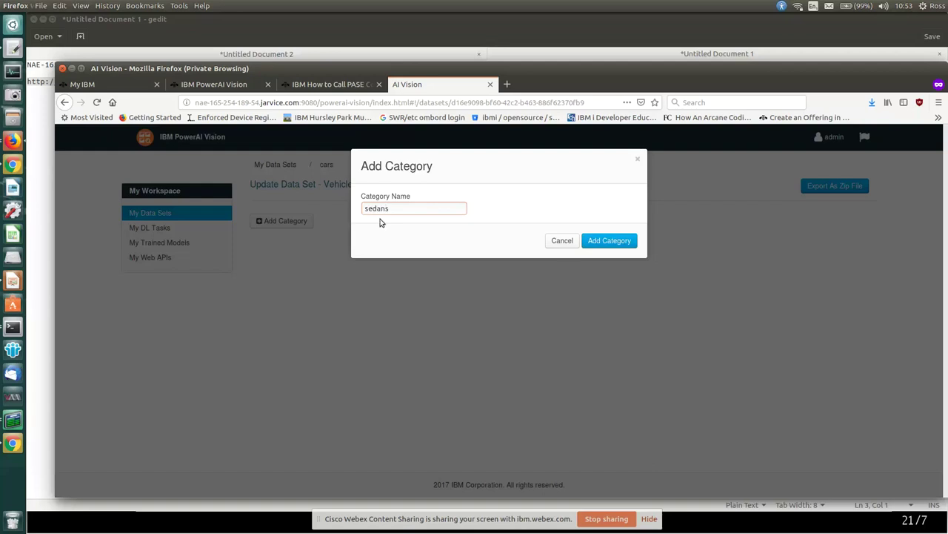
click(610, 242)
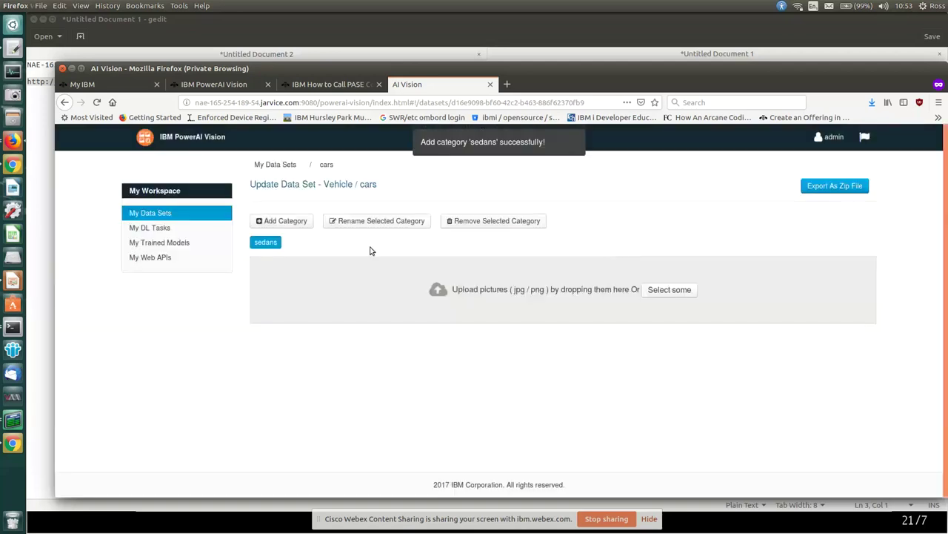
Open the File Upload dialog on the Downloads/sedans folder.
click(669, 289)
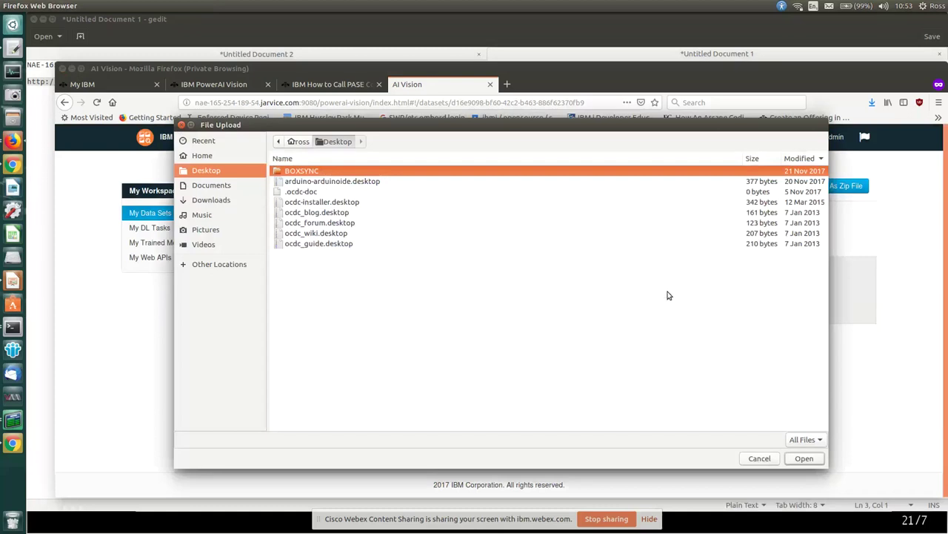
click(218, 201)
click(280, 188)
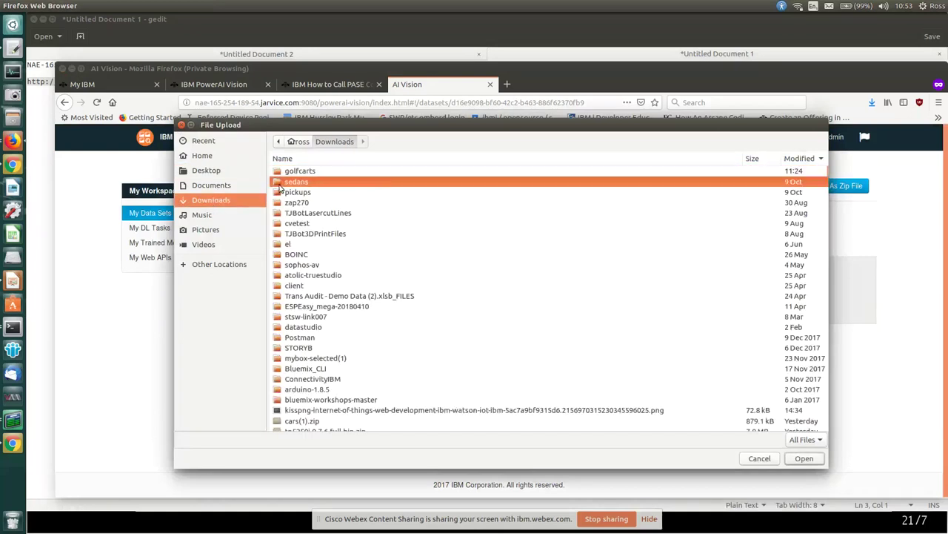
double_click(280, 186)
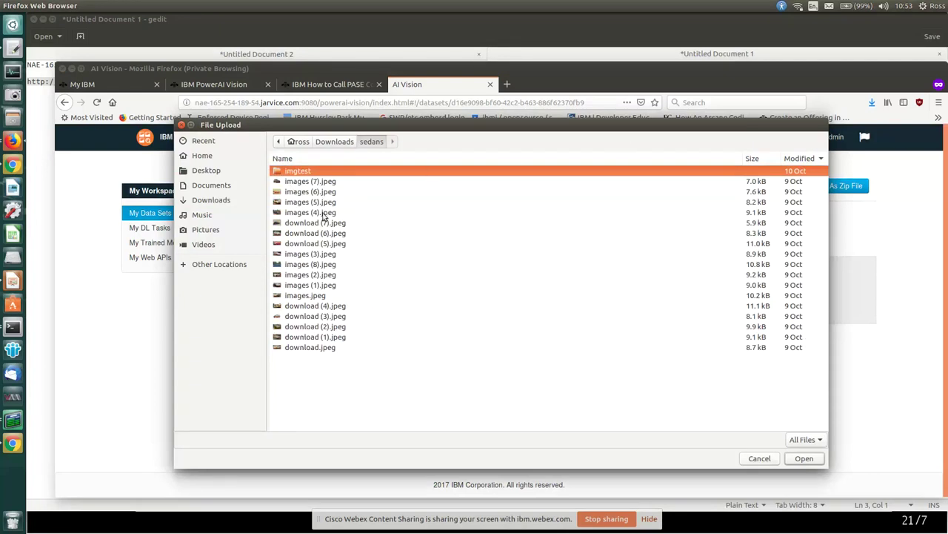
Preview the sedan photos, then select the ten from images (3).jpeg through download.jpeg.
click(319, 183)
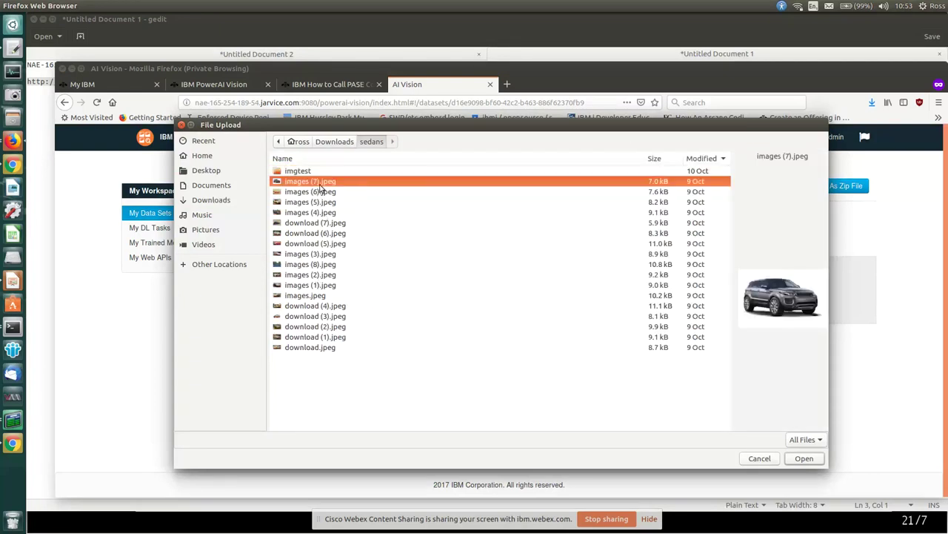
click(322, 225)
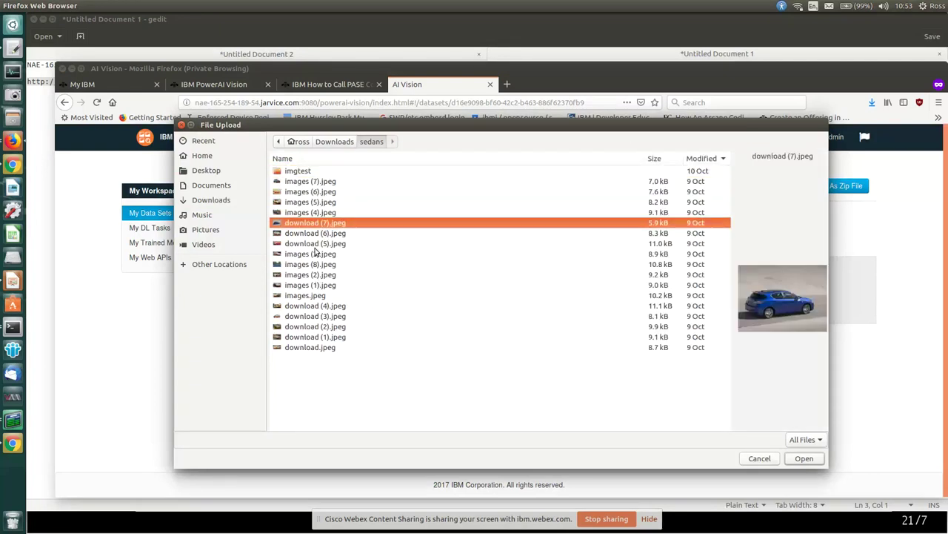
click(312, 256)
click(307, 295)
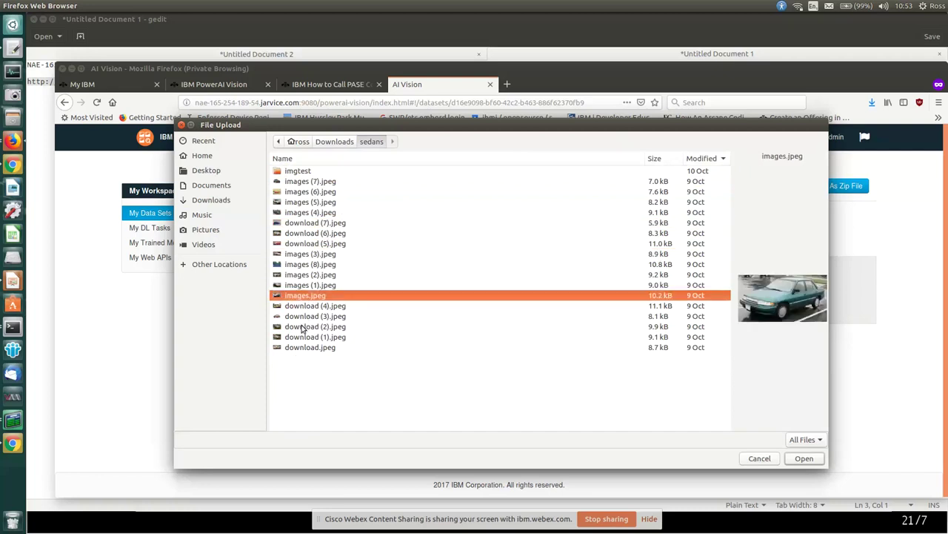
click(300, 326)
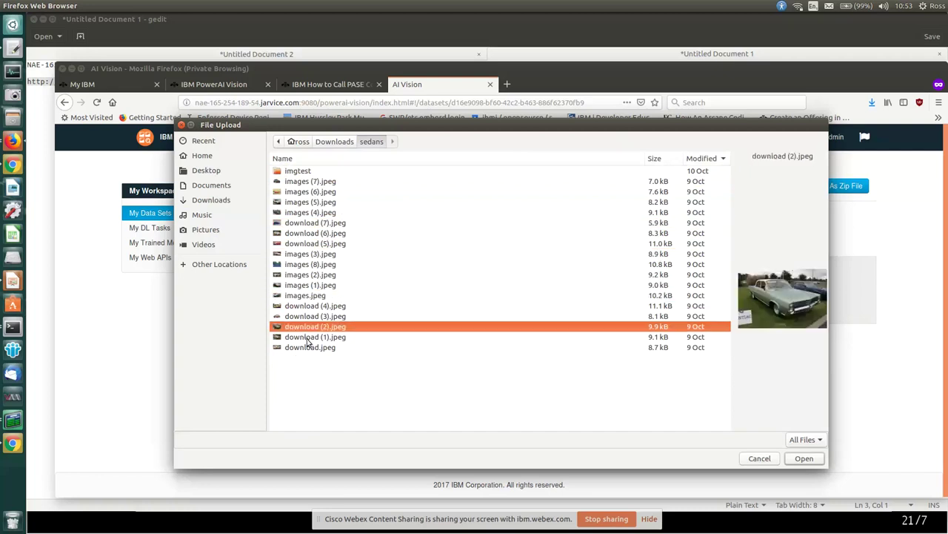
click(306, 340)
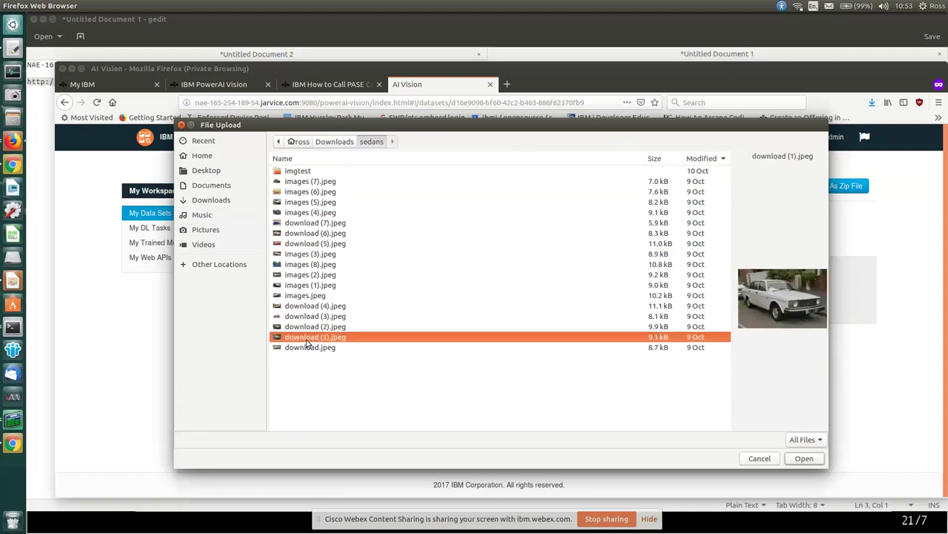
click(306, 204)
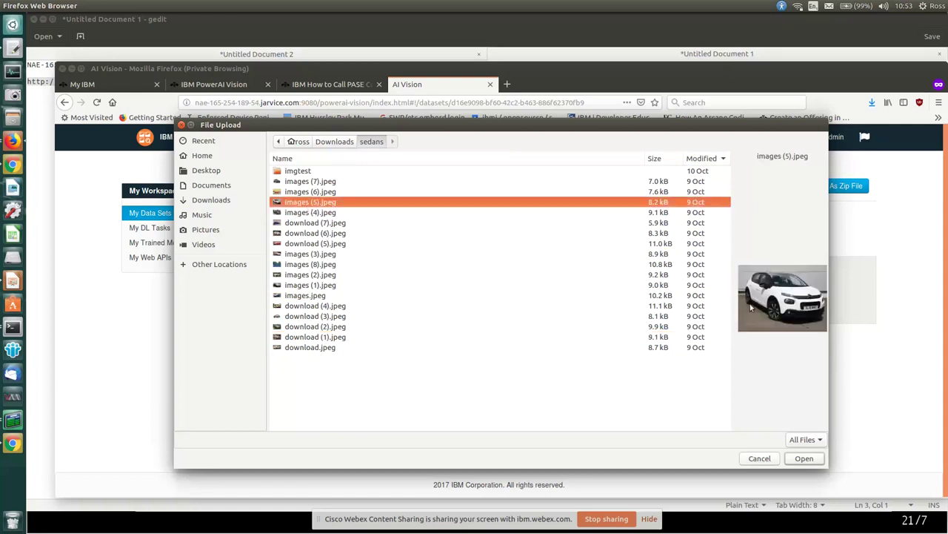
click(304, 193)
click(308, 182)
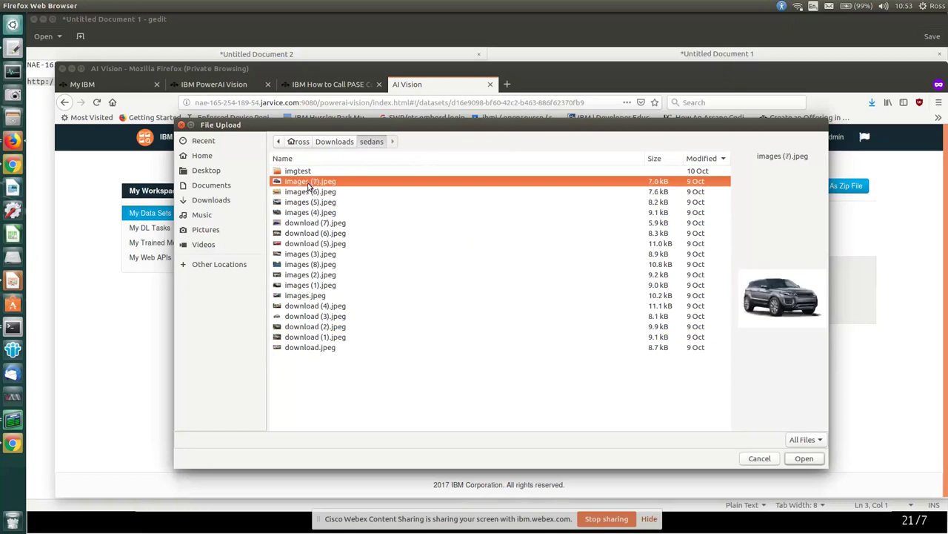
click(310, 194)
click(312, 204)
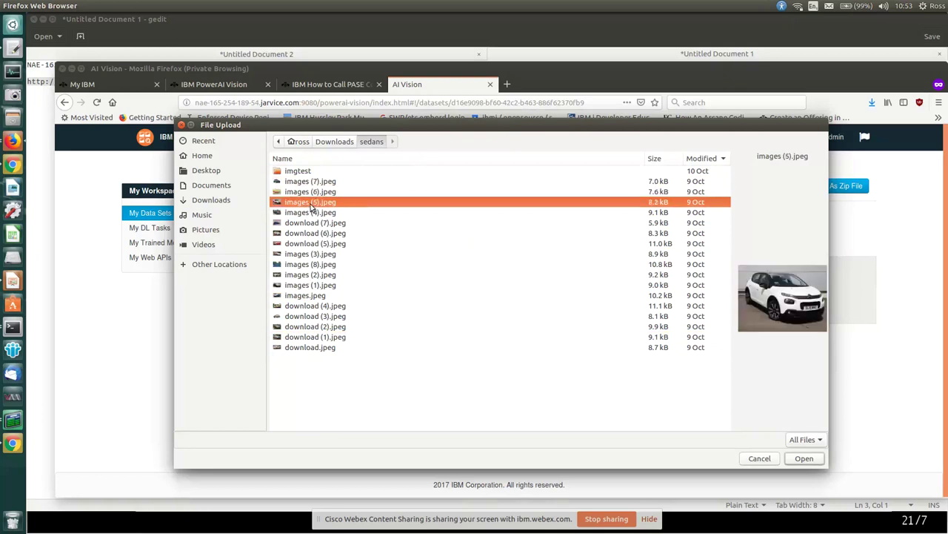
click(312, 213)
click(312, 225)
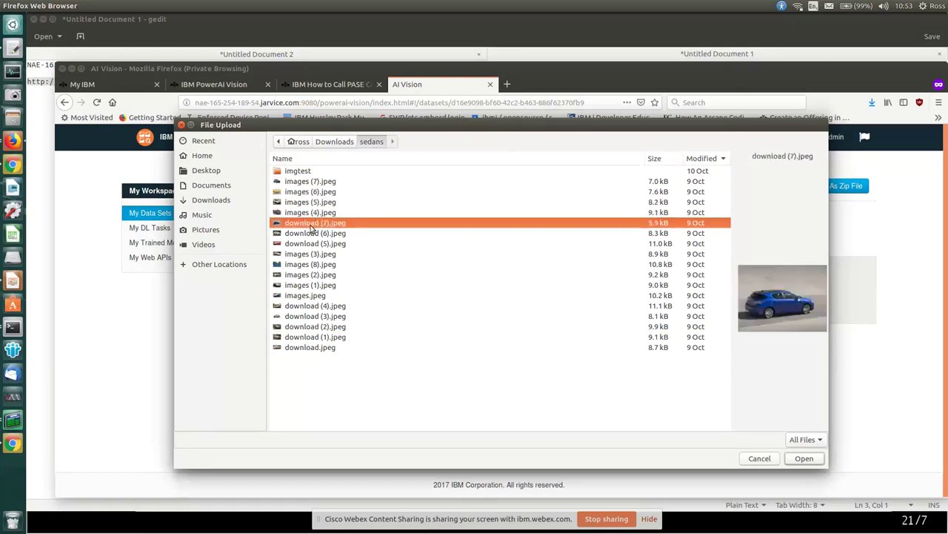
click(312, 234)
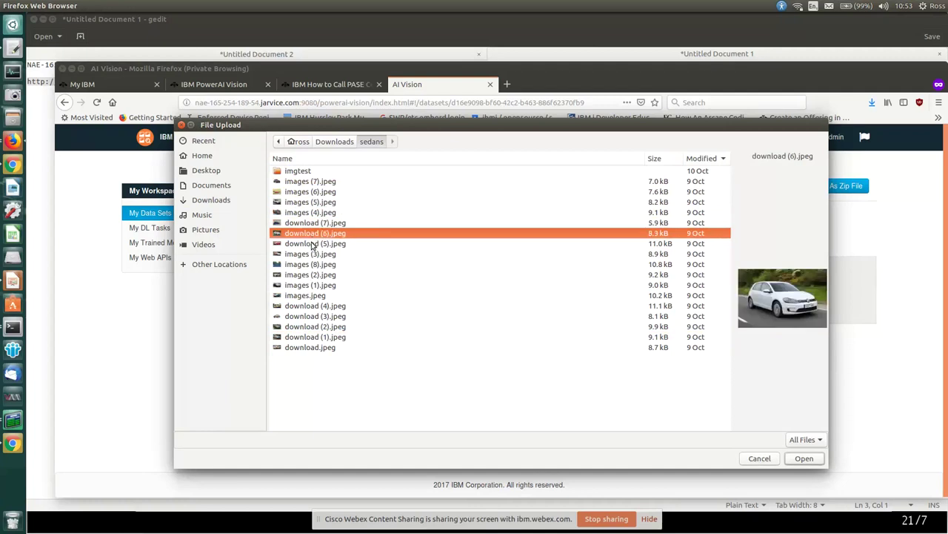
click(312, 244)
click(311, 255)
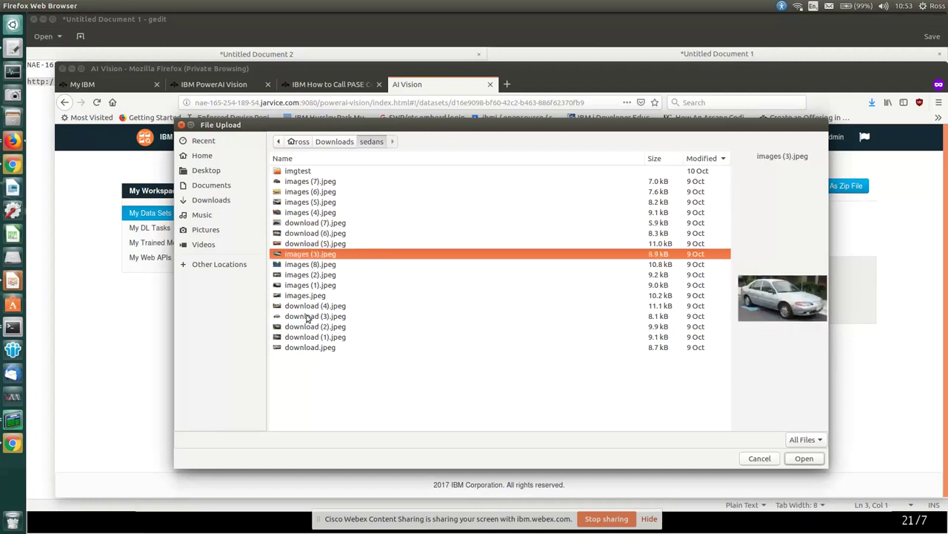
click(312, 265)
click(310, 255)
shift+click(303, 347)
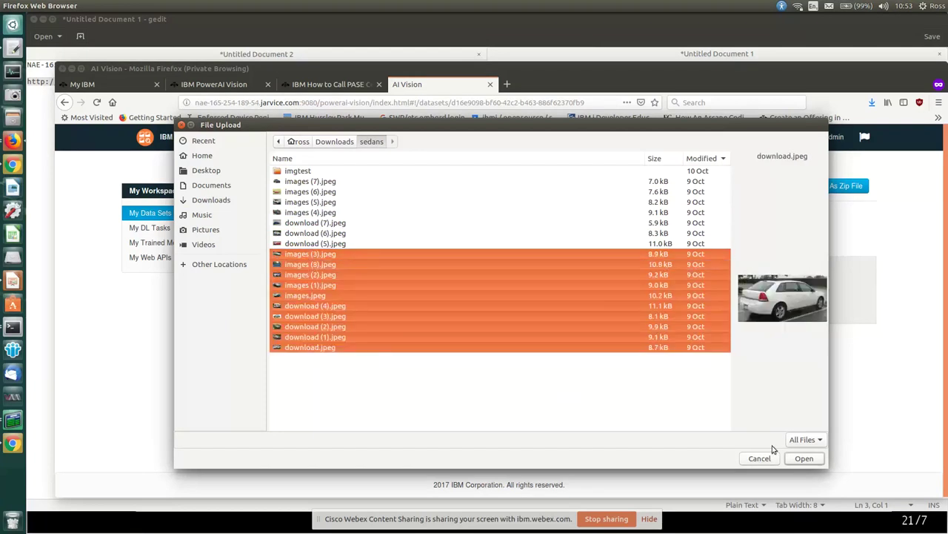
Upload the ten selected sedan photos and add a new category named 'pickups'.
click(796, 460)
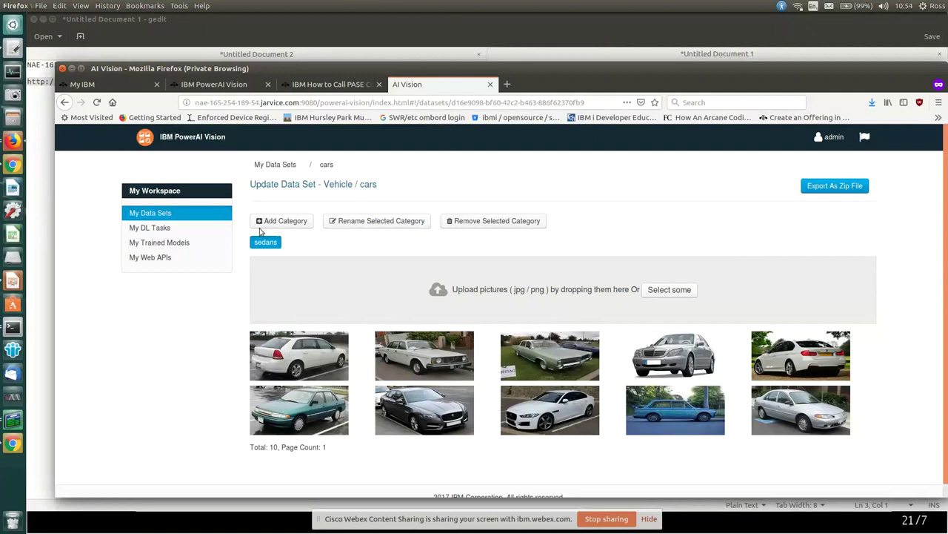
click(286, 222)
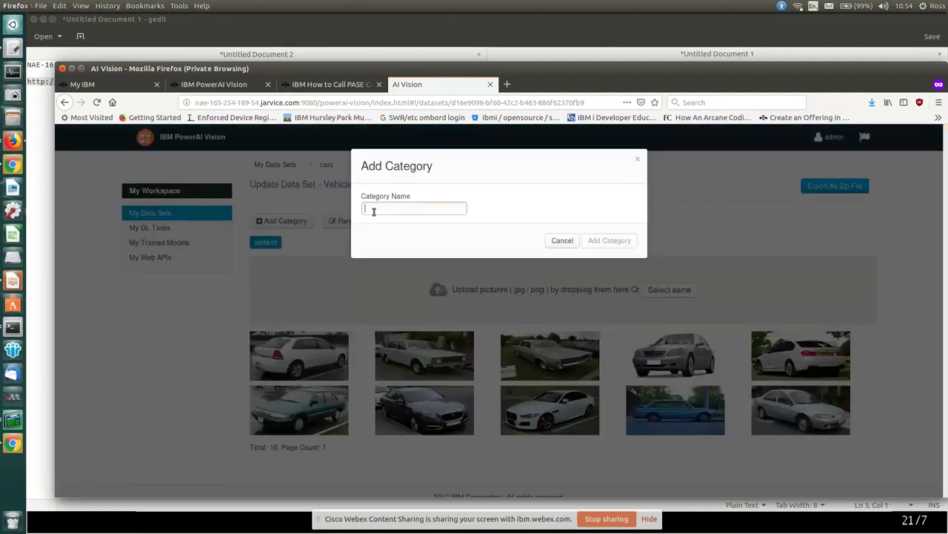
text(pickups)
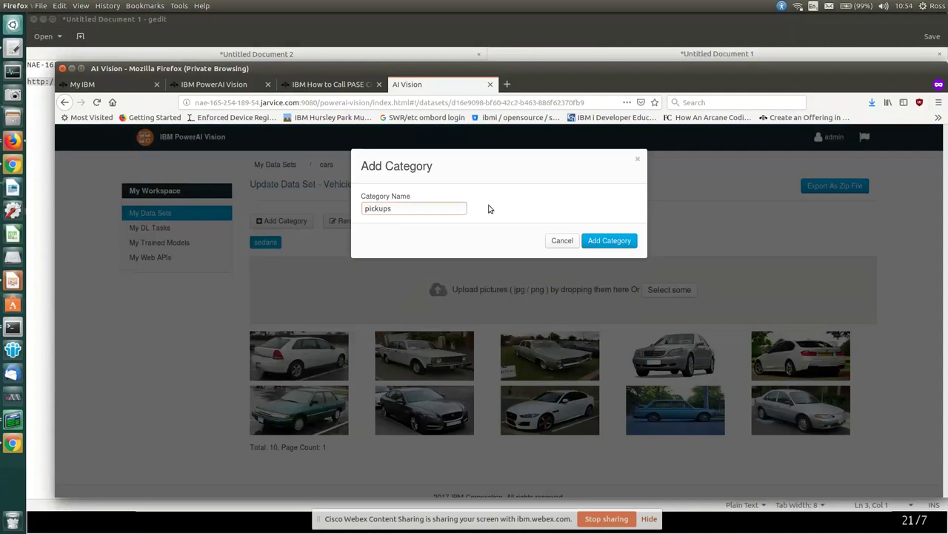
click(622, 246)
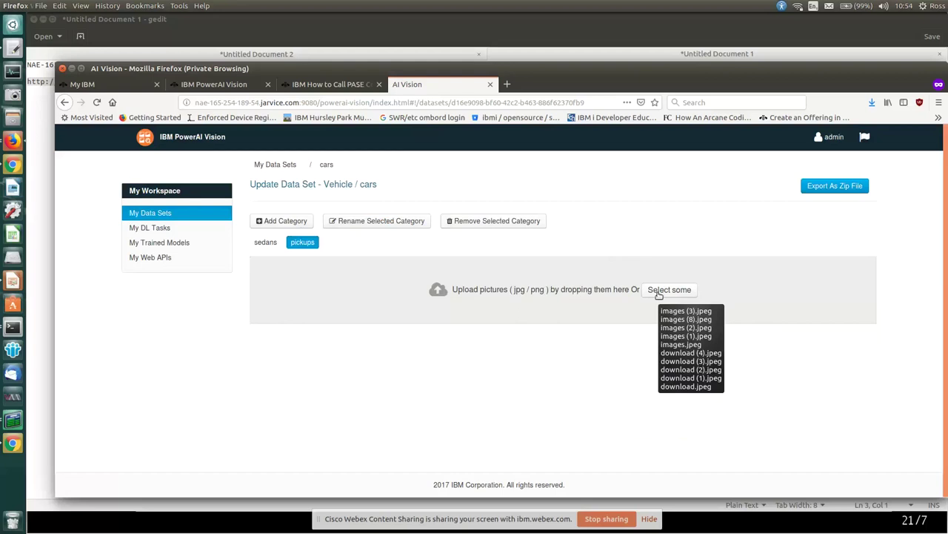
Upload all 18 pickup truck photos from Downloads/pickups into the pickups category.
click(659, 293)
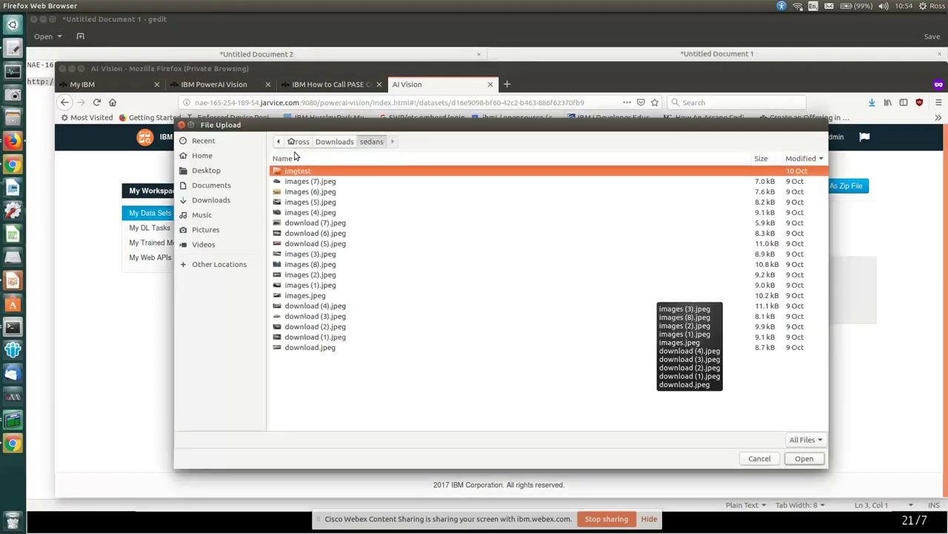
click(343, 141)
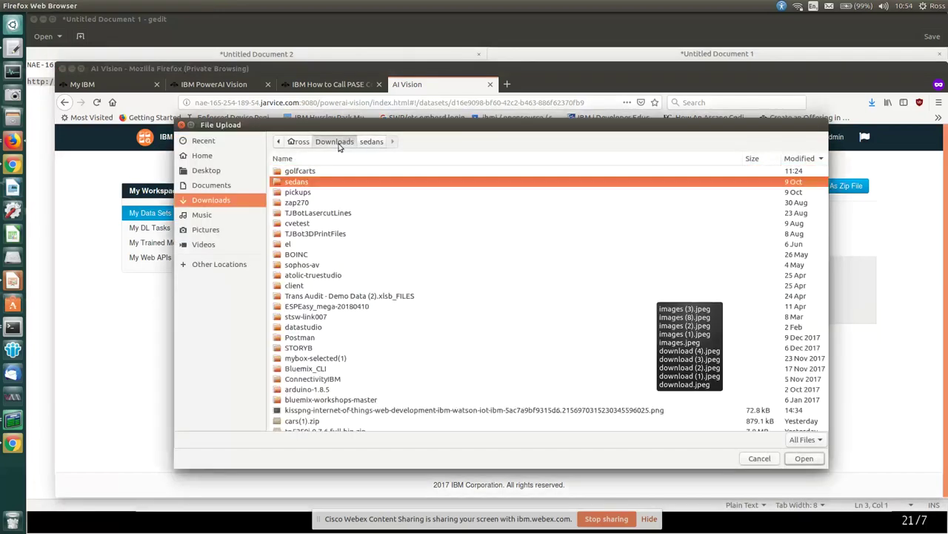
click(292, 191)
double_click(293, 192)
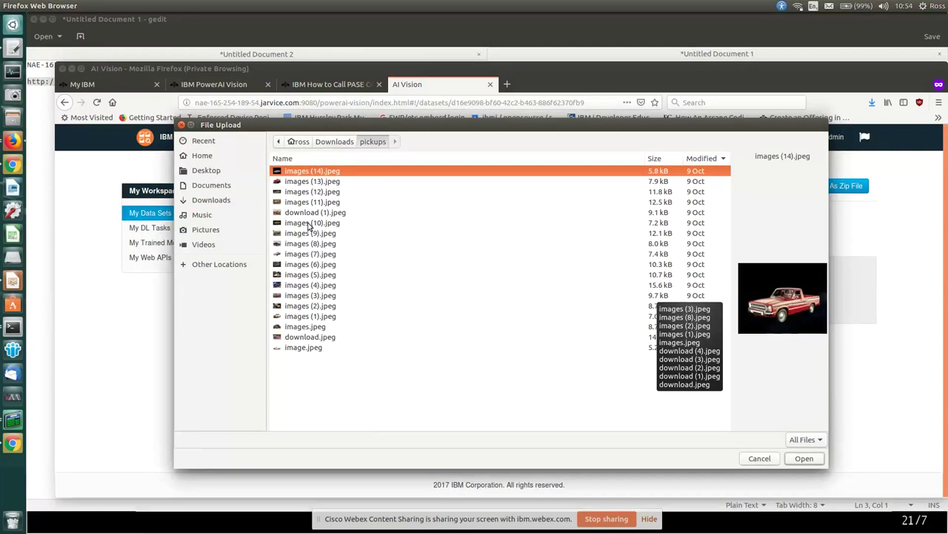
shift+click(301, 352)
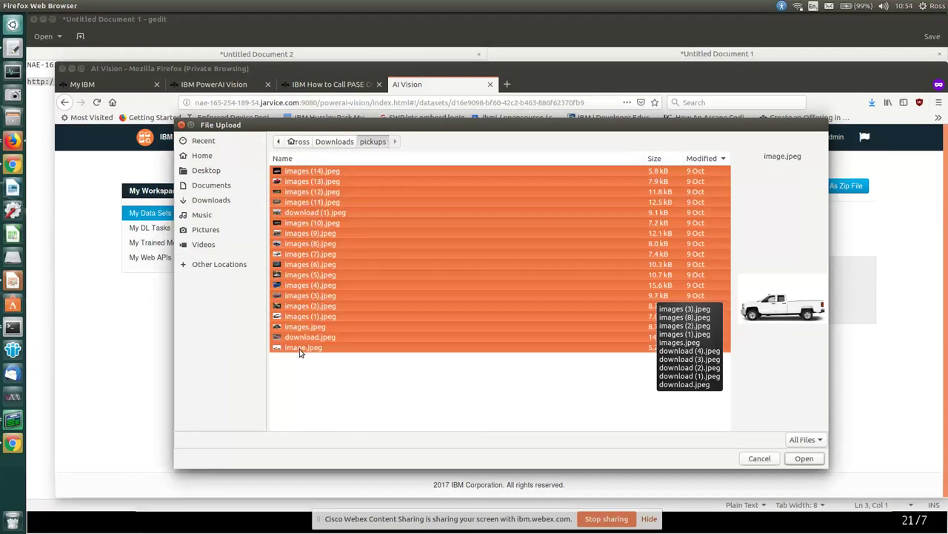
click(805, 458)
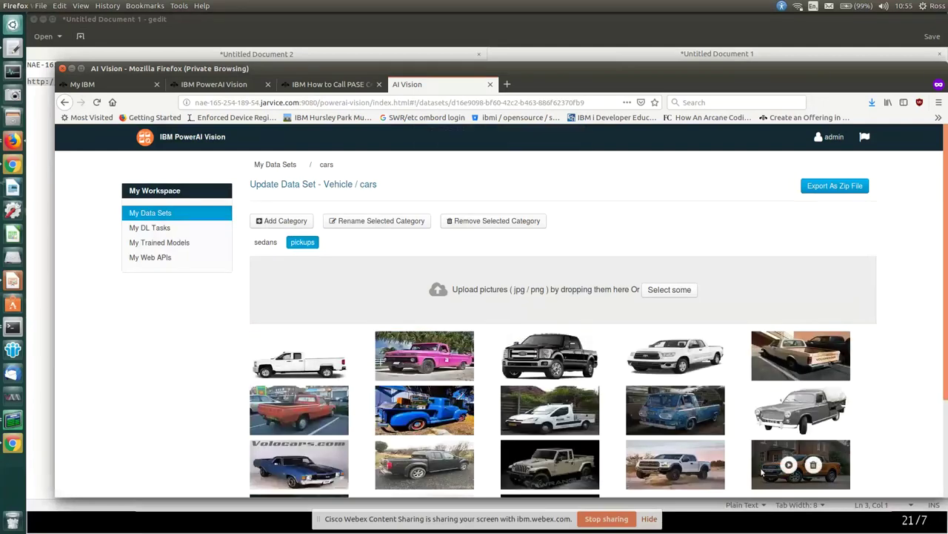
Add a third category named 'golfcarts' to the cars dataset.
click(298, 221)
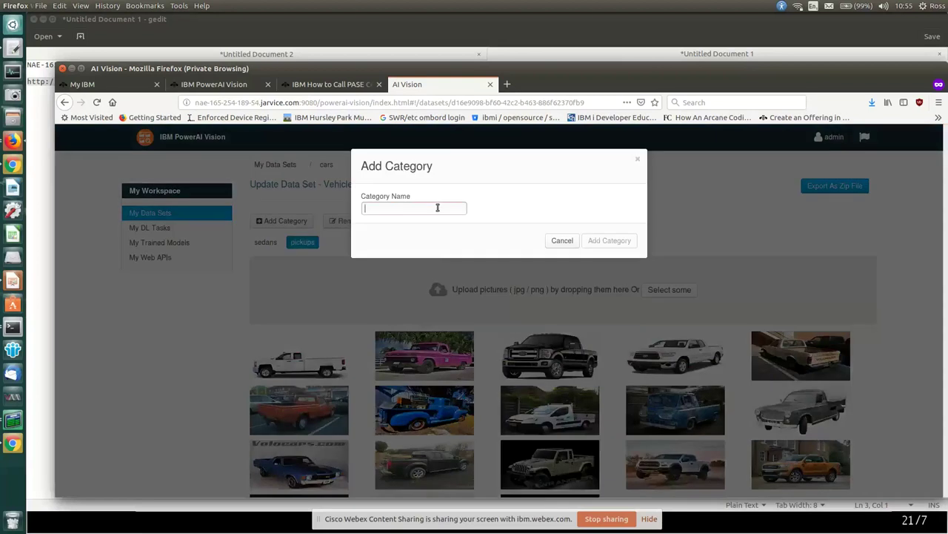
text(golfcarts)
click(634, 245)
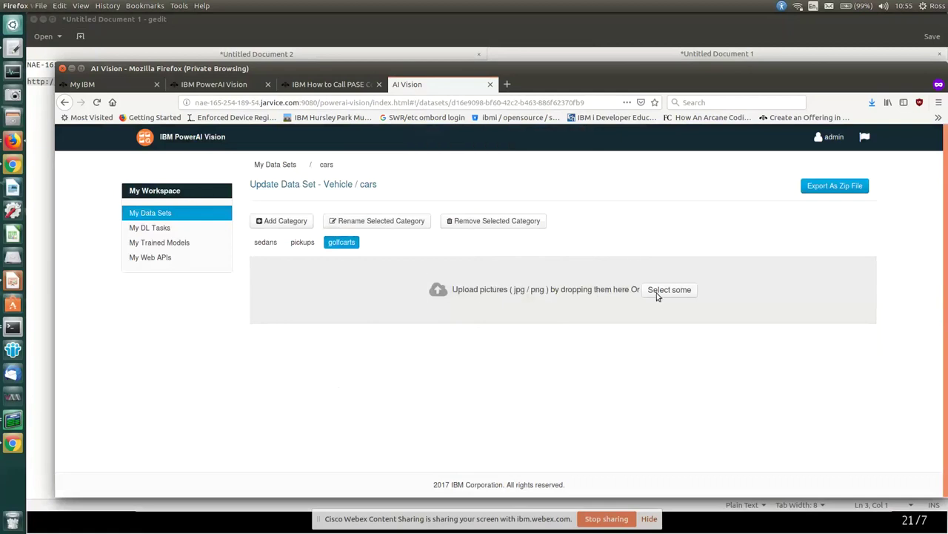
Upload the 16 golf cart photos from Downloads/golfcarts into golfcarts.
click(657, 296)
click(324, 146)
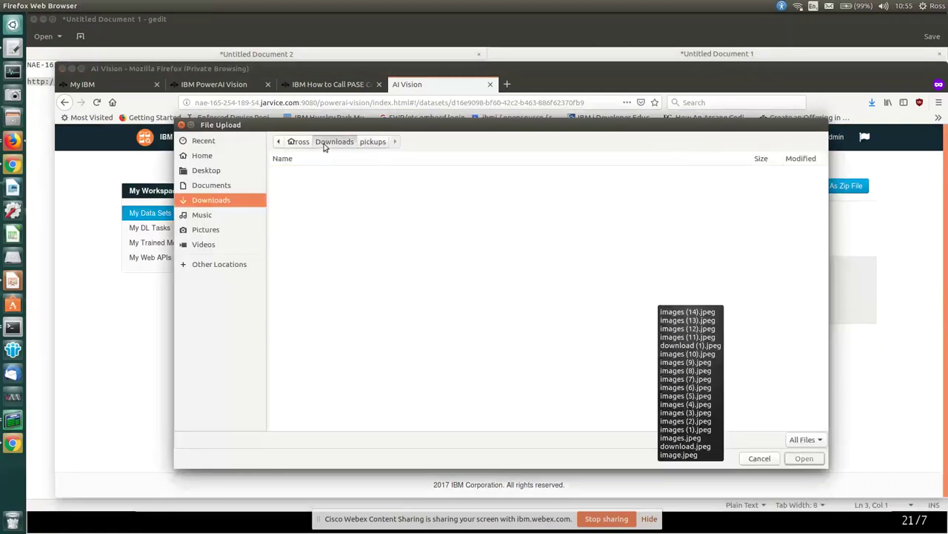
click(293, 174)
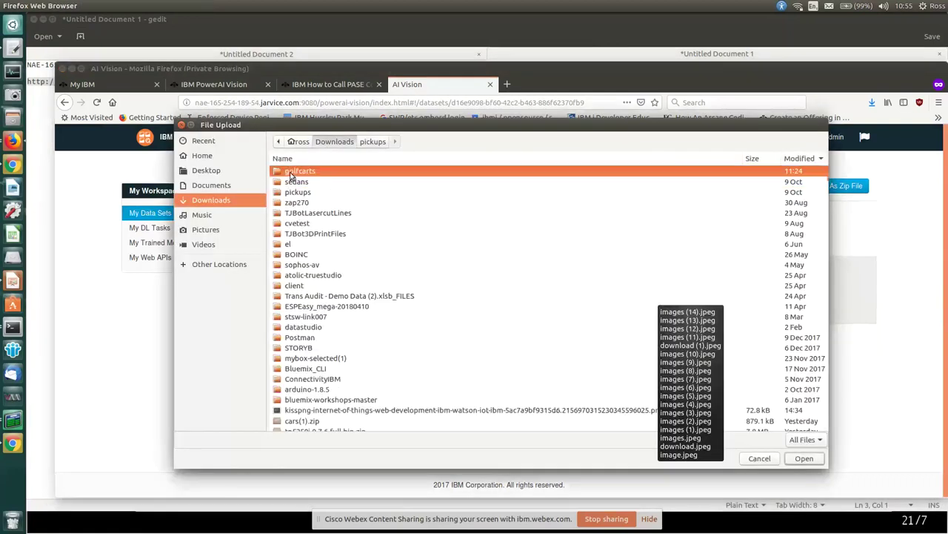
double_click(291, 176)
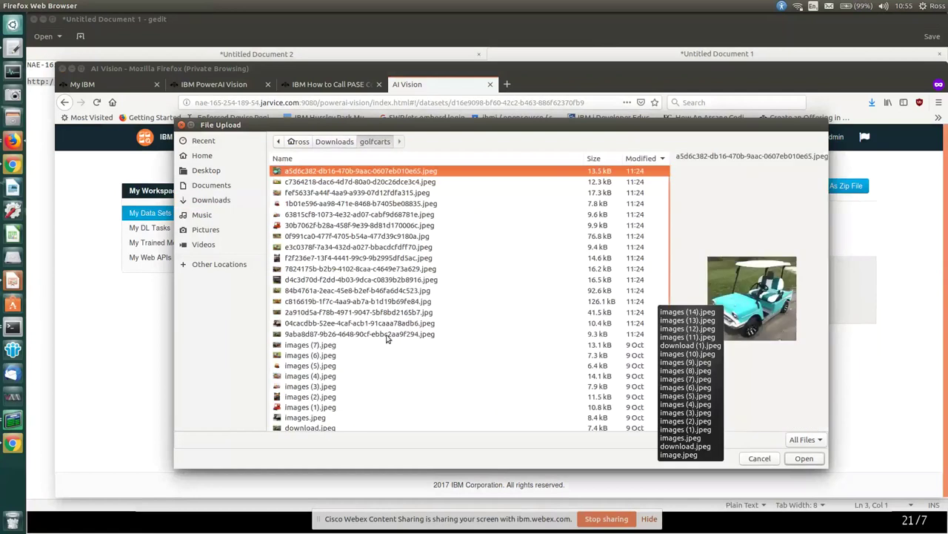
shift+click(386, 337)
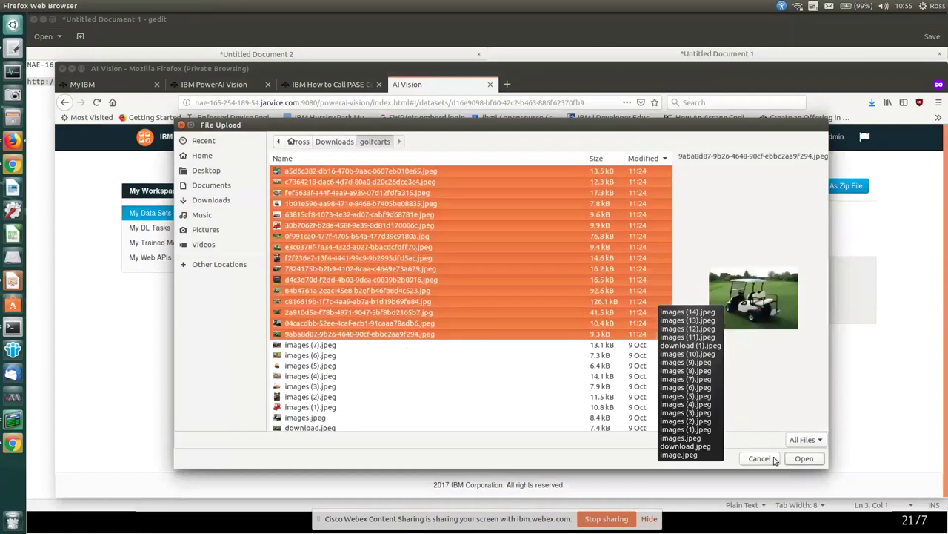
click(804, 458)
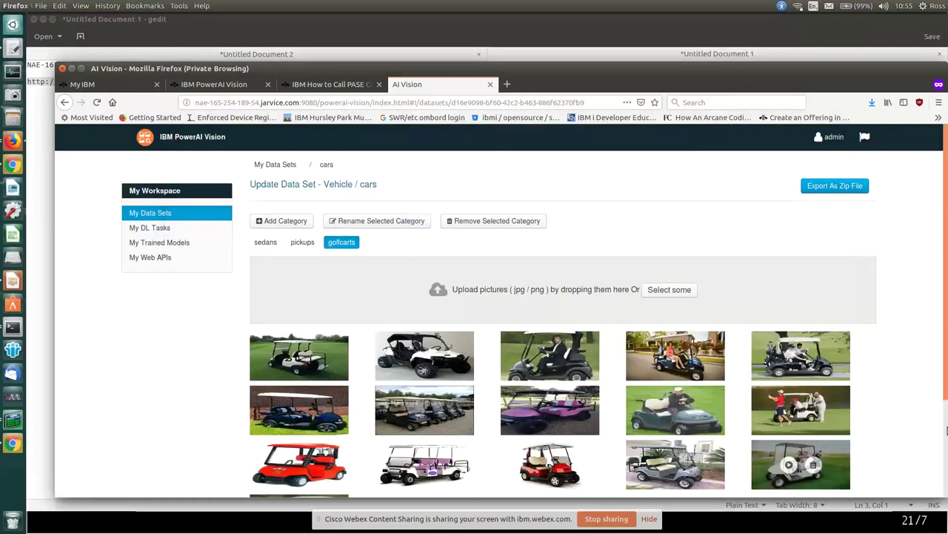
Open the My DL Tasks page from the My Workspace sidebar, showing no tasks.
drag(946, 301, 947, 360)
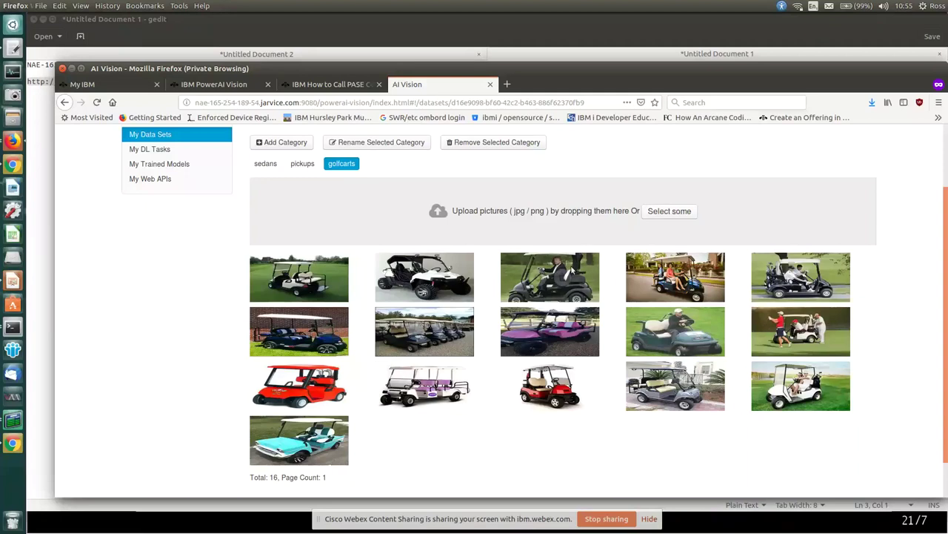
mouse_move(577, 274)
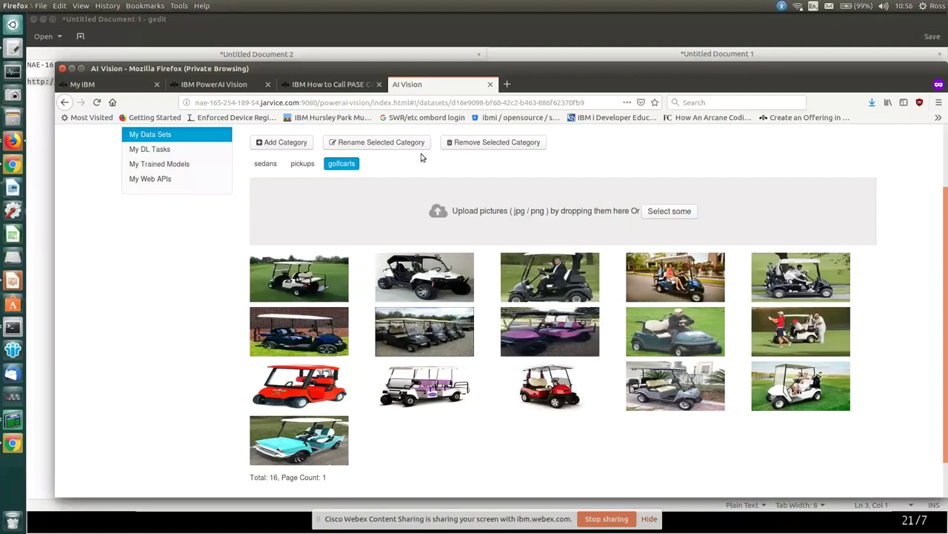
scroll(946, 192, up, 2)
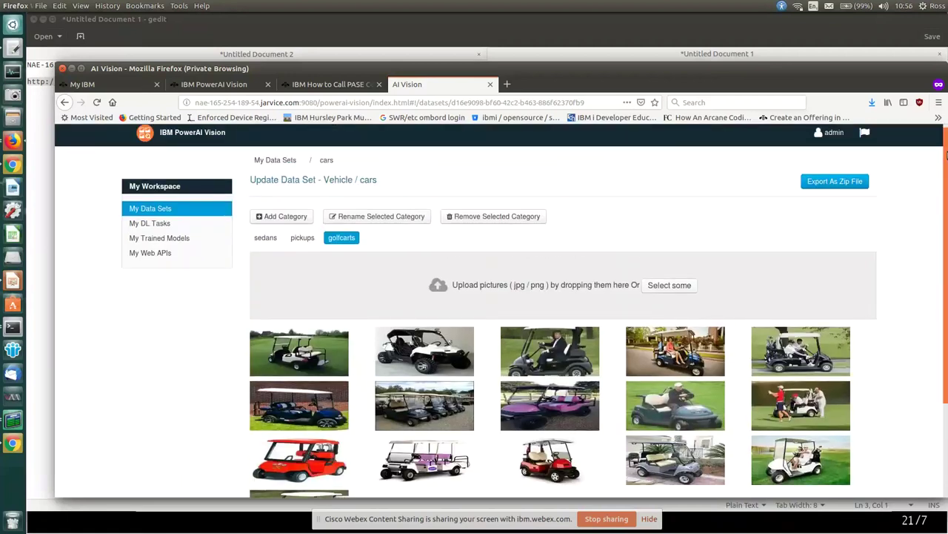
scroll(946, 160, down, 1)
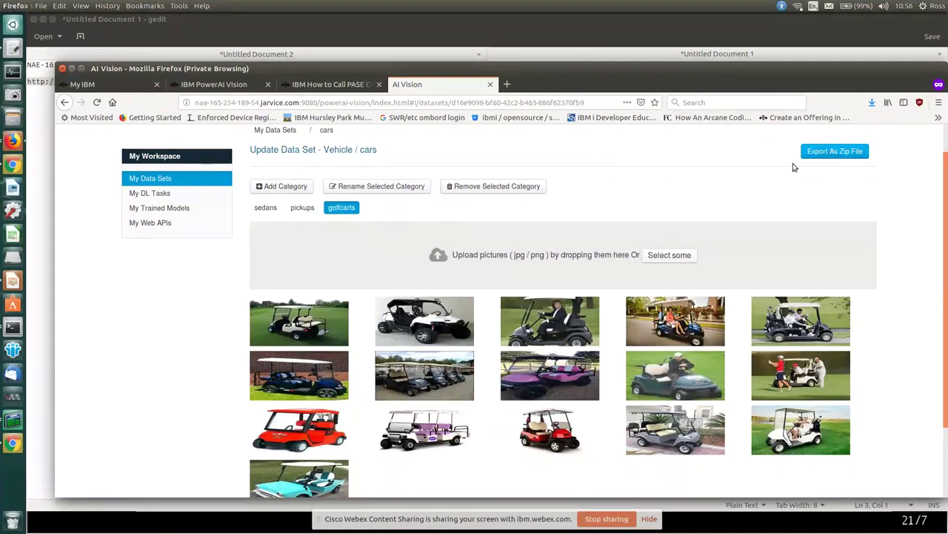
click(146, 194)
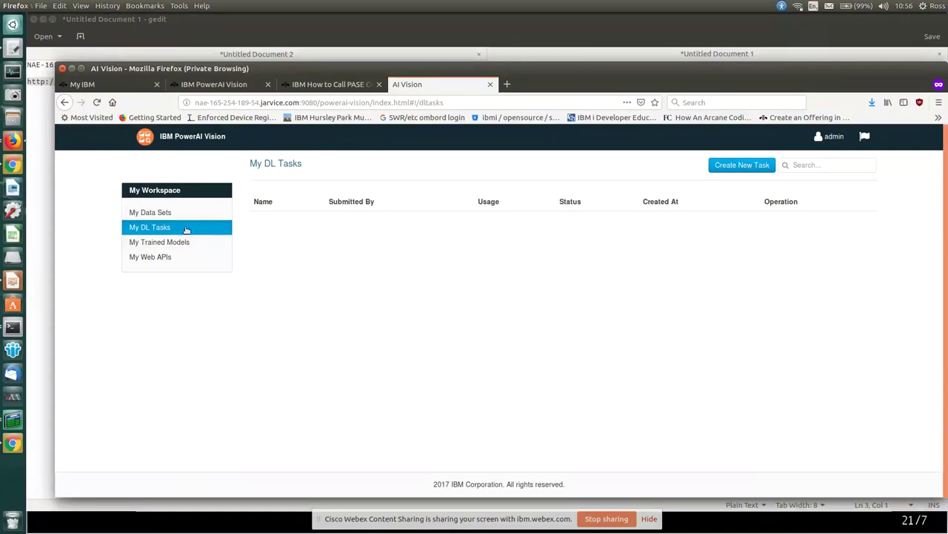
Return to My Data Sets, which lists the cars Vehicle image classification dataset.
click(163, 214)
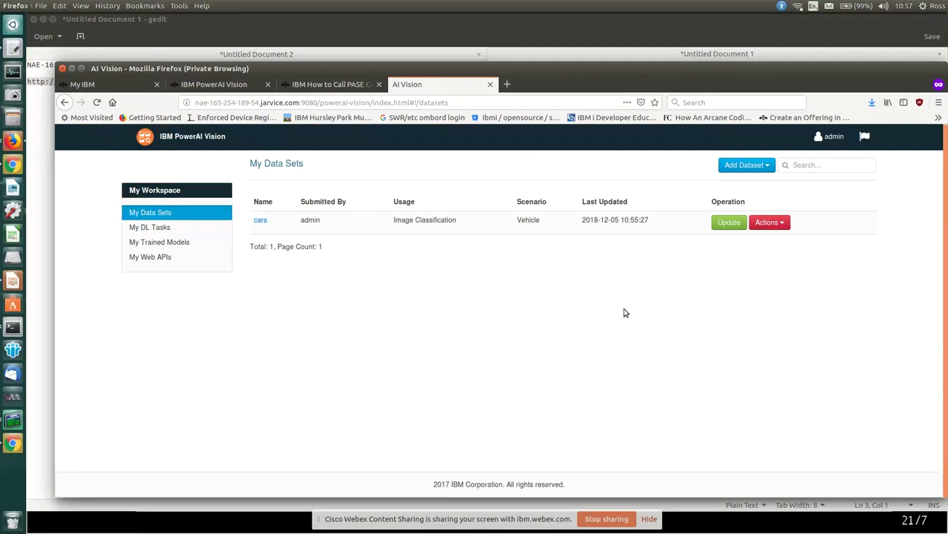
From My DL Tasks, start a new task to reach the Classification / Object Detection choice.
click(175, 232)
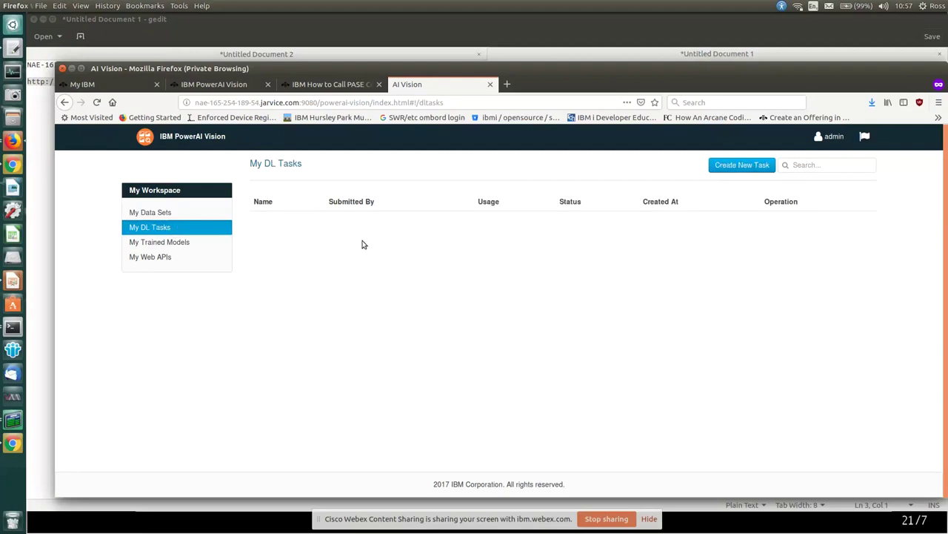
click(745, 165)
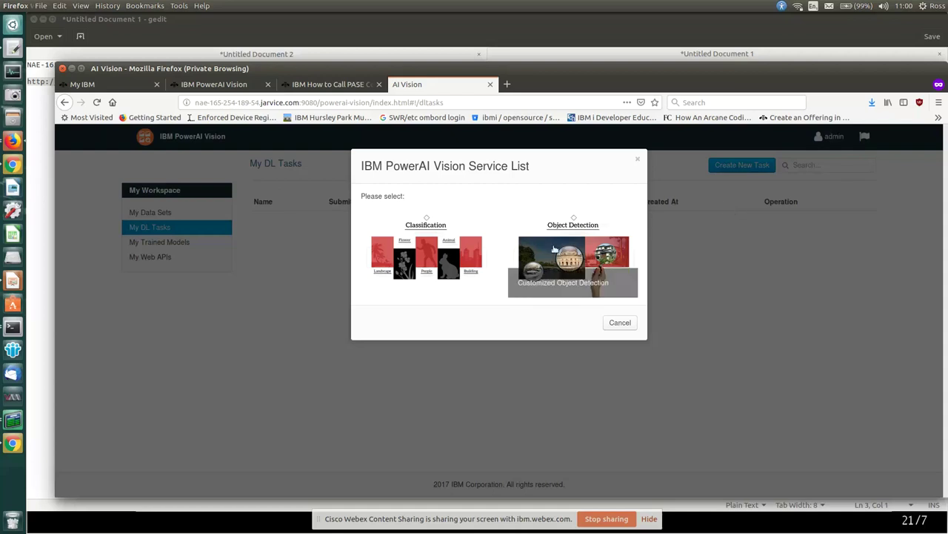
Set up a Classification task named 'whichcar' with Precise First training and choose Build Model.
click(427, 222)
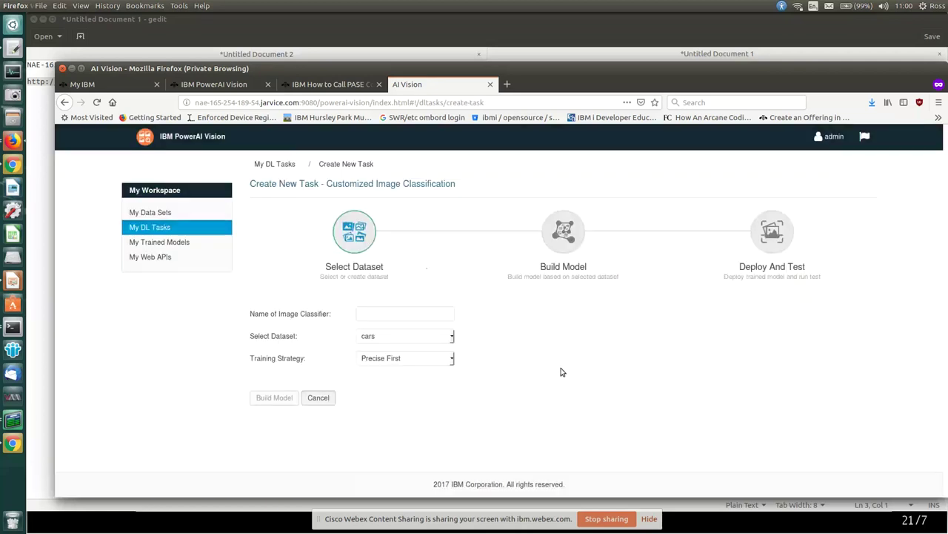
click(375, 313)
text(whichcar)
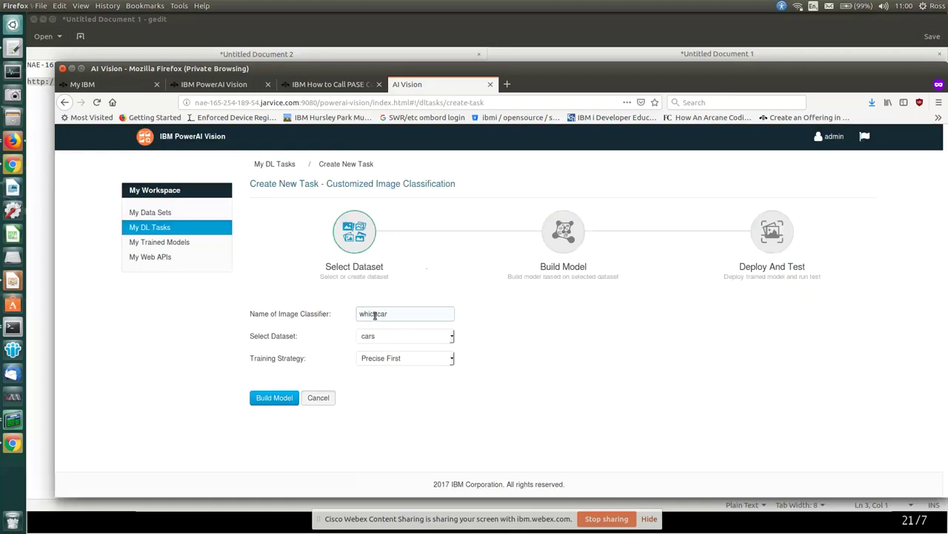
click(449, 361)
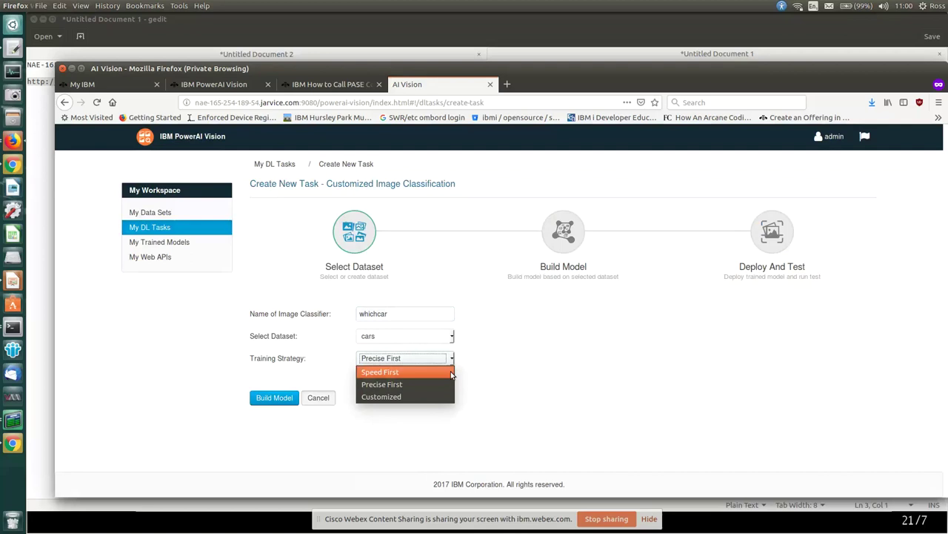
click(435, 384)
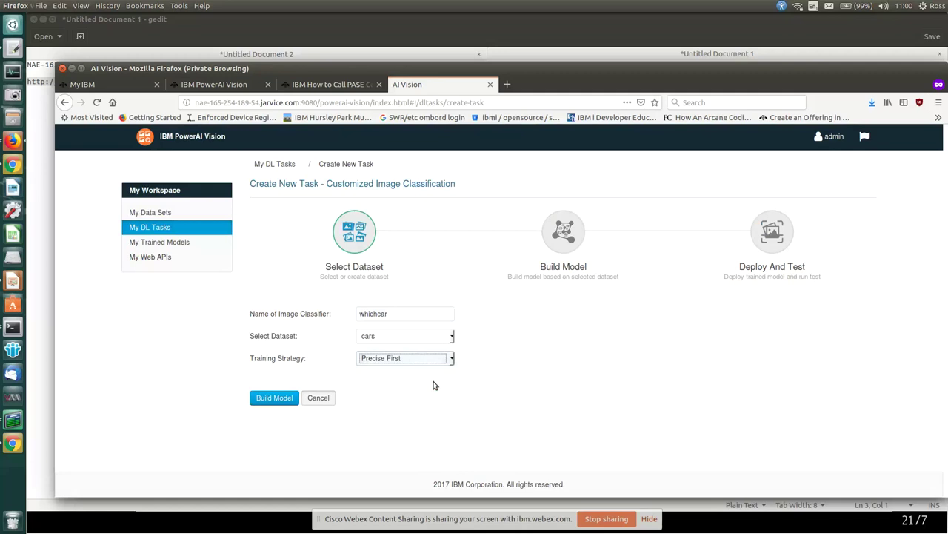
click(453, 358)
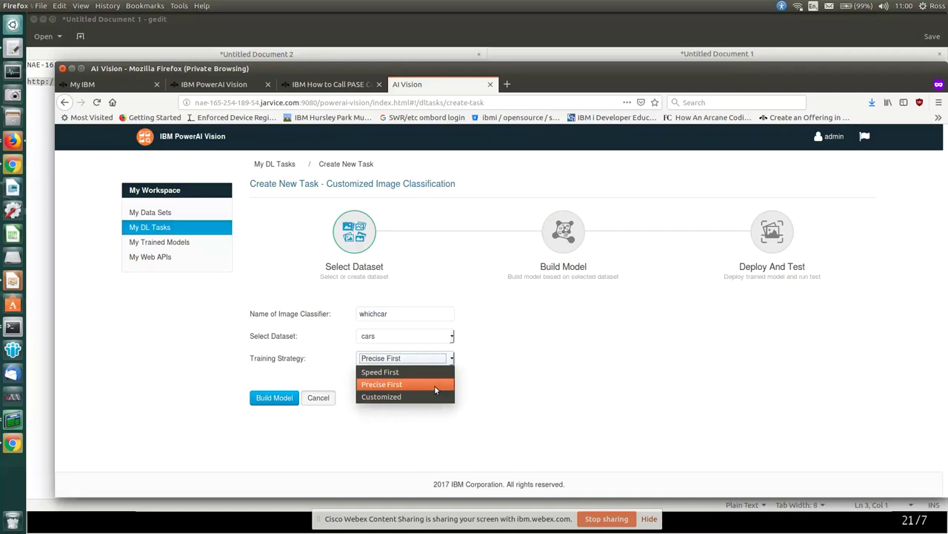
click(435, 385)
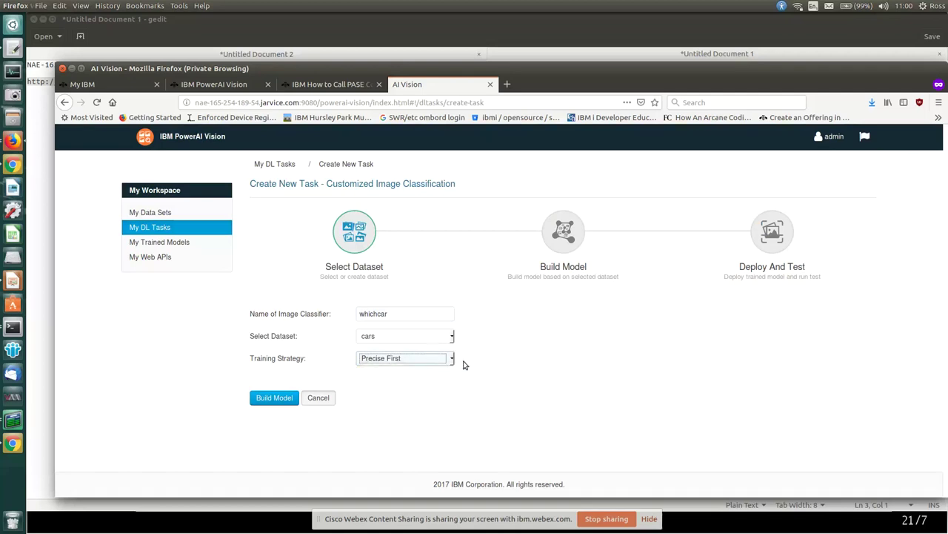
click(284, 400)
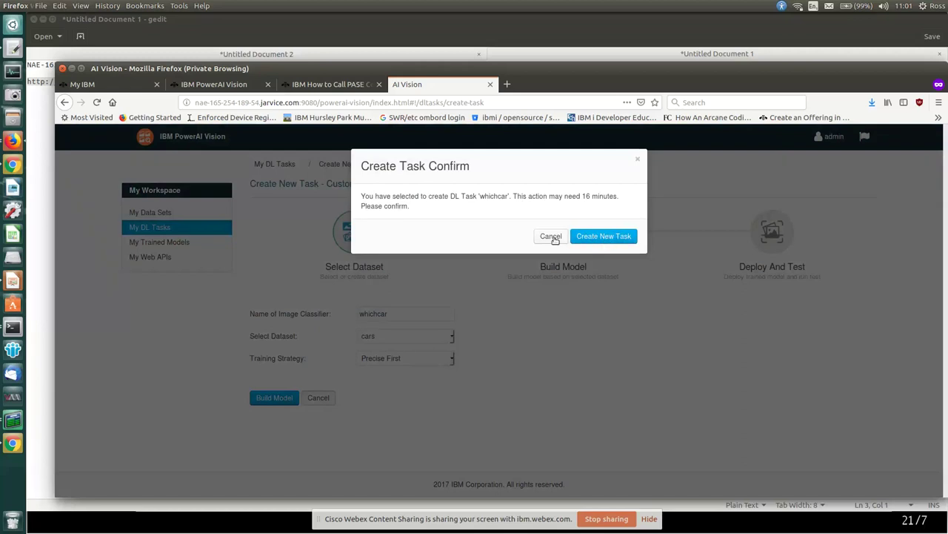
Confirm the whichcar task to start training and scroll to its loss and accuracy charts.
click(605, 237)
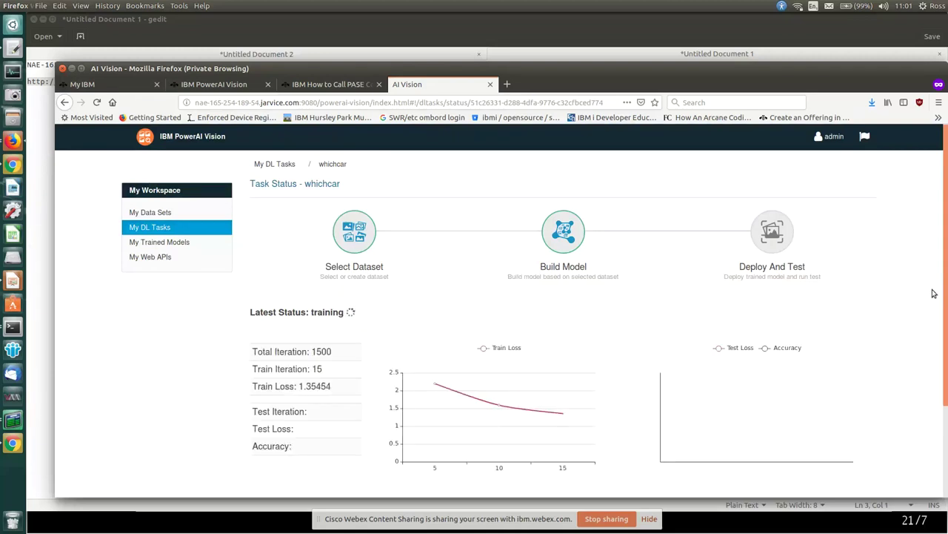
scroll(941, 248, down, 2)
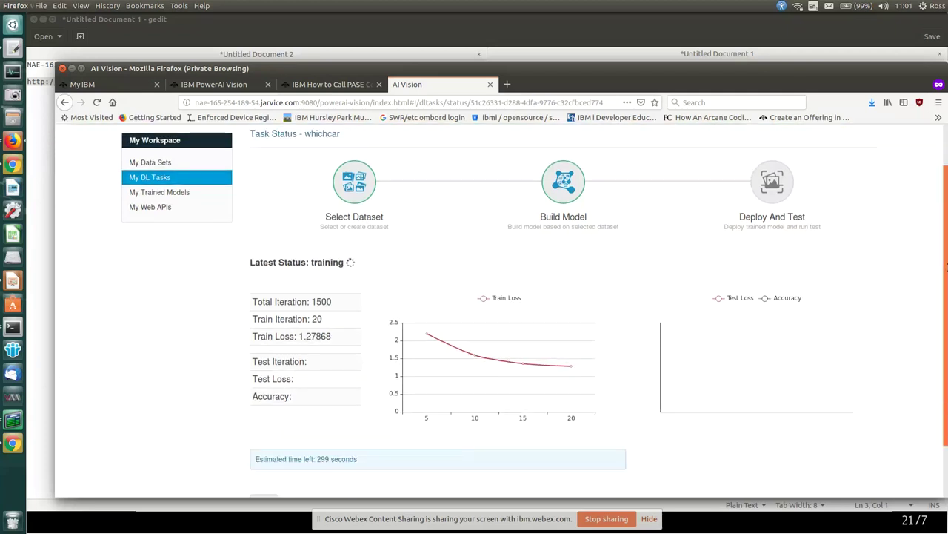
scroll(947, 299, down, 1)
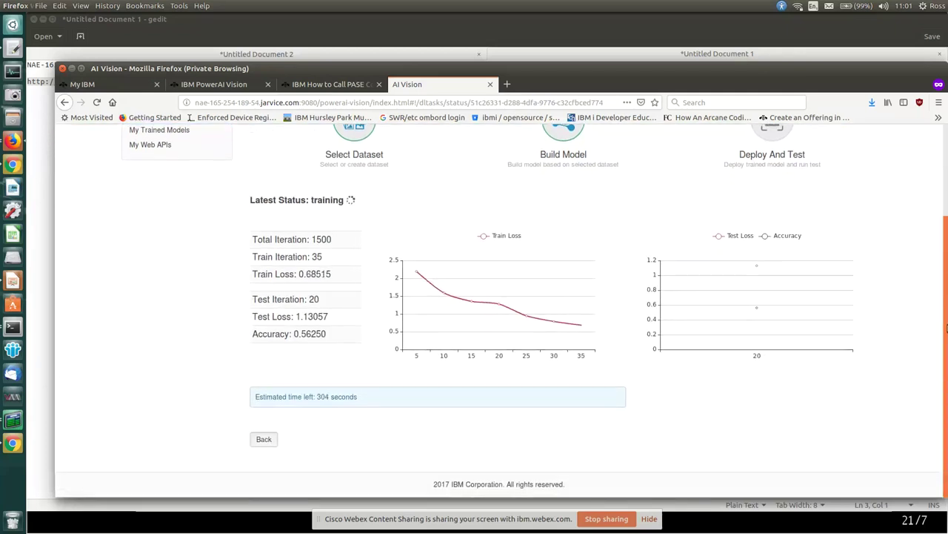
Highlight the 1500 total iterations and current train iteration, then bring Impress forward.
mouse_move(436, 302)
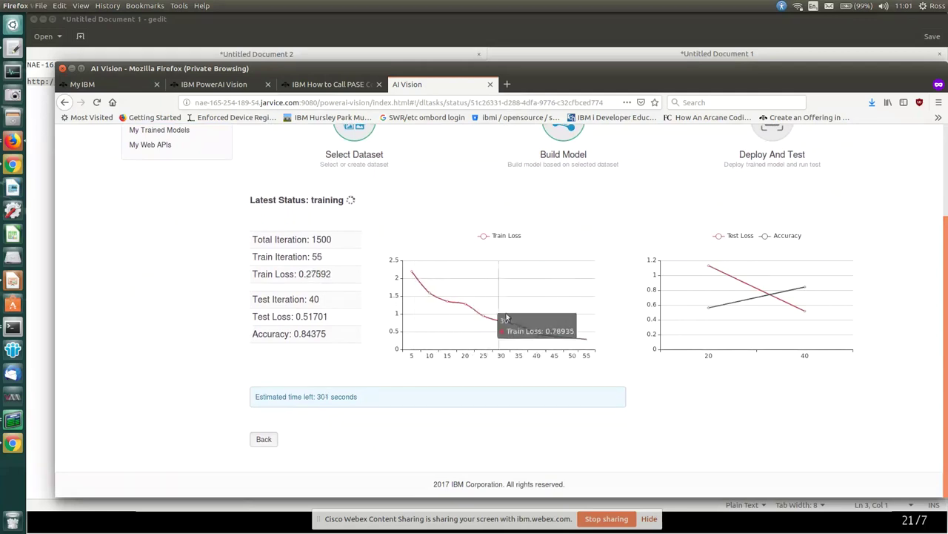
mouse_move(779, 313)
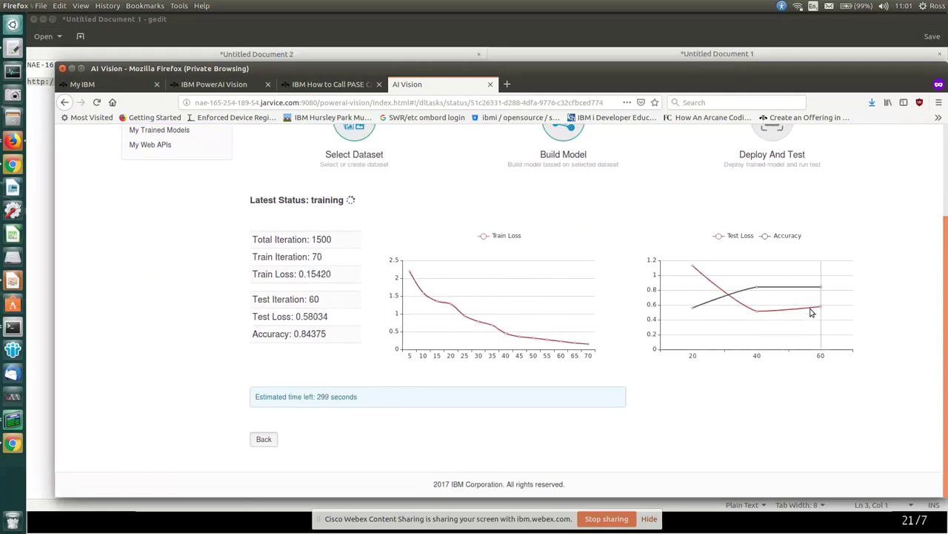
mouse_move(810, 311)
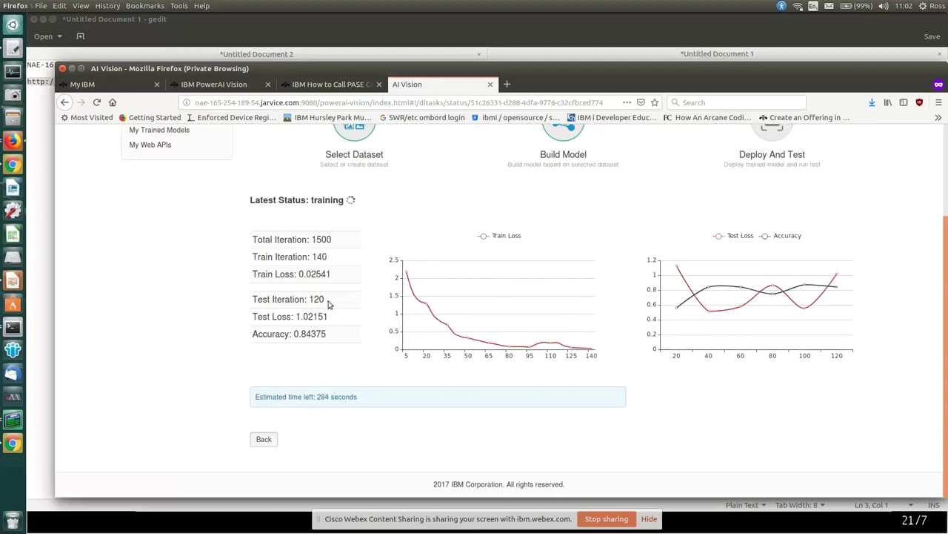
drag(333, 242, 311, 241)
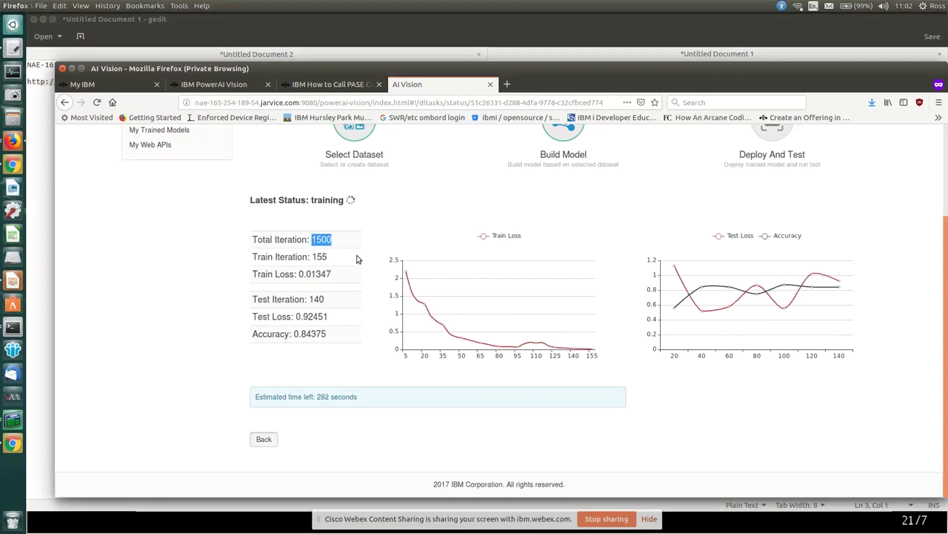
drag(331, 261, 310, 257)
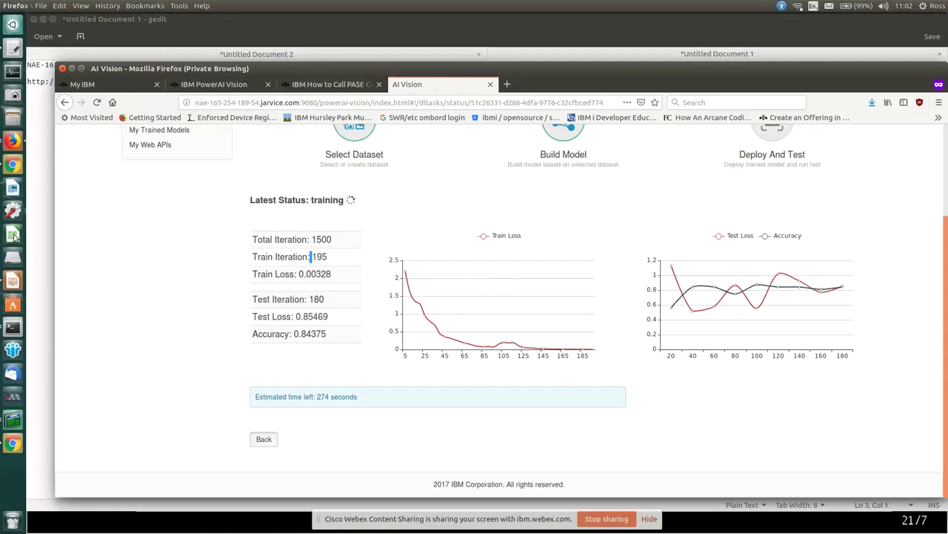
click(13, 280)
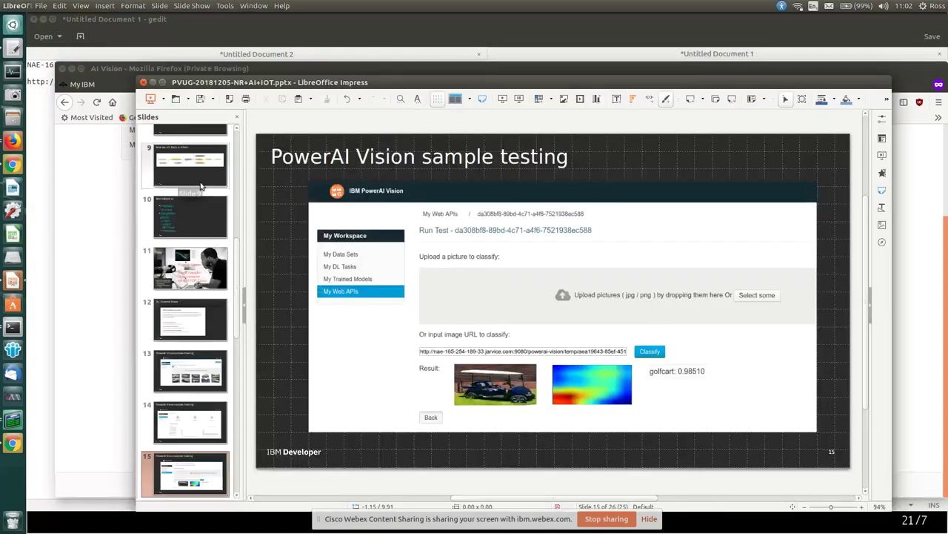
Start the slideshow from the current slide and advance to the Watson Language Translator slide.
click(190, 6)
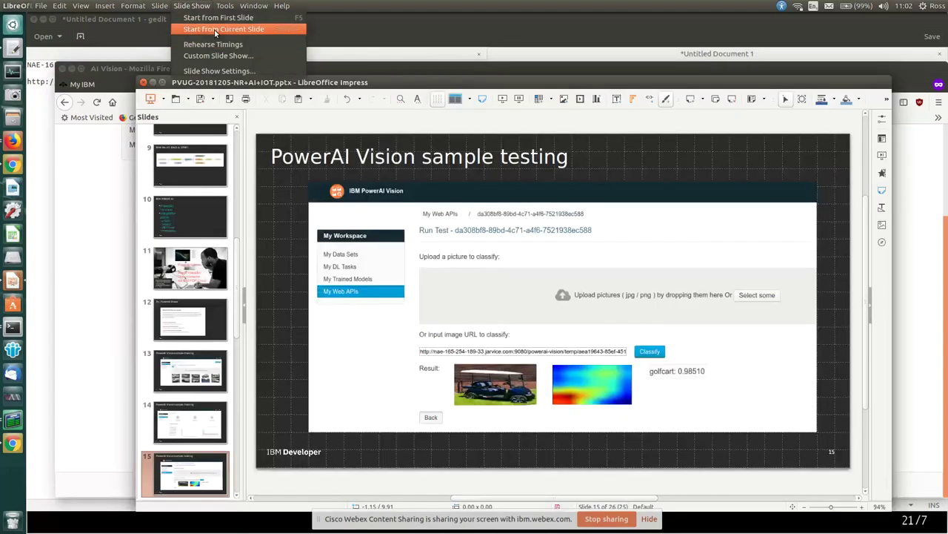
click(215, 31)
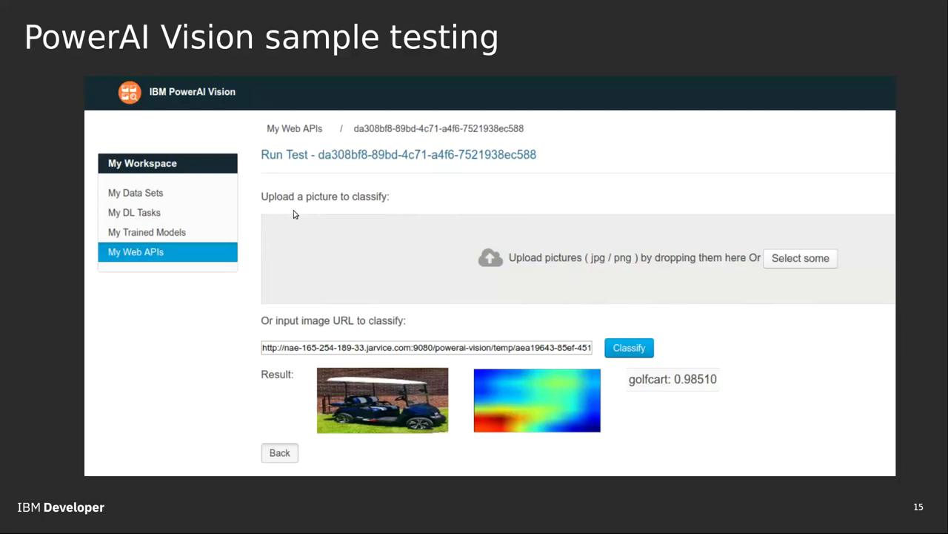
click(293, 214)
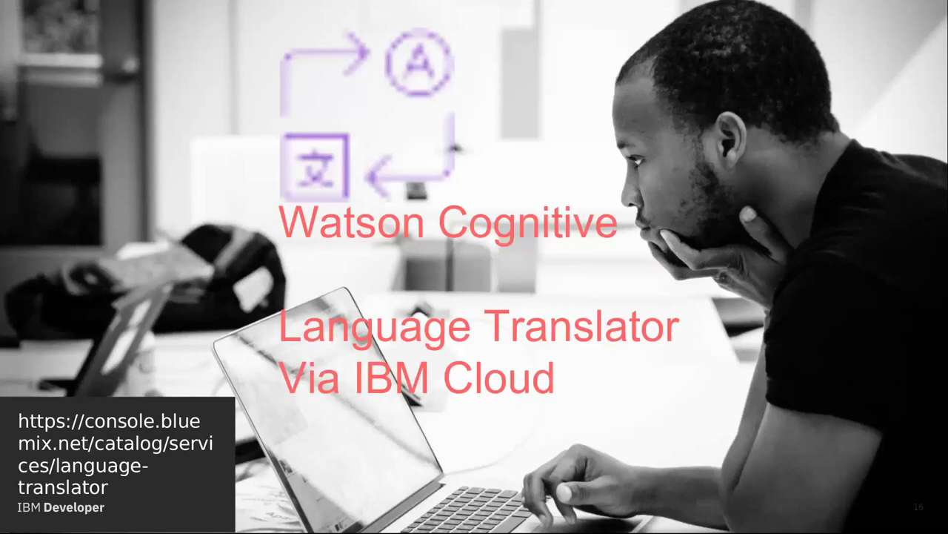
Move on to the Watson API Demos slide, then return to the PowerAI Vision training page.
key(Right)
key(Left)
key(Right)
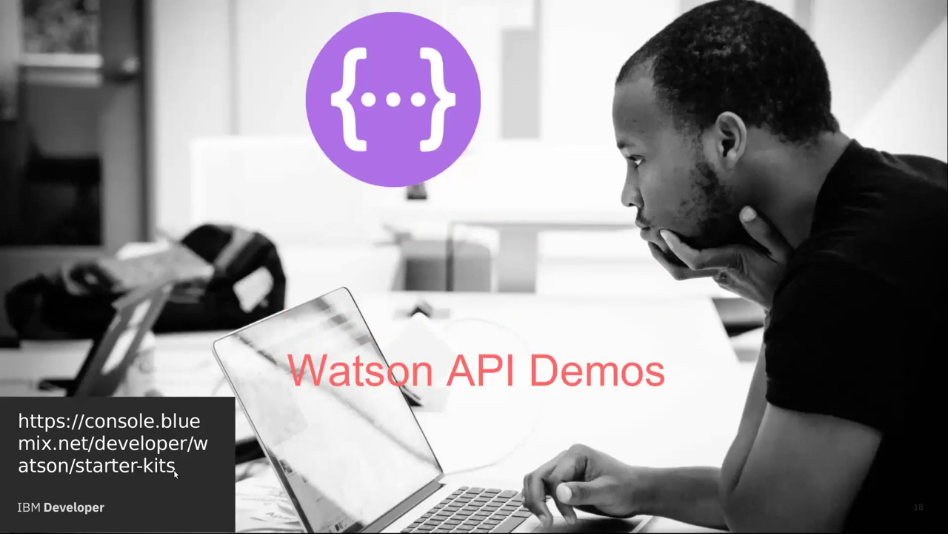
key(alt+Tab)
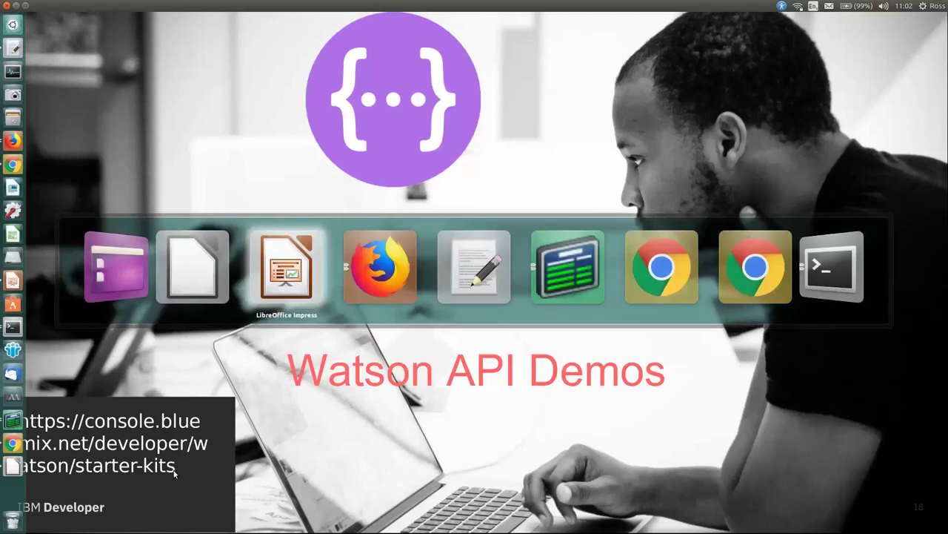
click(14, 142)
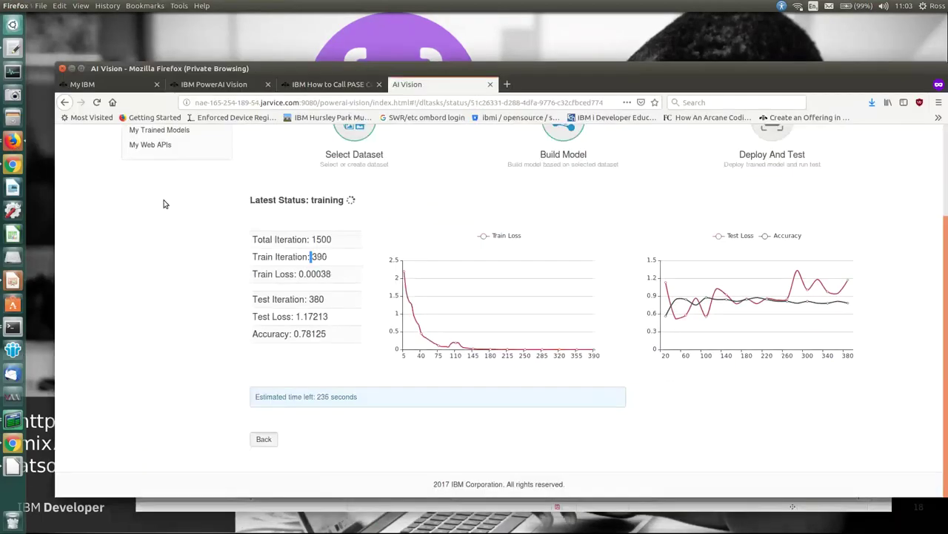
Get past the Webex window to the Node-RED Firefox window and open a new blank tab.
click(13, 163)
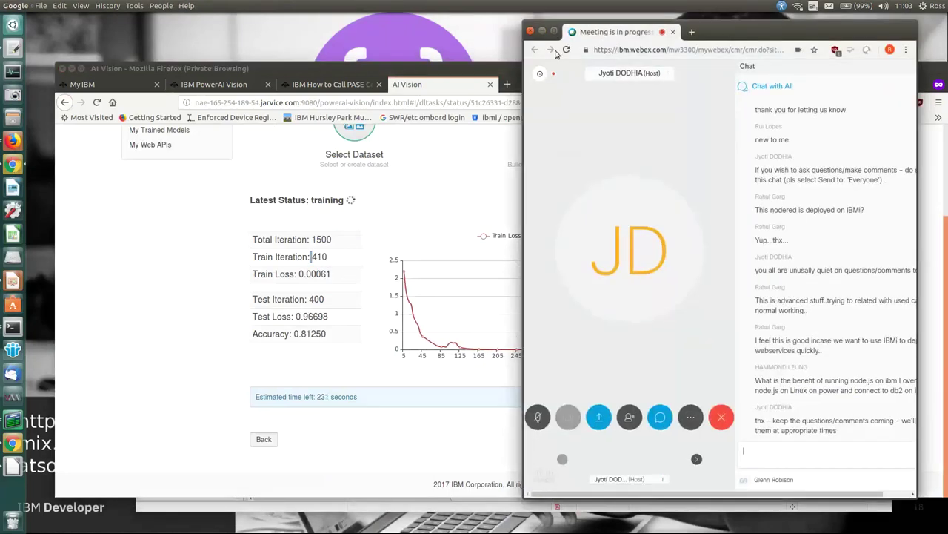
click(542, 33)
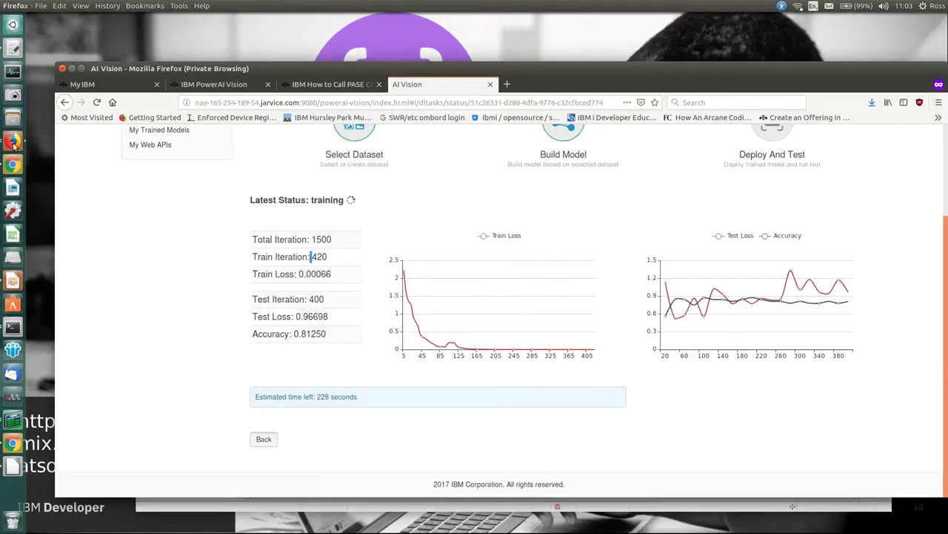
click(12, 142)
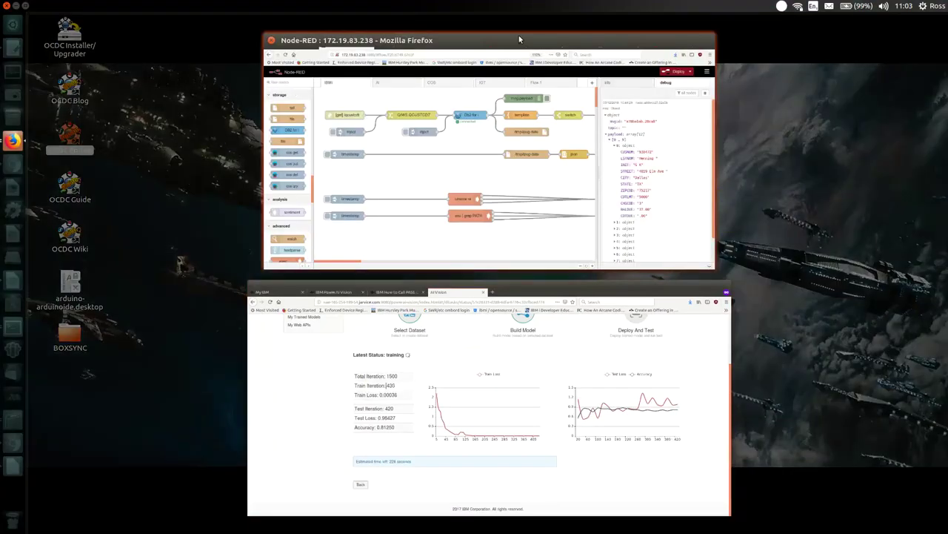
click(518, 35)
key(ctrl+t)
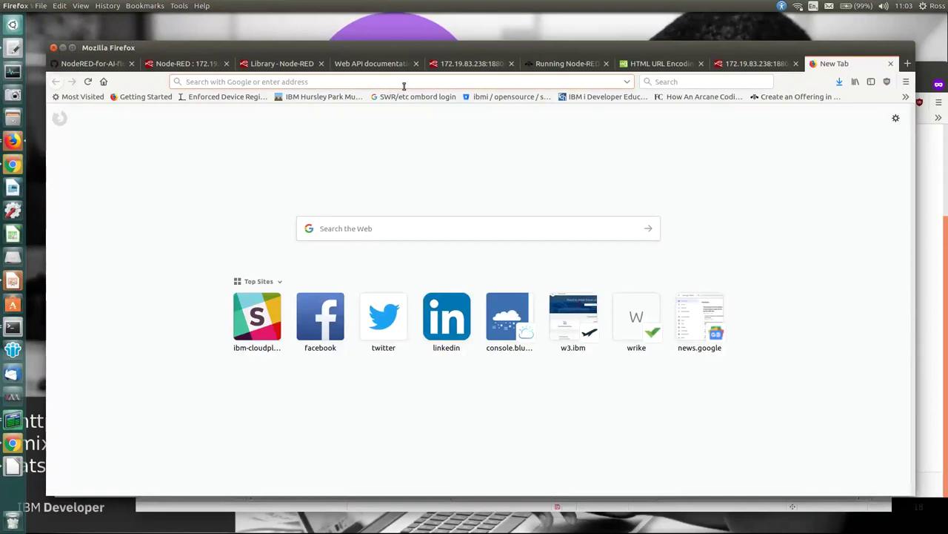
Enter 'console' in the address bar to load console.bluemix.net.
text(console)
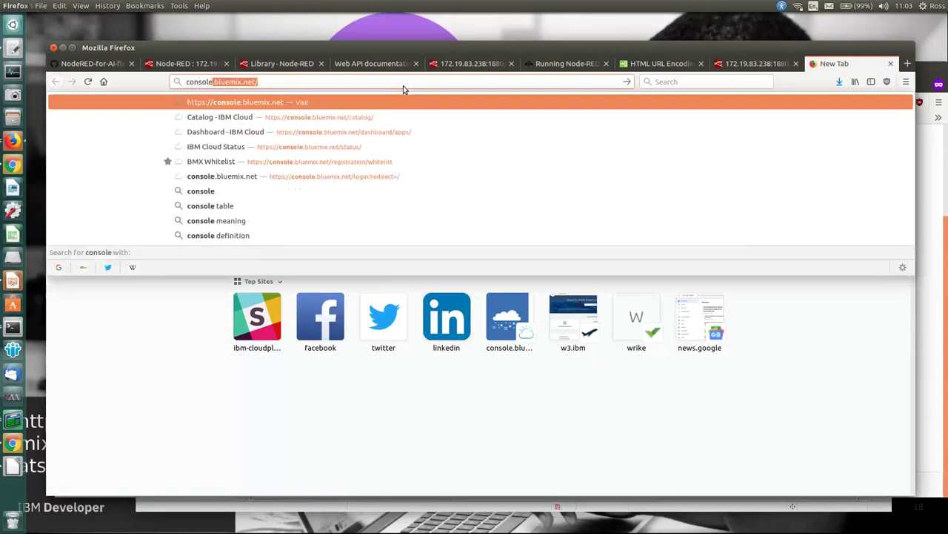
key(Return)
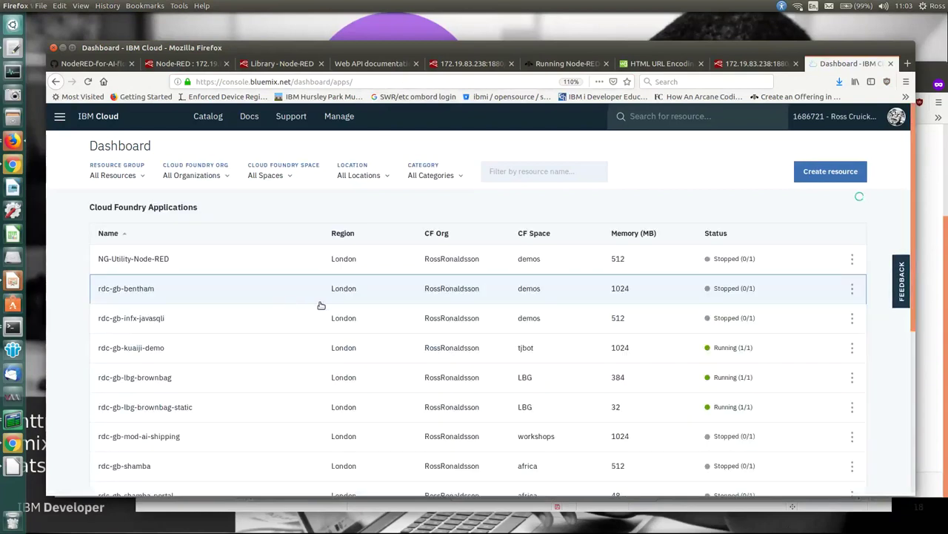
Open the IBM Cloud Catalog and browse the AI category's Watson service cards.
click(210, 119)
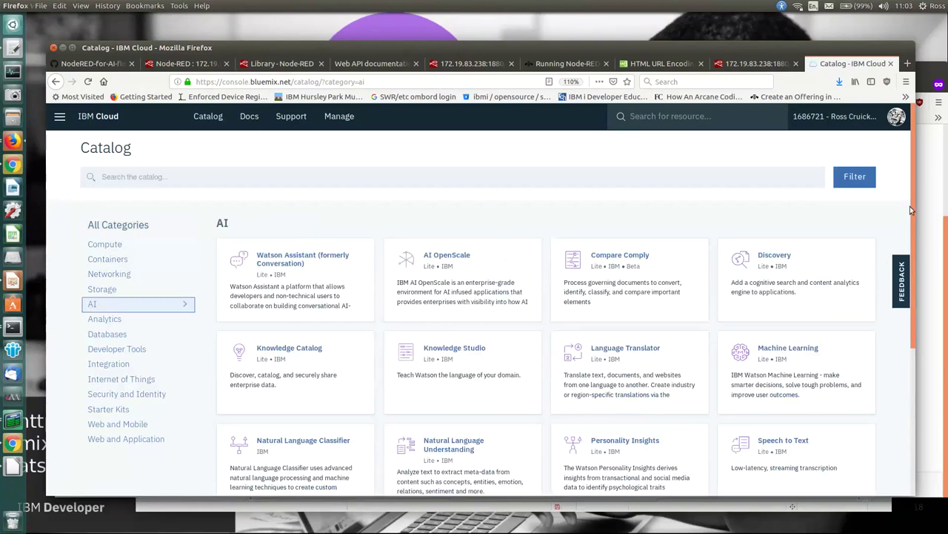
drag(913, 208, 932, 235)
scroll(798, 254, down, 1)
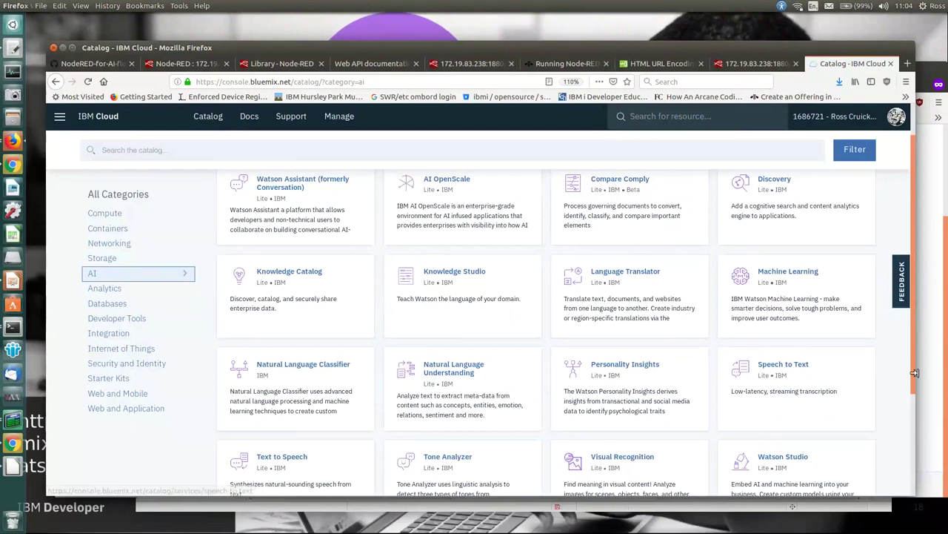
scroll(917, 400, down, 2)
scroll(916, 400, down, 2)
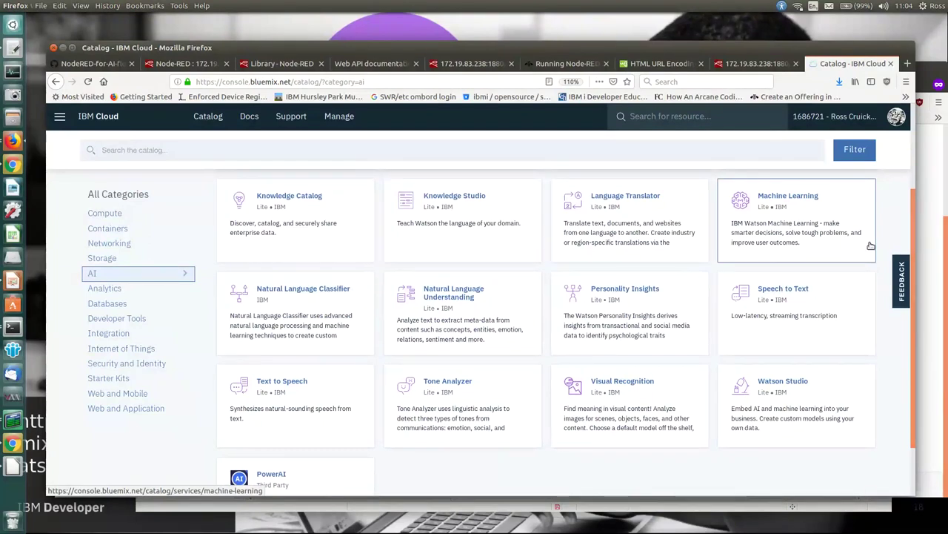
drag(912, 249, 909, 187)
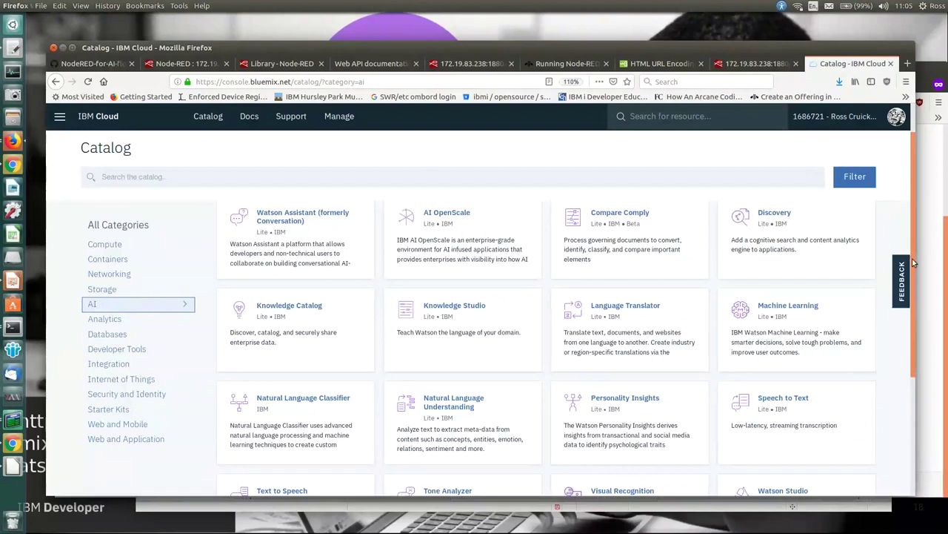
scroll(914, 261, down, 3)
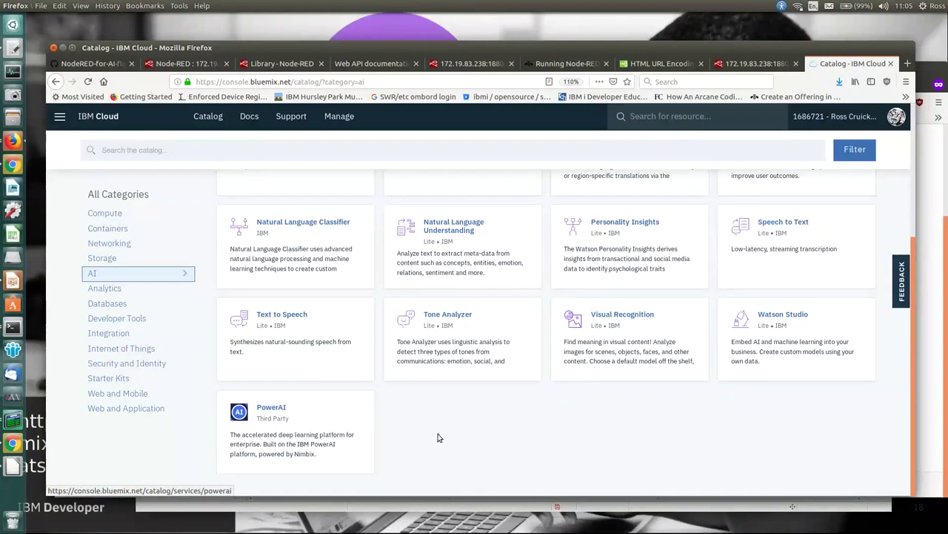
drag(913, 387, 912, 315)
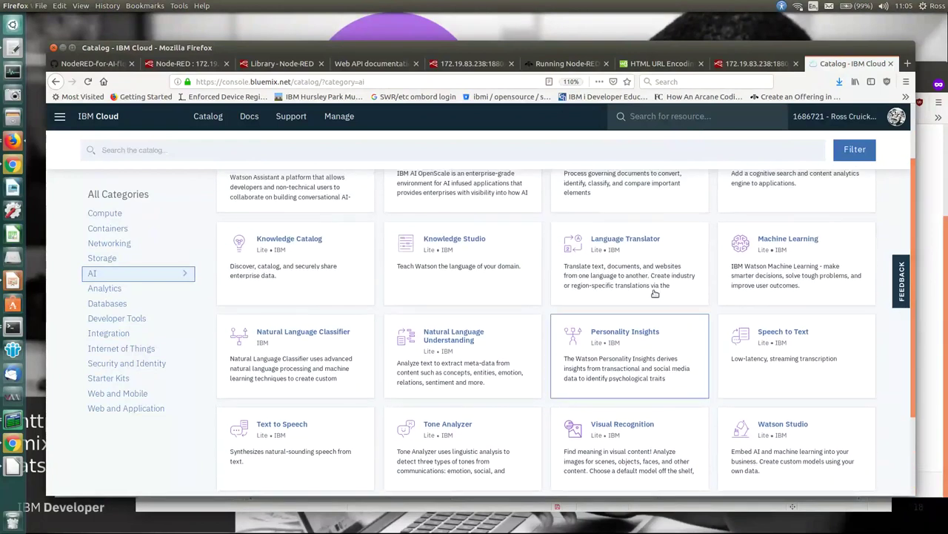
Open the Language Translator card, pick the Frankfurt region, and scroll to Pricing Plans.
click(637, 242)
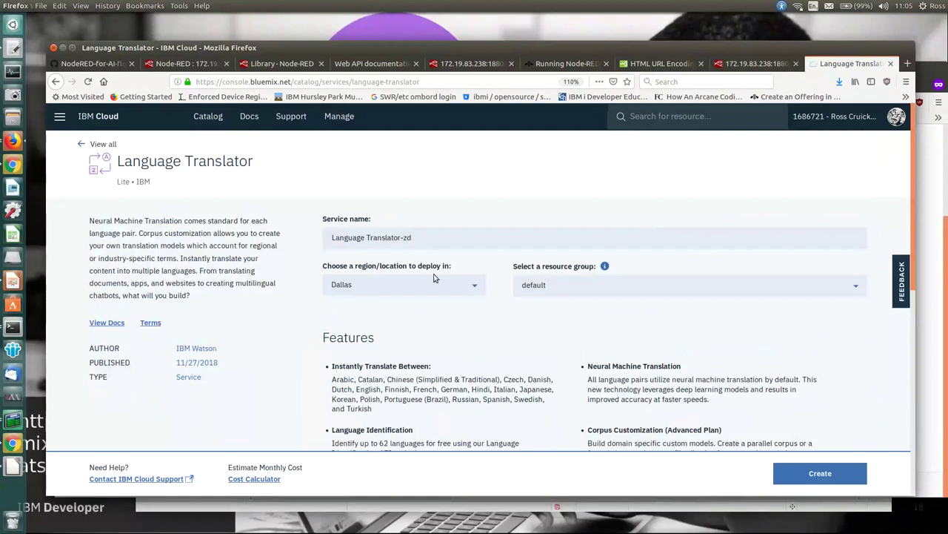
click(467, 286)
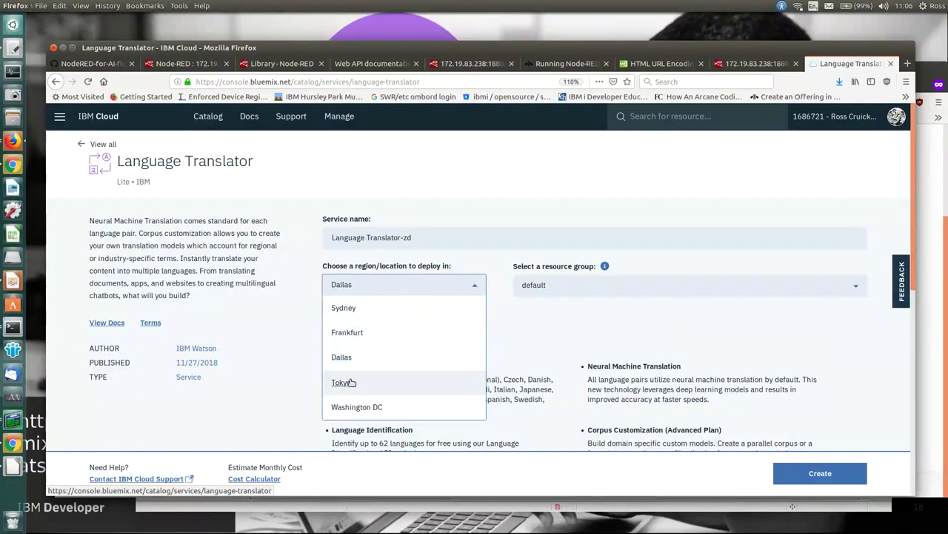
click(348, 333)
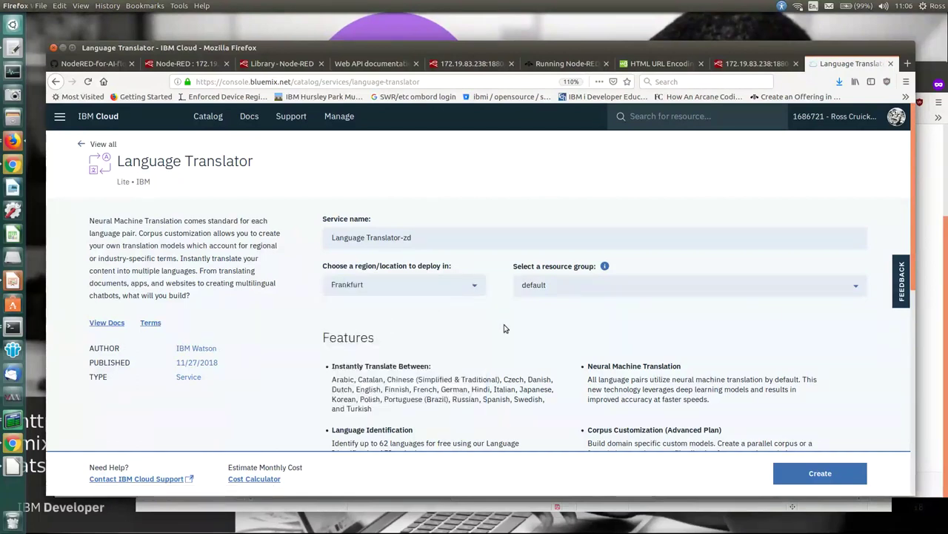
scroll(914, 223, down, 1)
drag(917, 254, 946, 422)
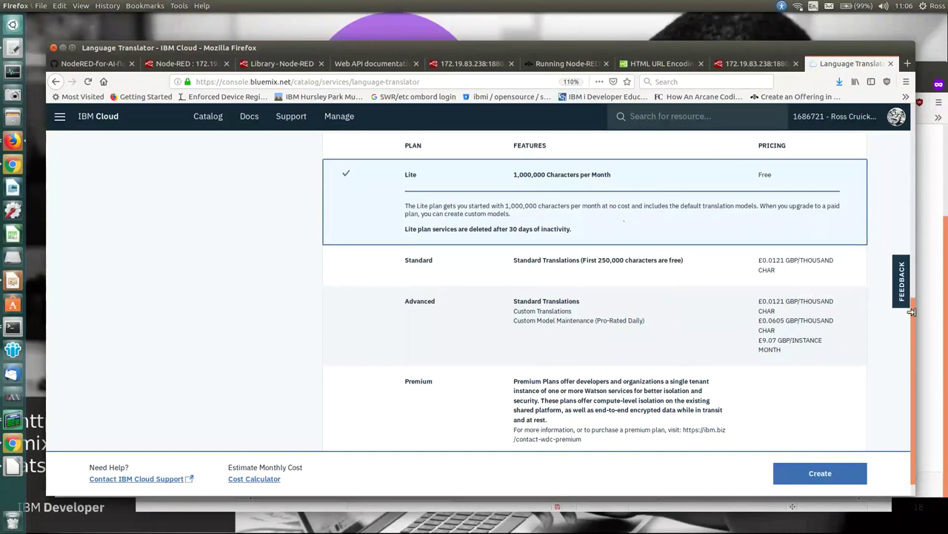
Review the Standard plan, select the free Lite plan, and create Language Translator-zd.
scroll(913, 310, down, 1)
scroll(912, 314, down, 1)
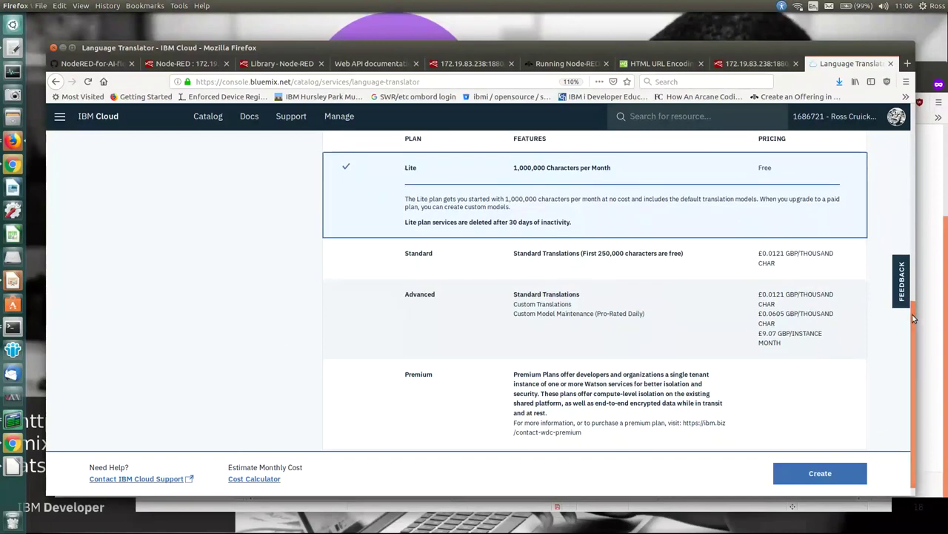
click(465, 253)
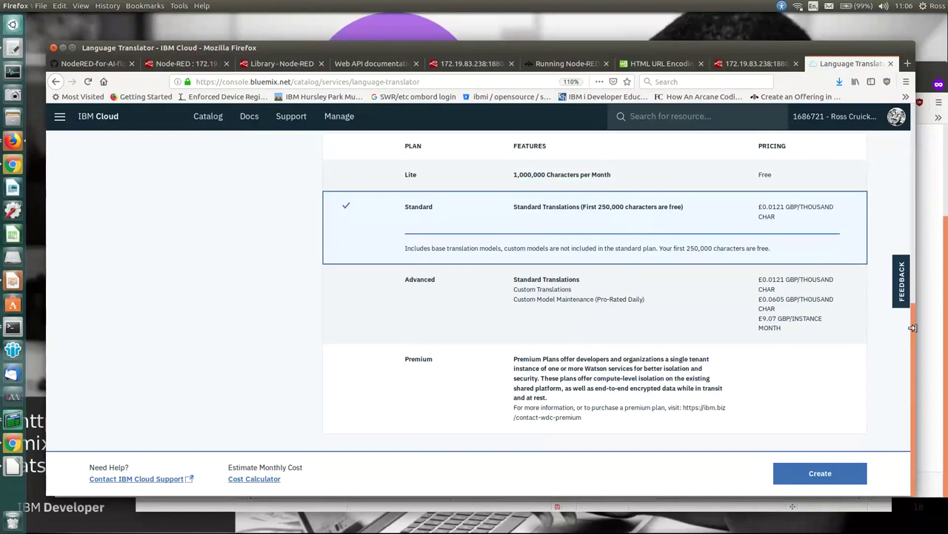
scroll(444, 245, up, 2)
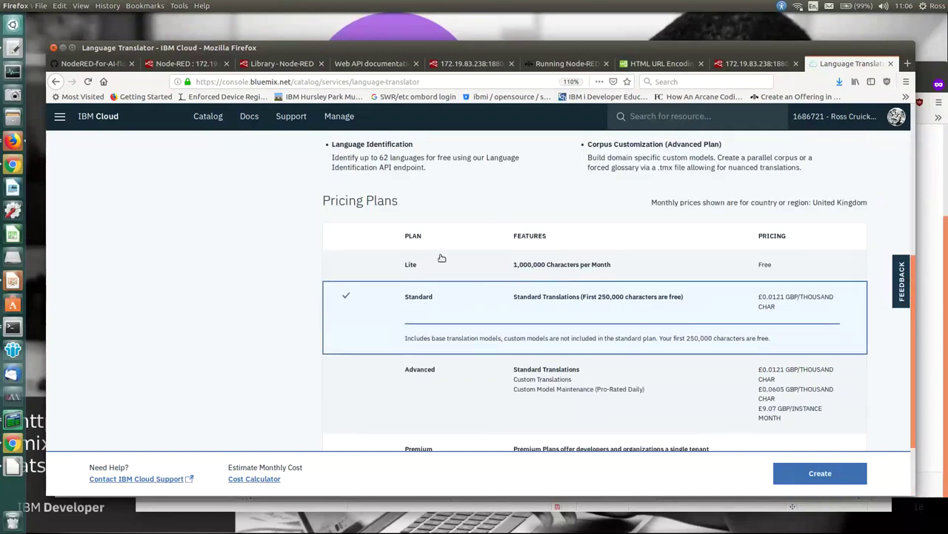
click(441, 258)
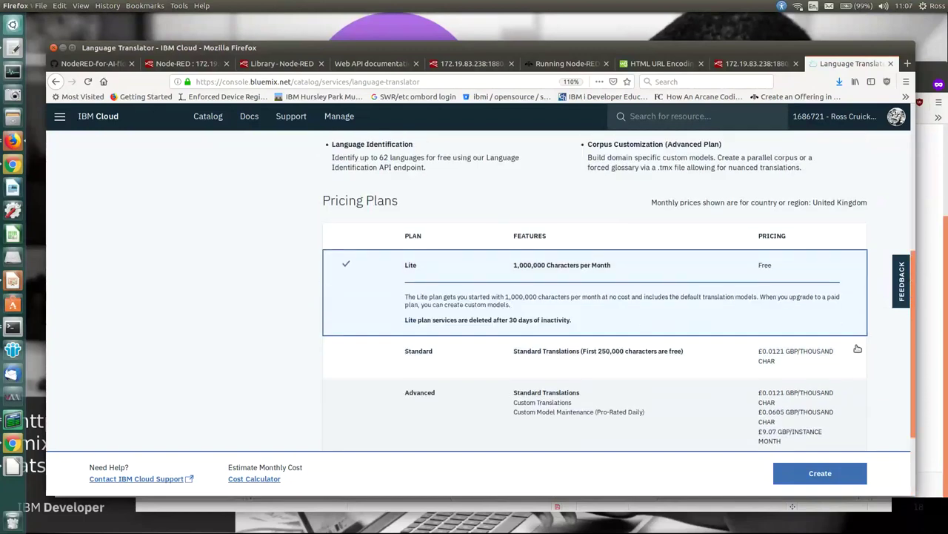
click(822, 475)
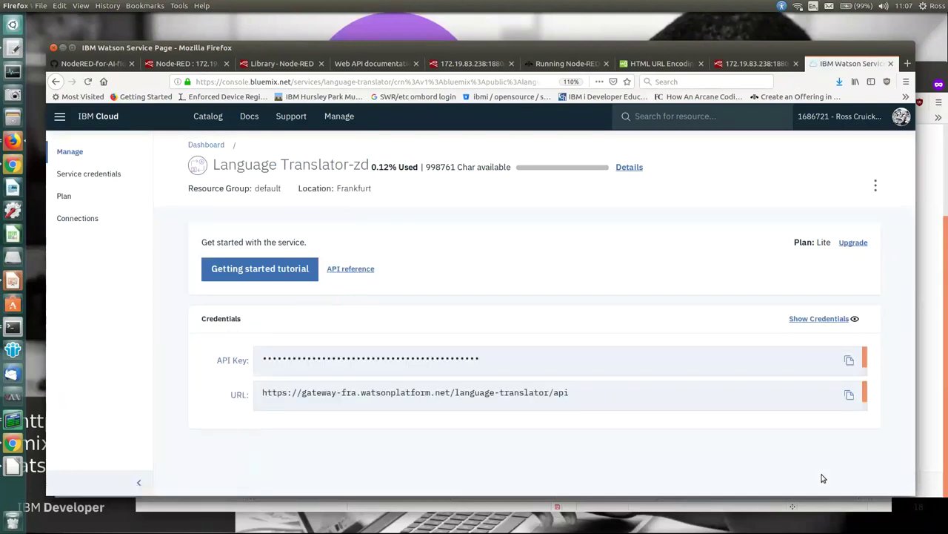
drag(426, 168, 458, 168)
click(460, 167)
In the Node-RED tab, open the AI flow and drag the sidebar divider to widen the canvas.
click(186, 63)
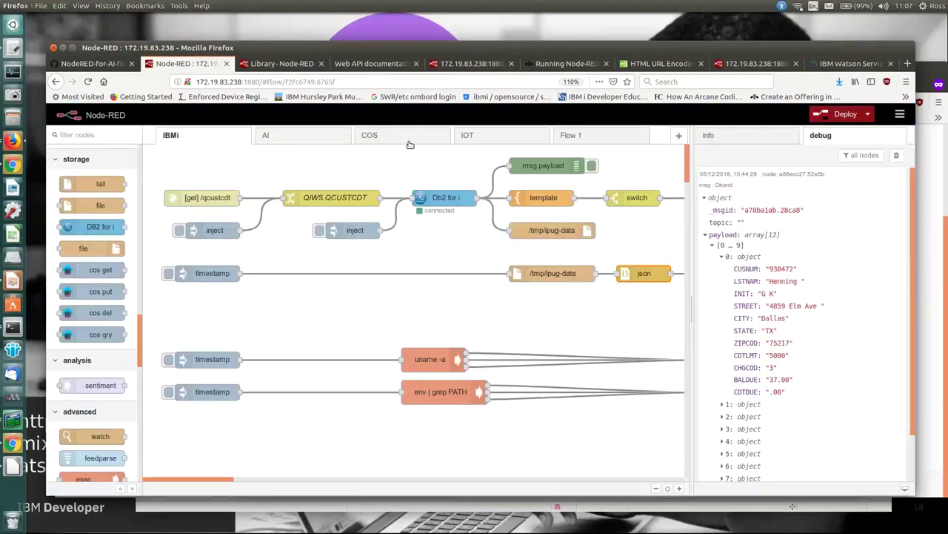
click(316, 138)
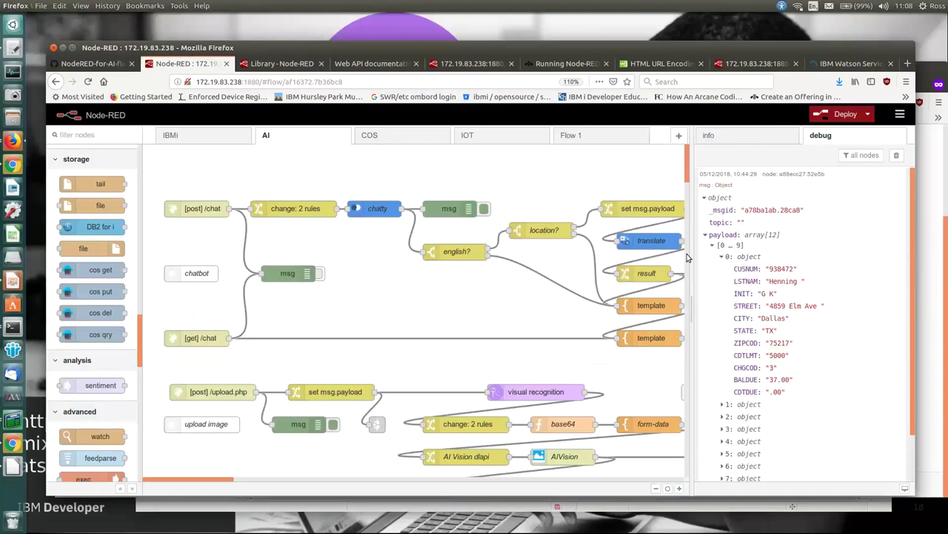
drag(693, 255, 753, 273)
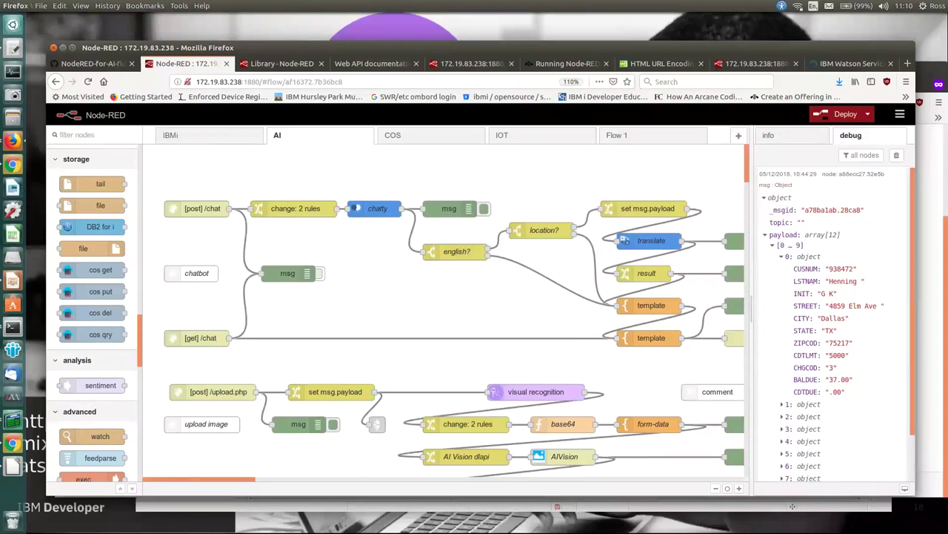
Bring Impress to the front, select slide 6 'Linking IBMi and AI with NodeRED', and enlarge its window.
click(12, 304)
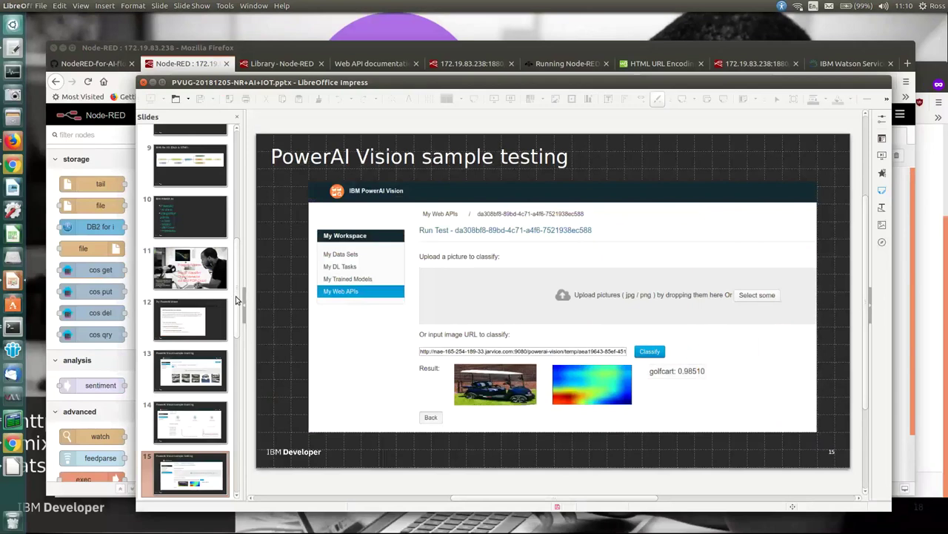
drag(238, 300, 237, 187)
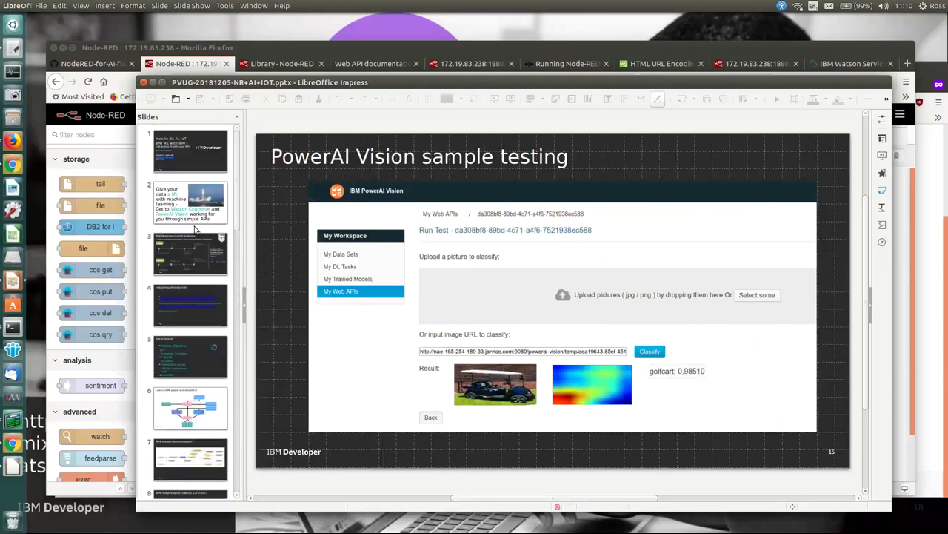
click(194, 408)
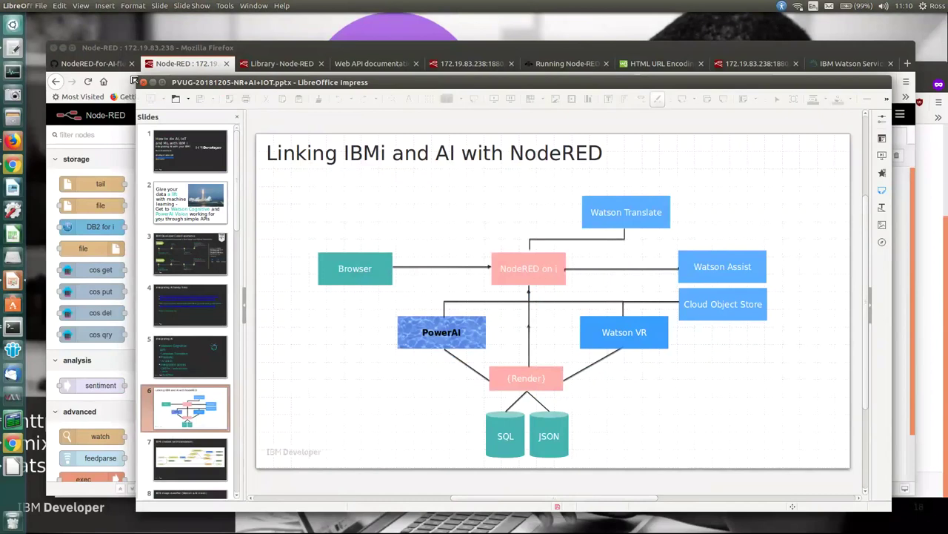
drag(138, 79, 84, 38)
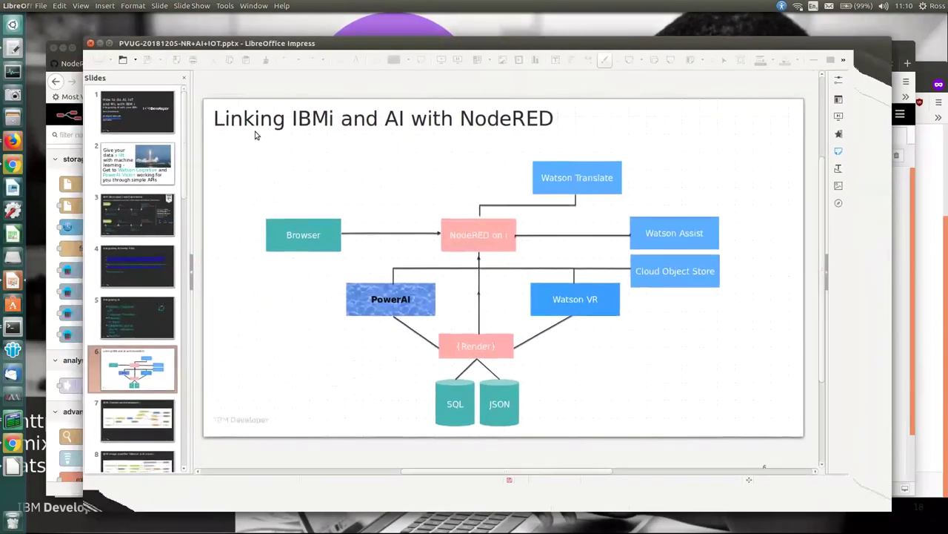
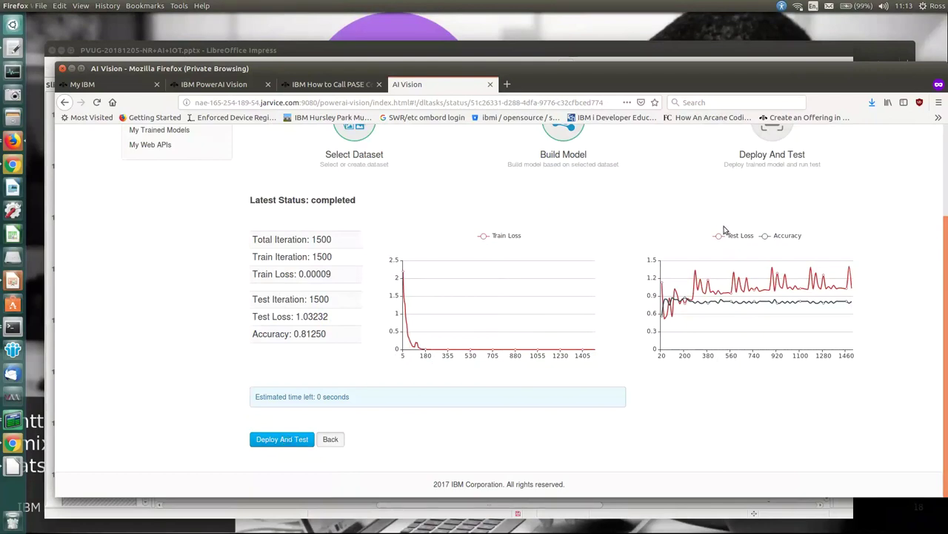
Deploy the trained model and test the red golf cart image, classified as golfcarts.
click(292, 440)
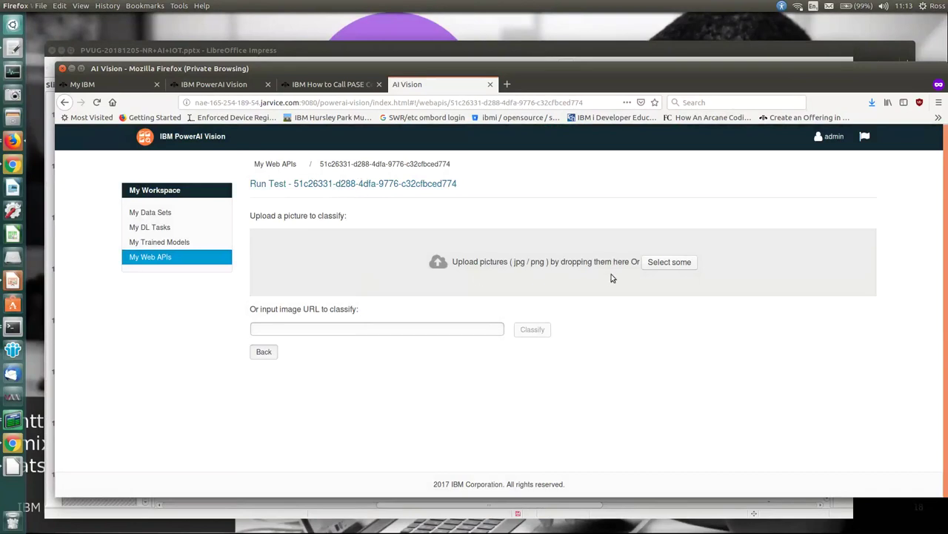
click(665, 263)
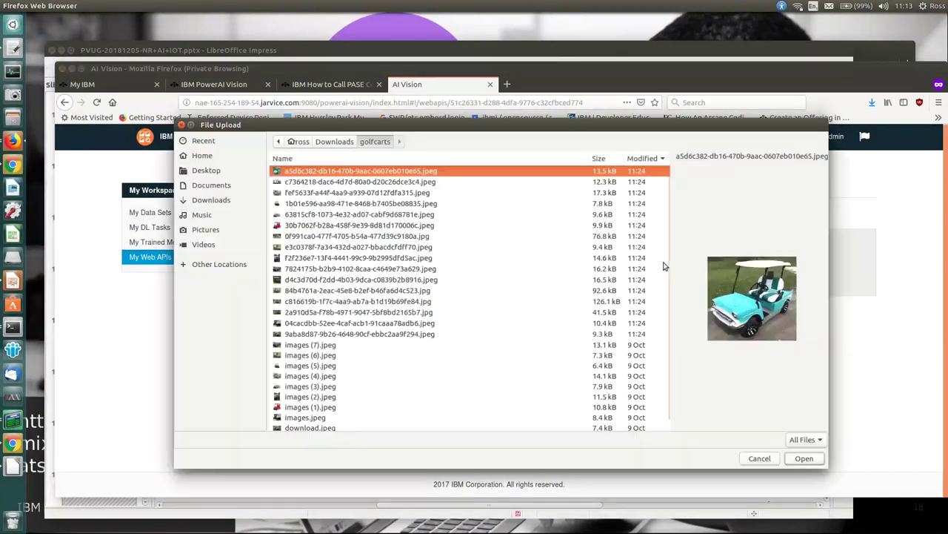
click(309, 409)
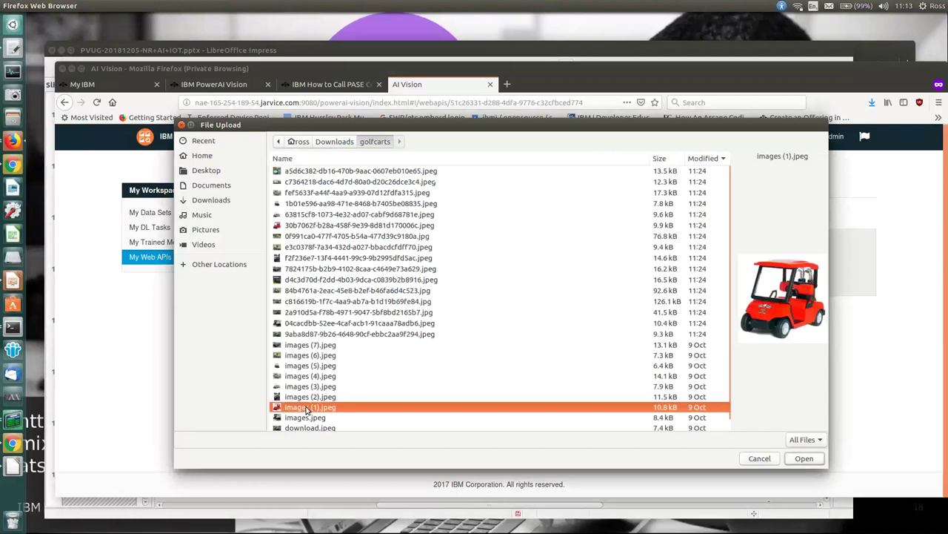
click(805, 459)
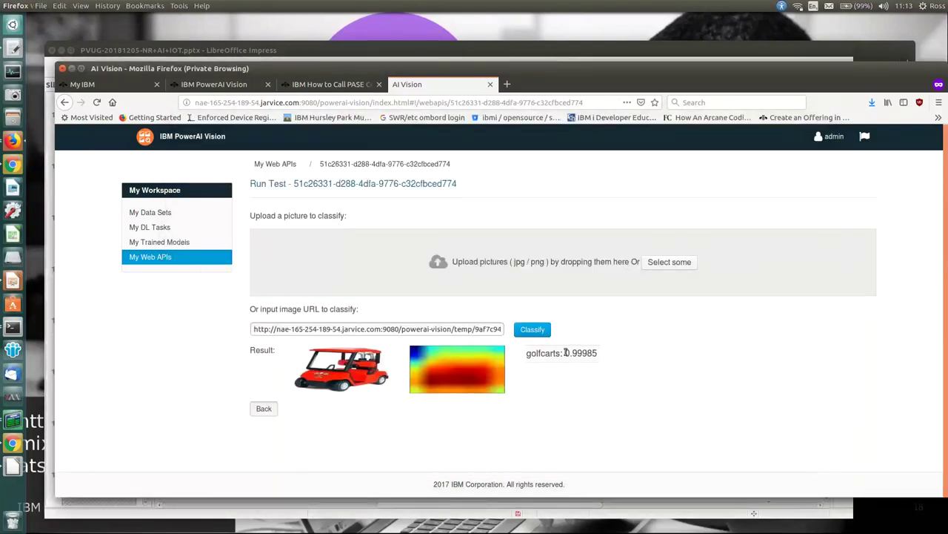
drag(564, 352, 586, 363)
click(591, 396)
Test the white pickup truck image from the pickups folder, classified as pickups.
click(669, 265)
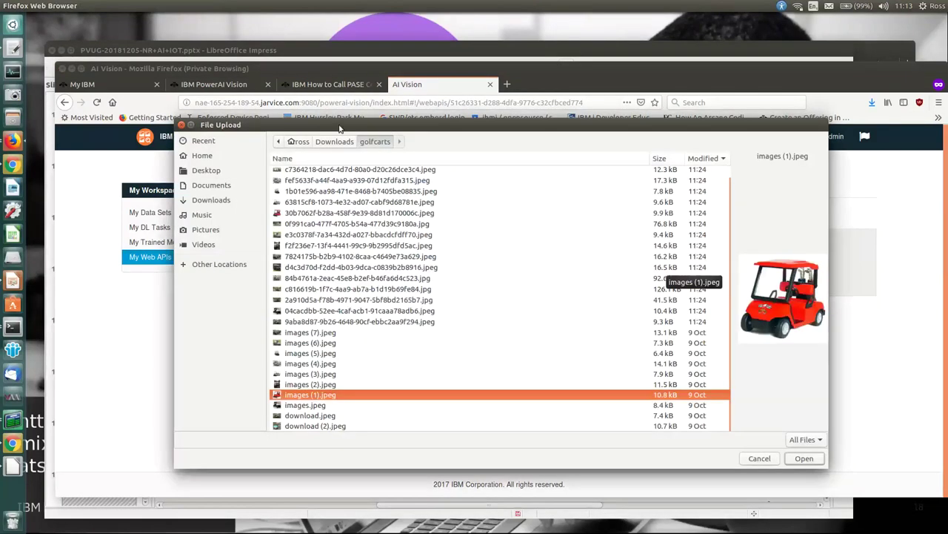
click(337, 142)
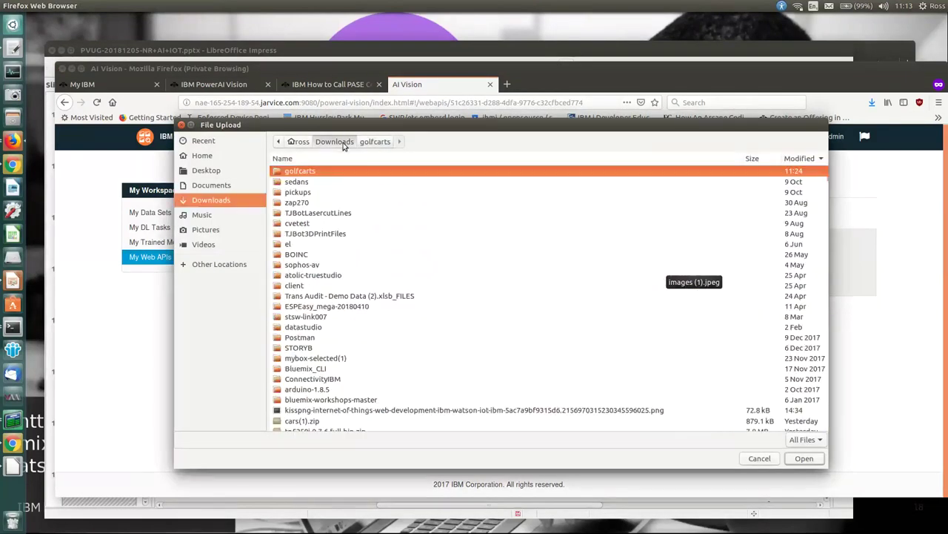
click(289, 194)
double_click(290, 194)
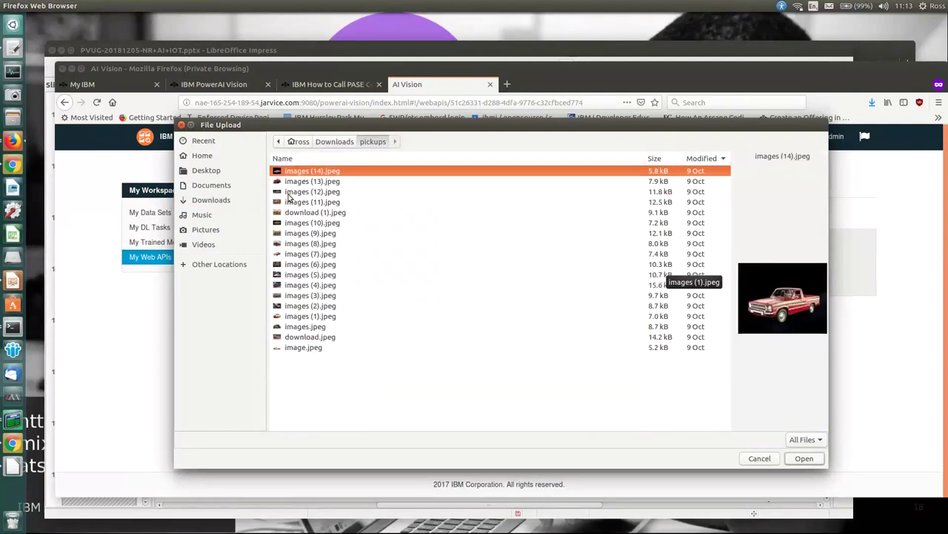
click(289, 317)
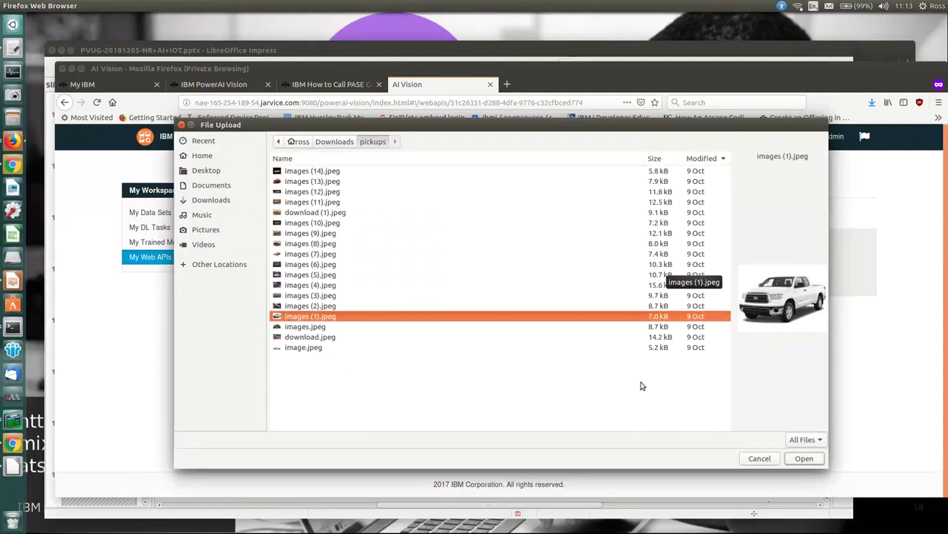
click(798, 461)
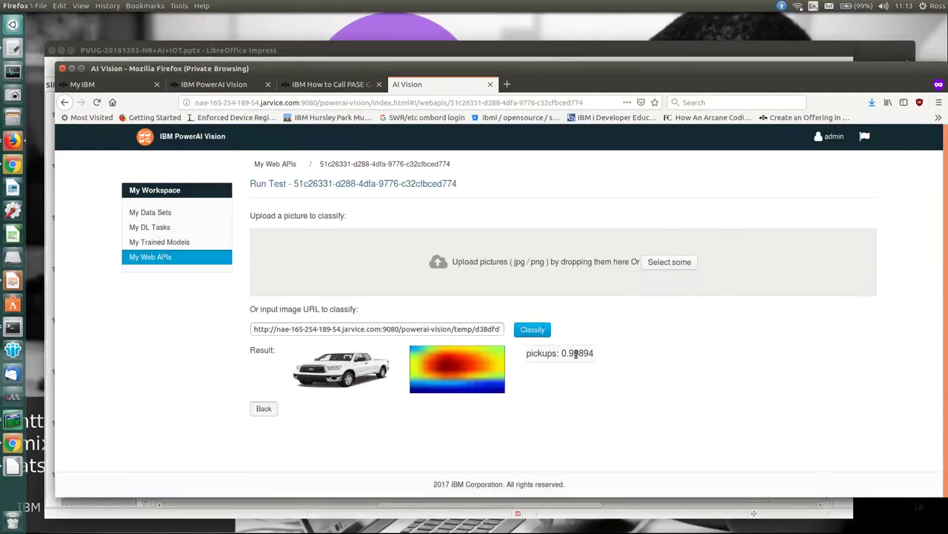
drag(568, 353, 601, 355)
Test the chip icon PNG, classified negative, and select the model ID in the Run Test title.
click(657, 265)
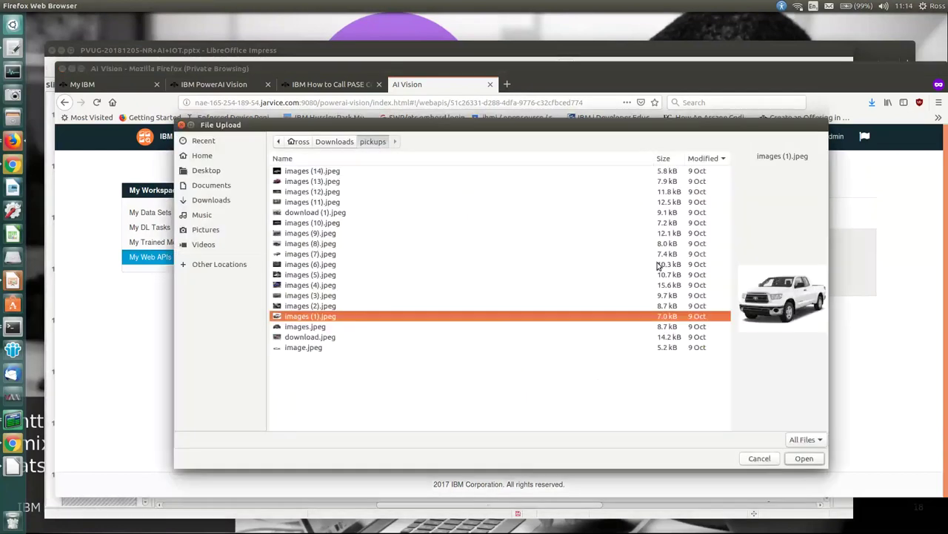
click(335, 143)
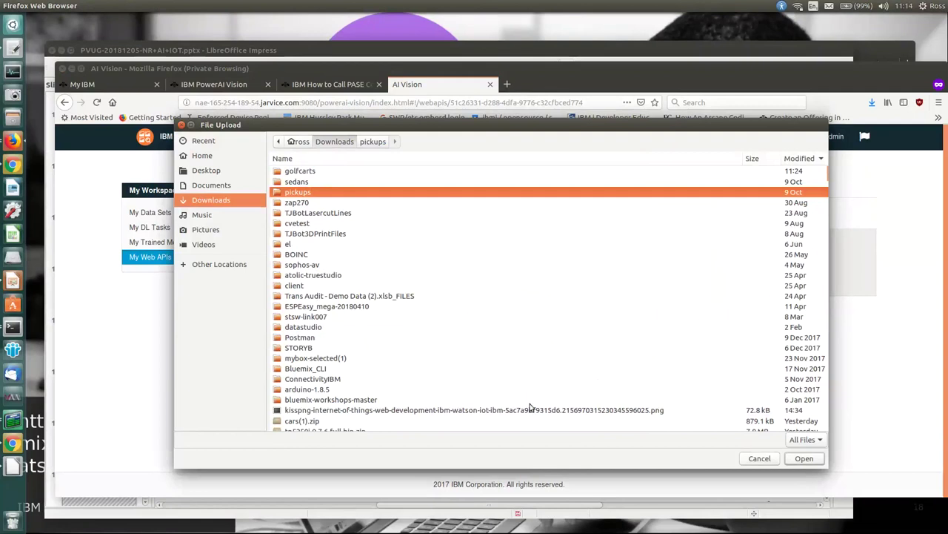
click(482, 413)
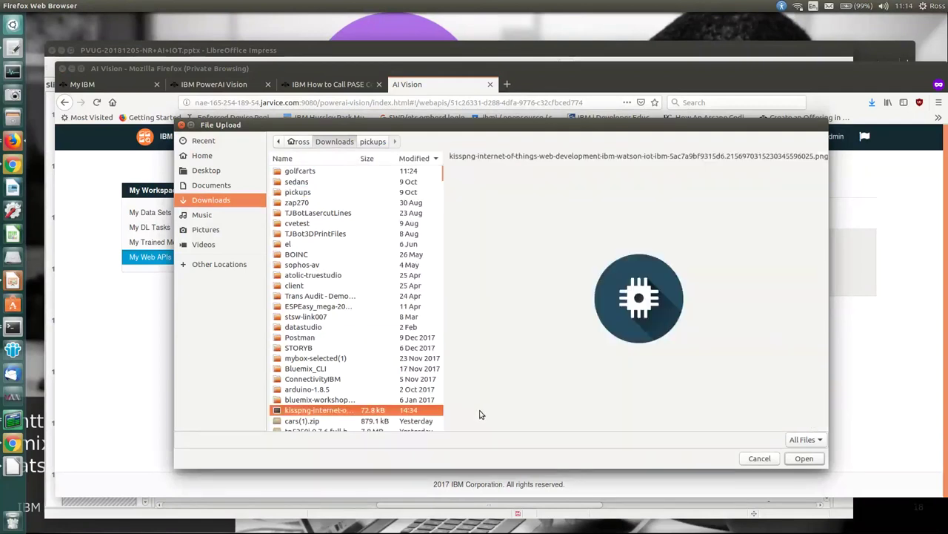
click(804, 458)
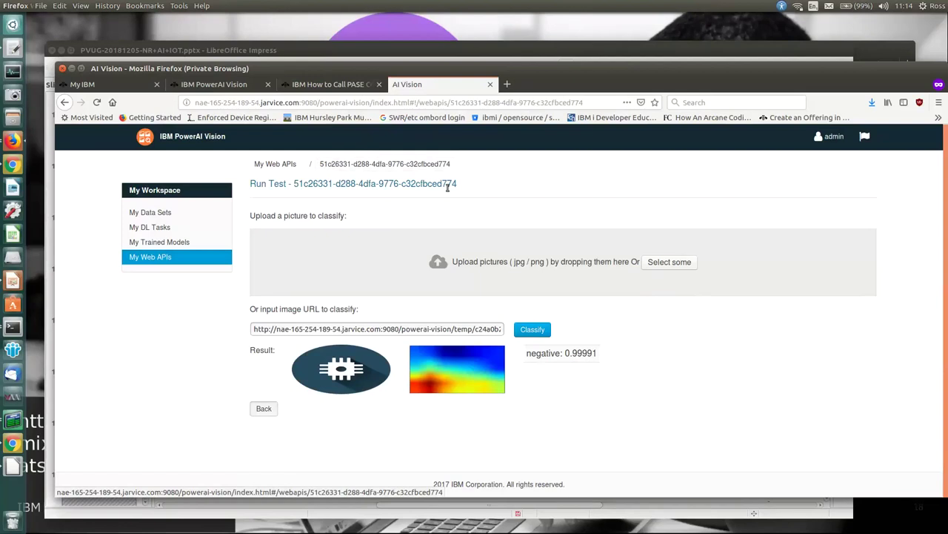
drag(460, 185, 295, 187)
key(ctrl+c)
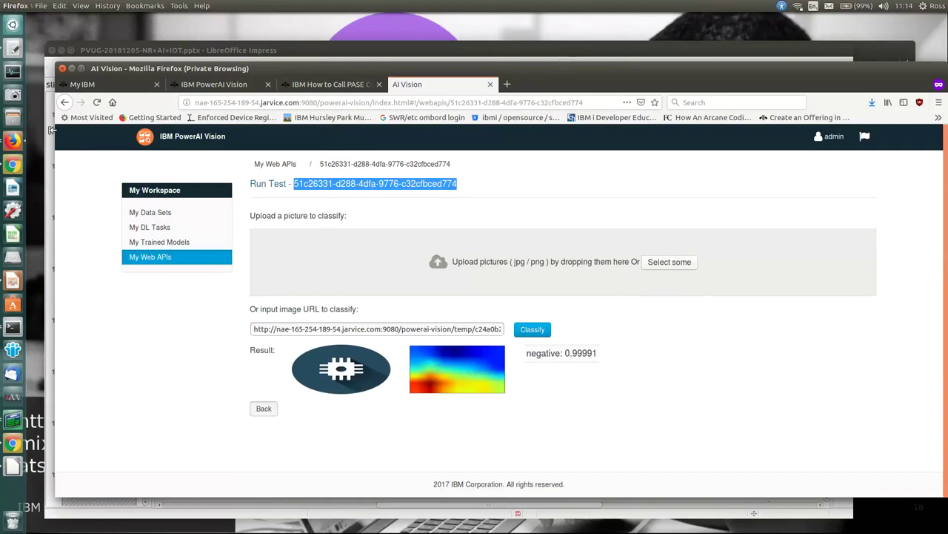
Paste the model ID on a new line in the untitled gedit notes, then return to Firefox.
click(12, 47)
click(389, 88)
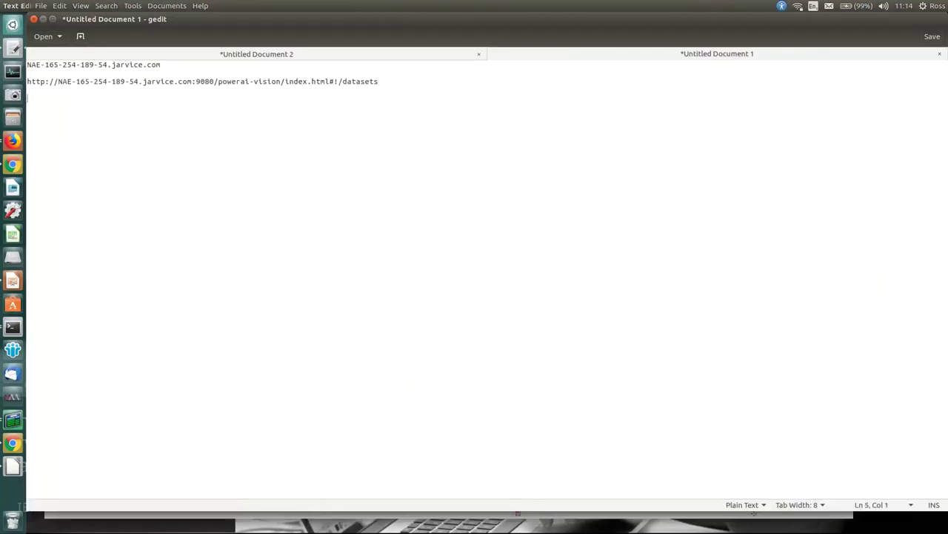
key(ctrl+v)
key(Return)
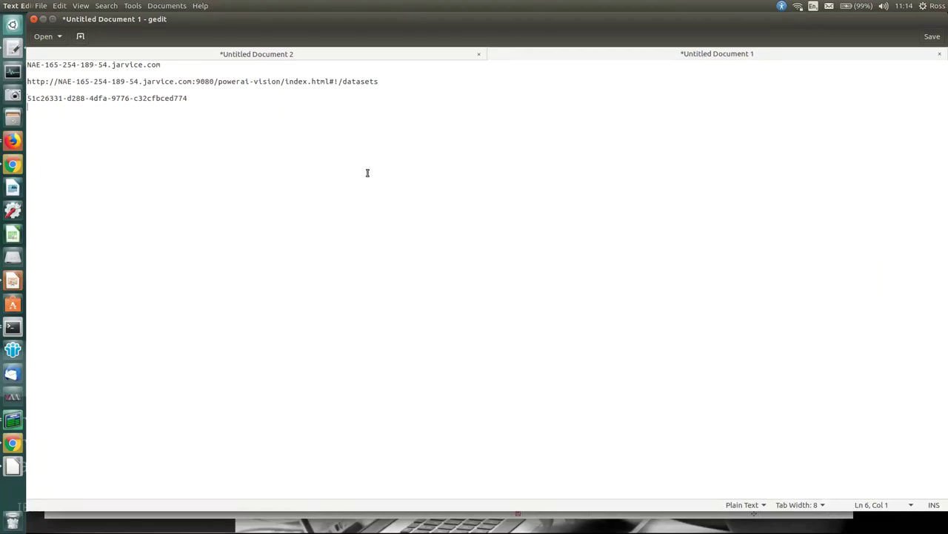
key(alt+Tab)
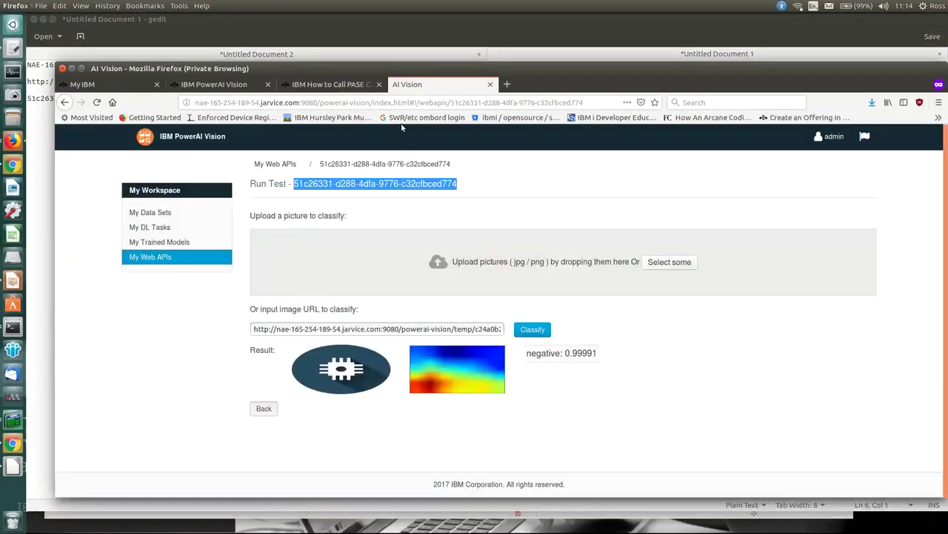
click(13, 143)
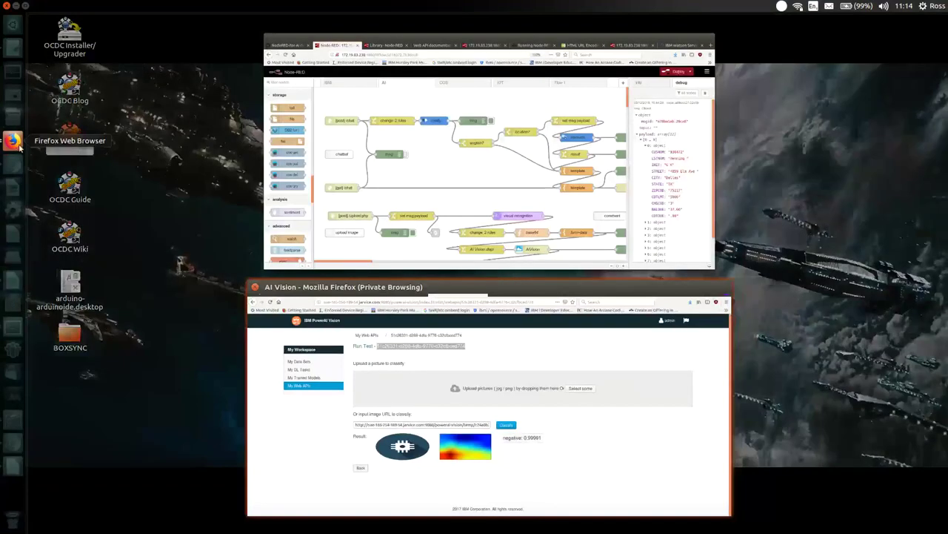
Reveal the Language Translator API key on the IBM Watson service page and select all of it.
click(628, 43)
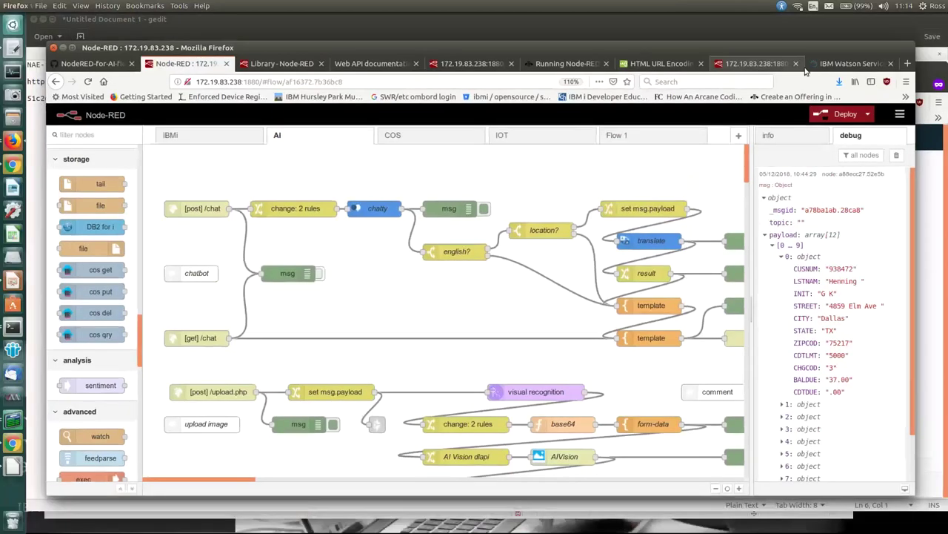
click(852, 63)
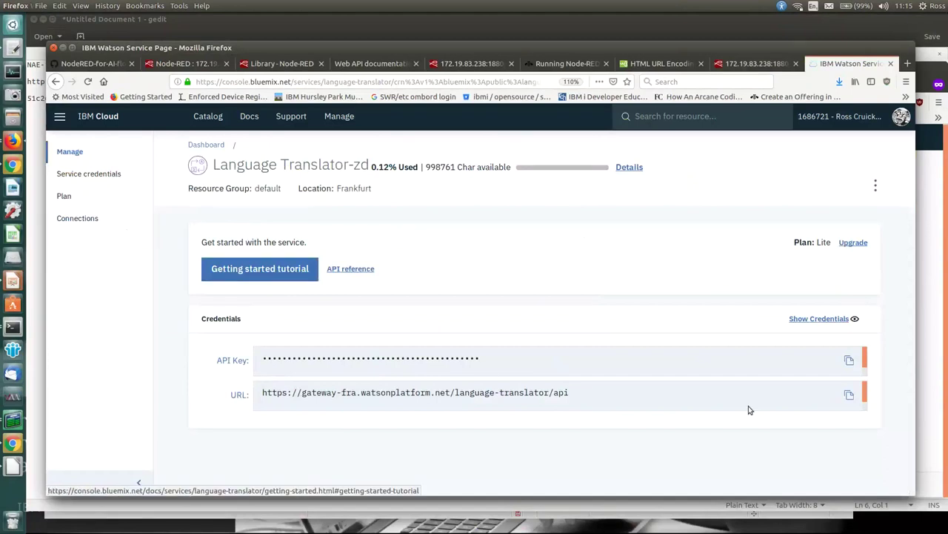
click(838, 318)
drag(483, 358, 260, 361)
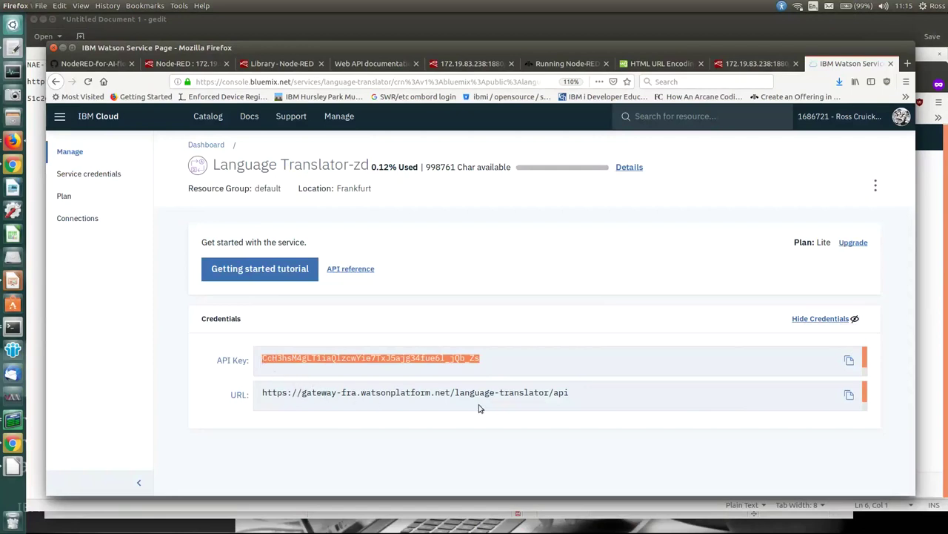
click(382, 393)
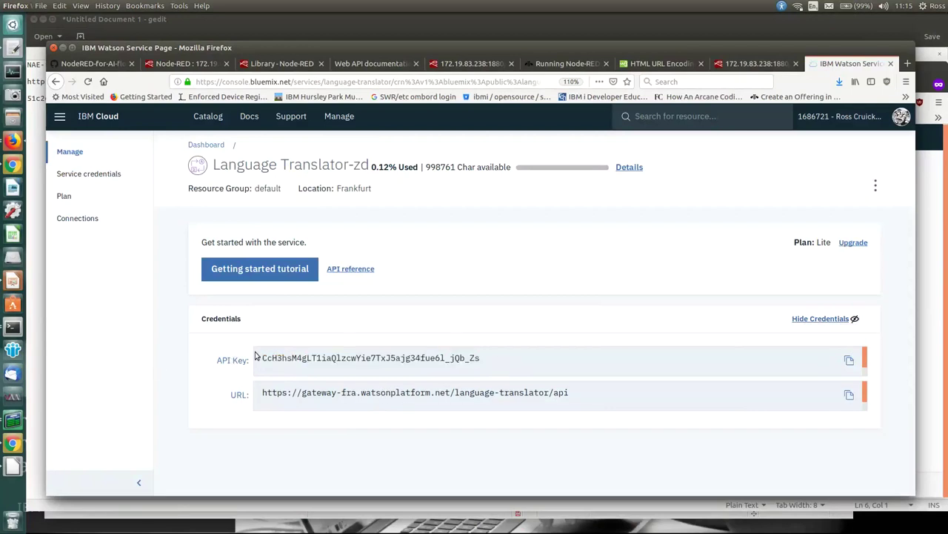
drag(262, 359, 563, 371)
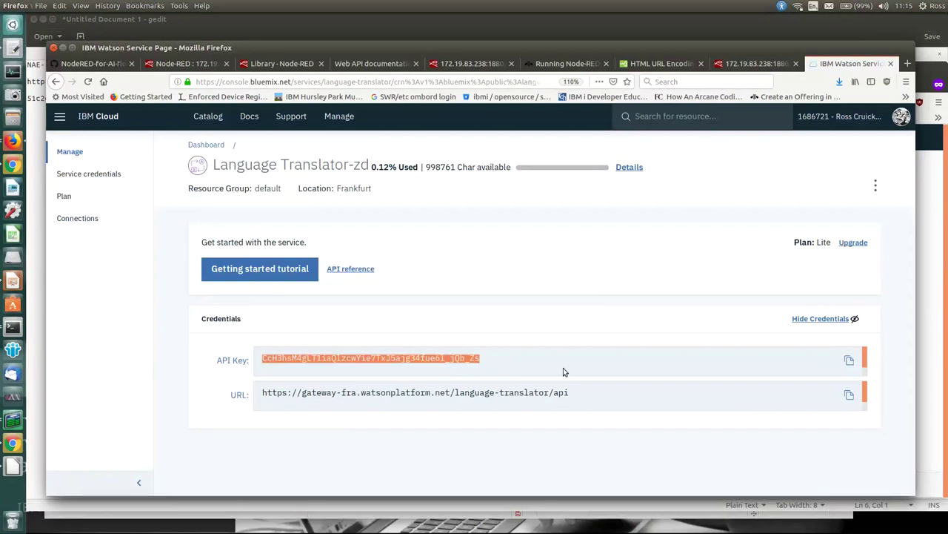
Switch back to the Node-RED flow editor tab.
key(alt+Tab)
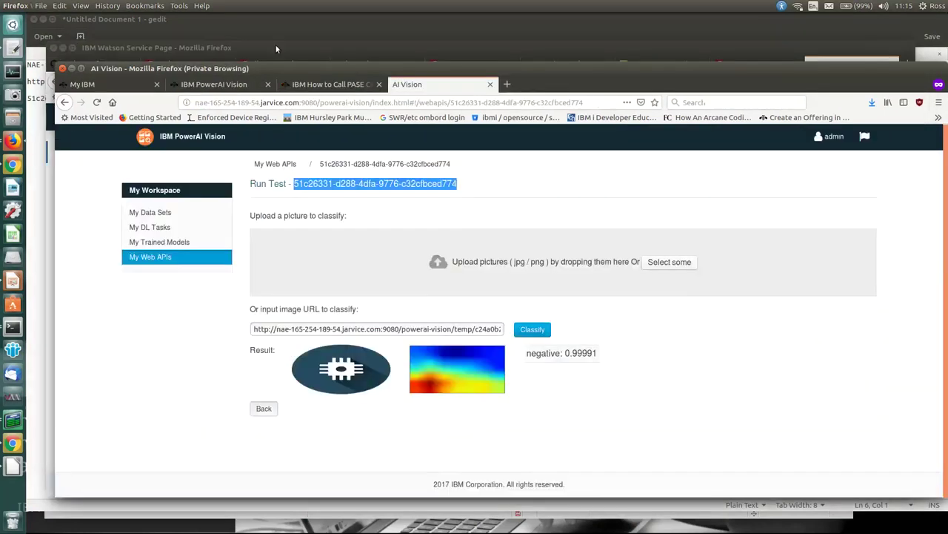
click(11, 140)
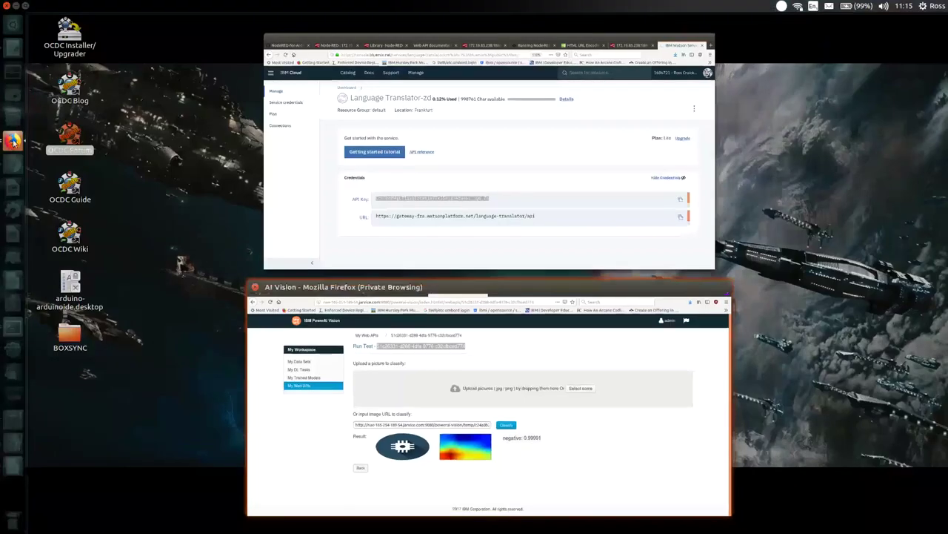
click(295, 52)
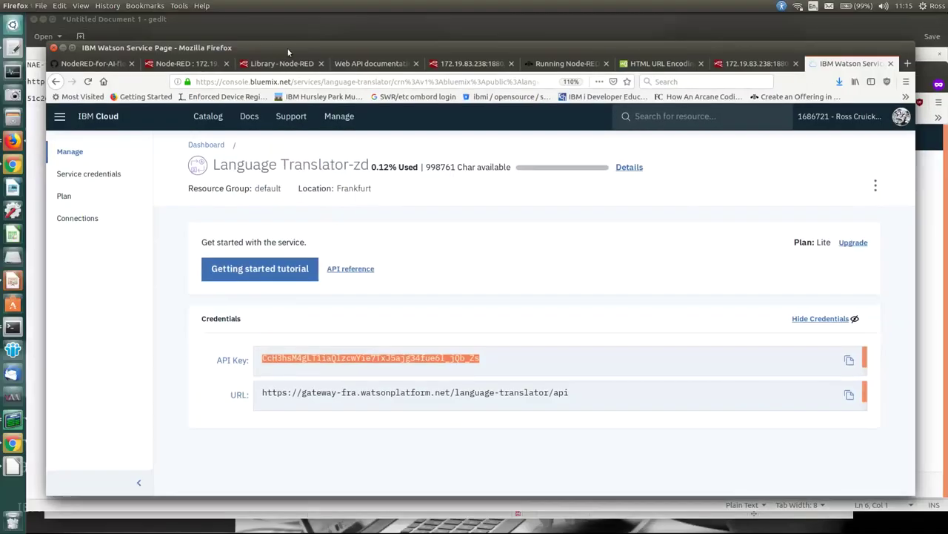
click(185, 64)
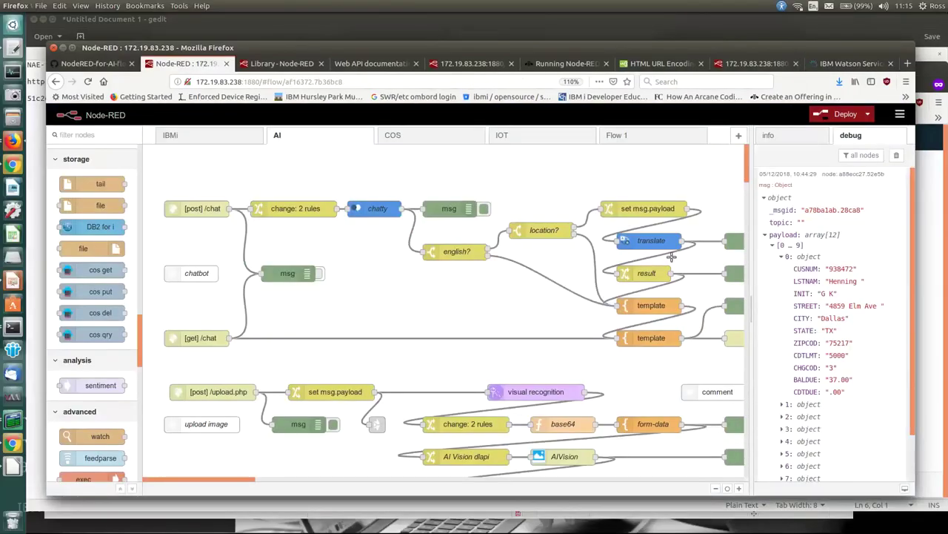
Uncheck the translate node's default endpoint and insert -fra after 'gateway' in Service Endpoint.
scroll(494, 222, down, 8)
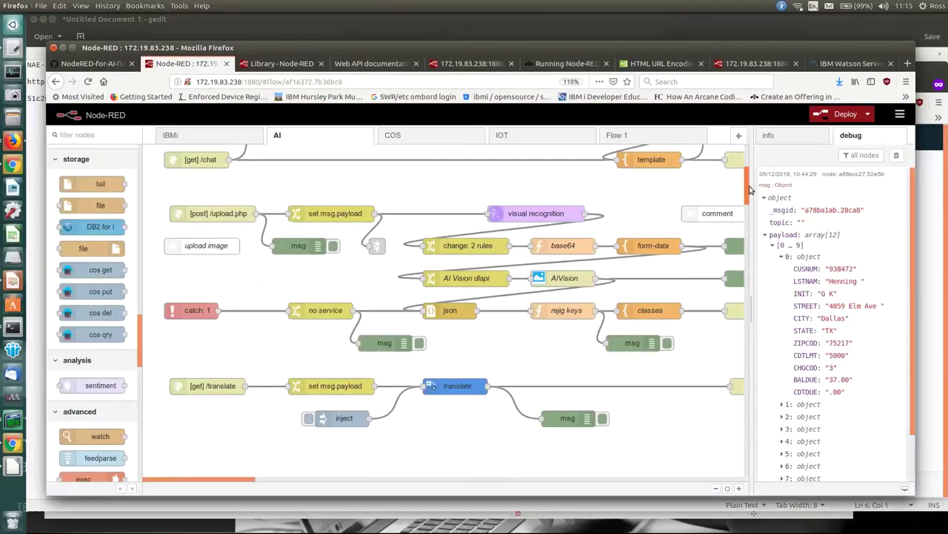
click(455, 252)
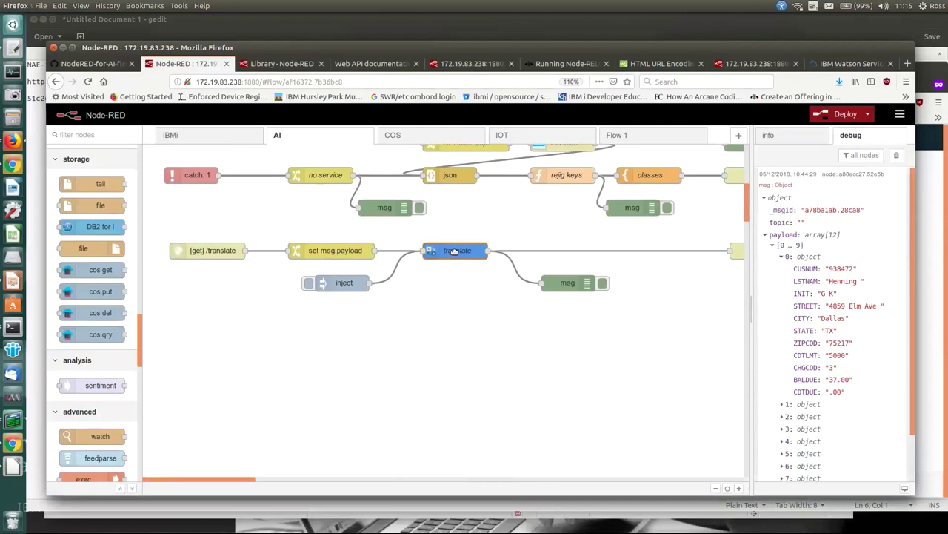
double_click(455, 252)
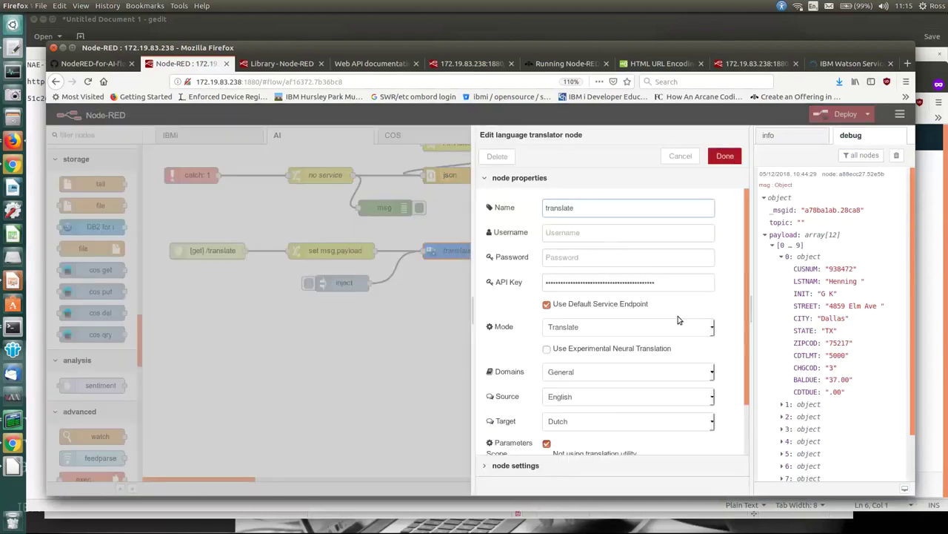
click(668, 284)
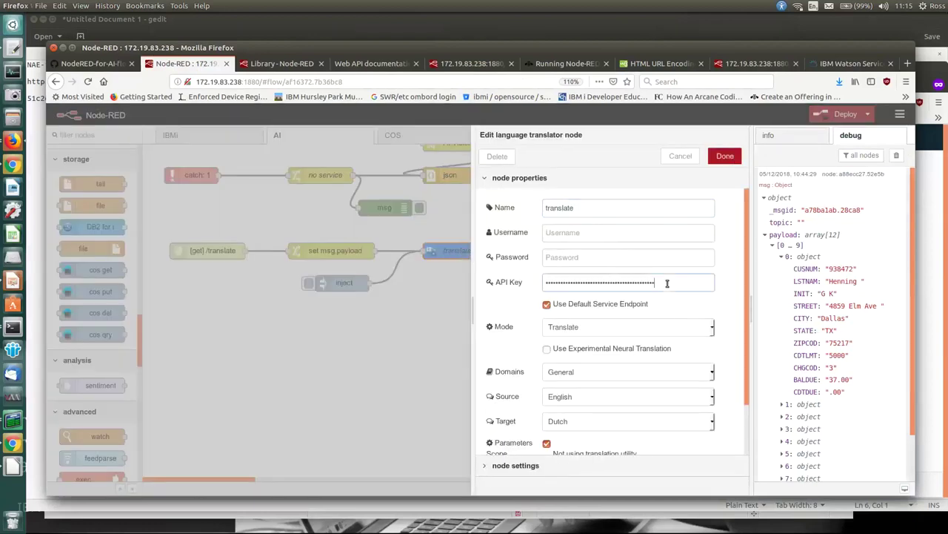
drag(672, 283, 440, 261)
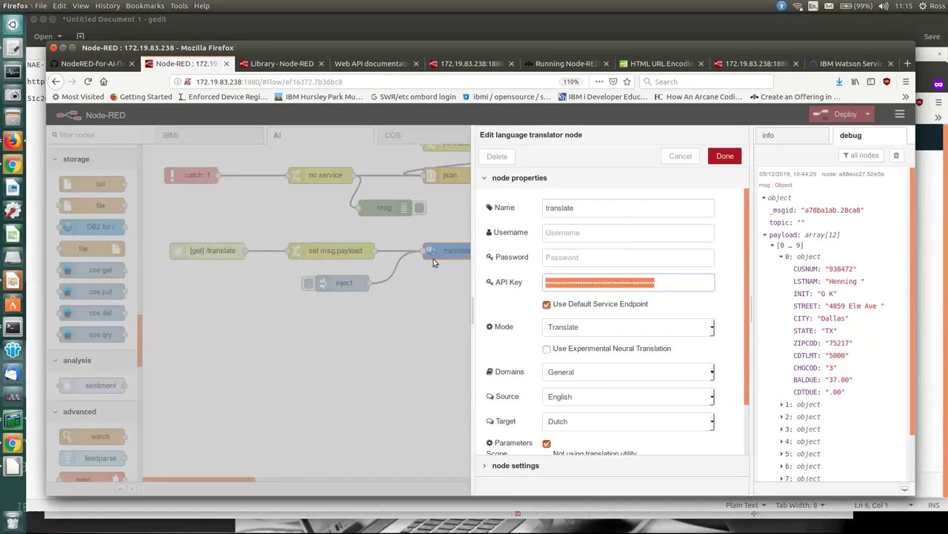
click(434, 259)
click(547, 305)
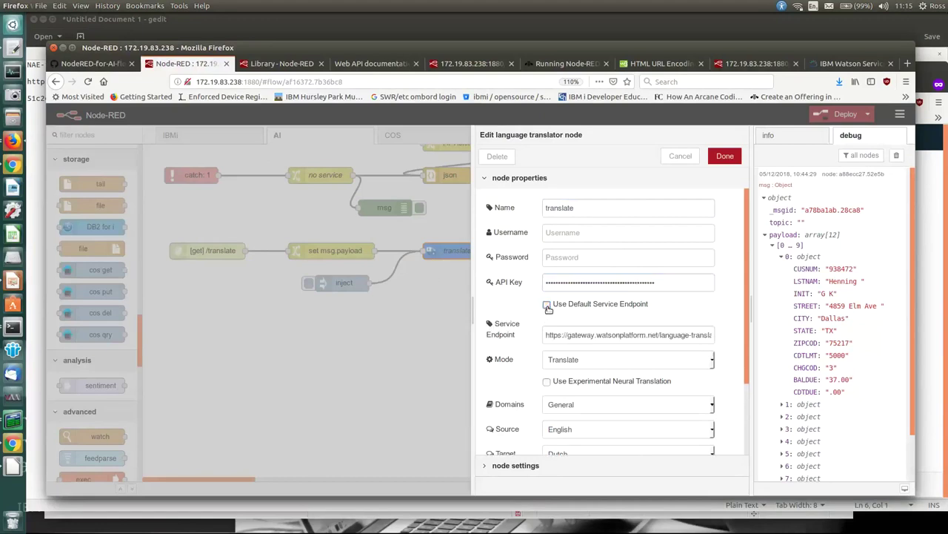
click(593, 334)
text(-fra)
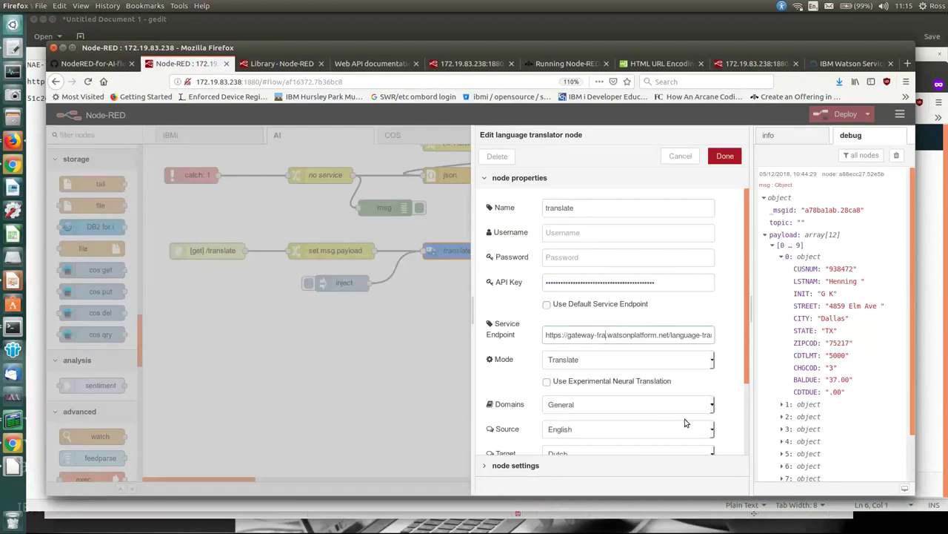
scroll(686, 419, down, 2)
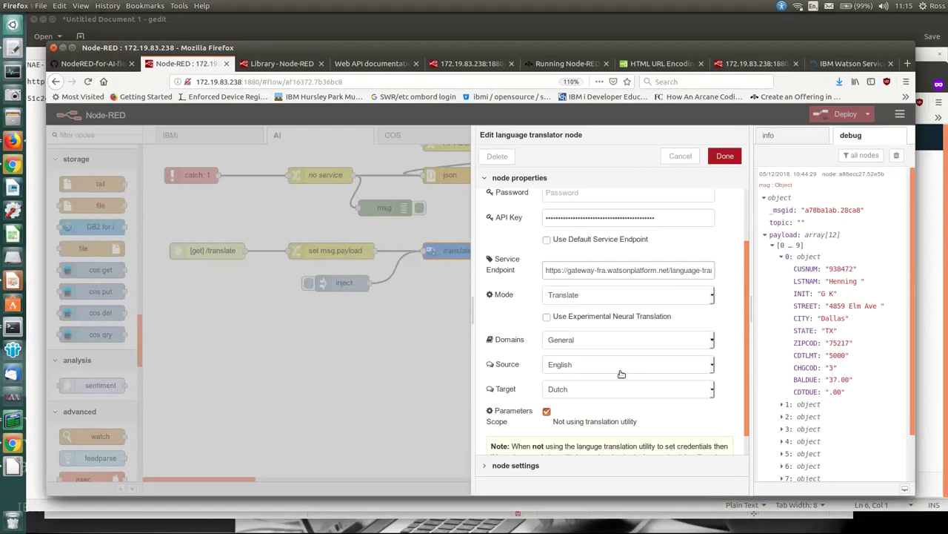
click(725, 158)
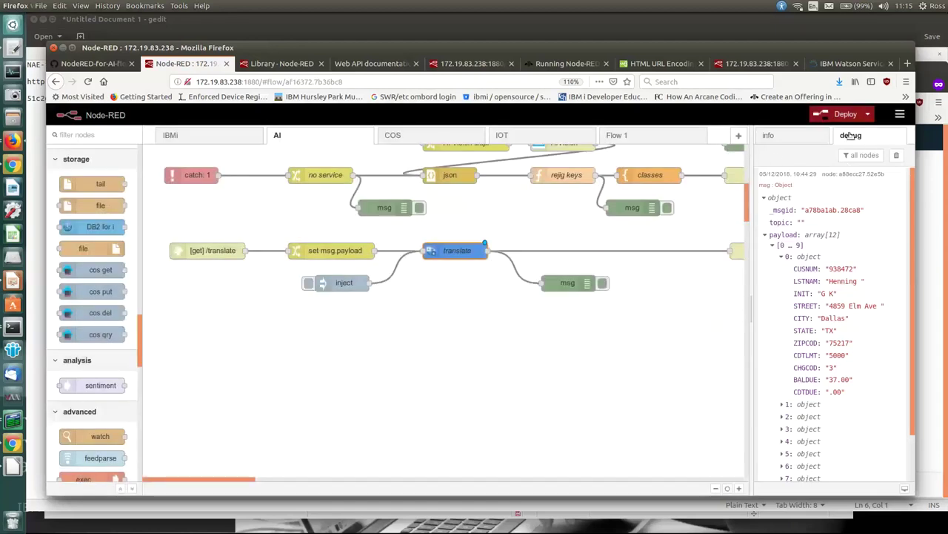
Inspect the set msg.payload node's req.query.text rule unchanged, then deploy the flow.
click(206, 252)
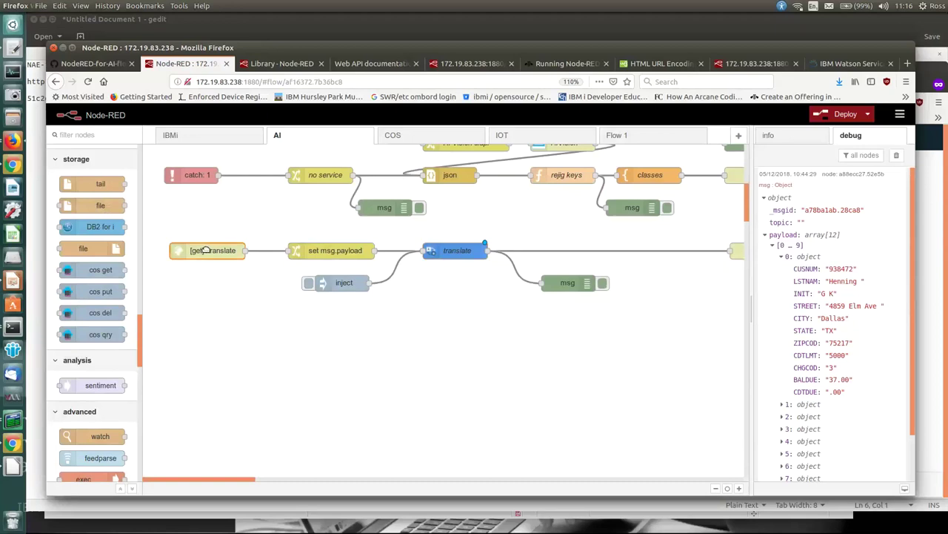
double_click(346, 252)
click(652, 277)
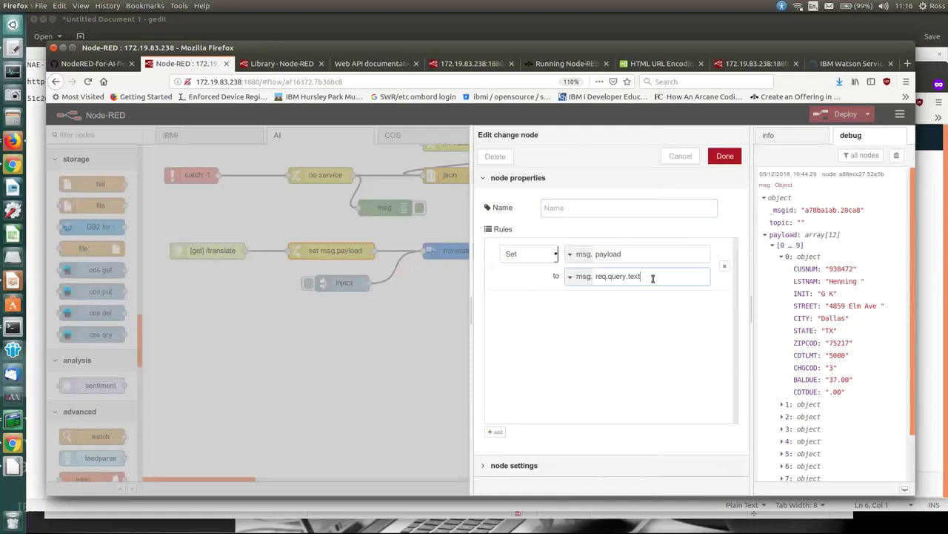
click(682, 159)
click(449, 250)
scroll(312, 449, right, 5)
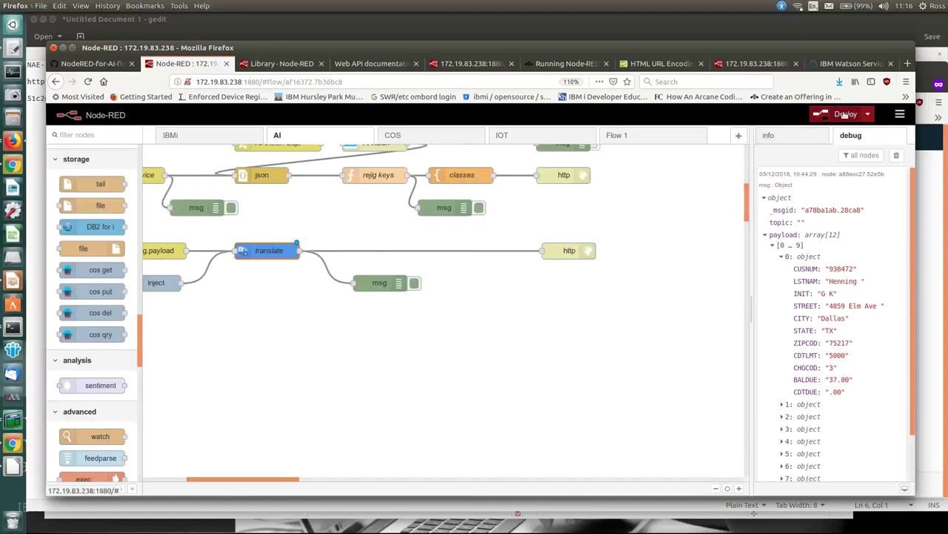
click(845, 115)
Confirm the deploy and fire the inject node's test sentence into the translate flow.
click(568, 185)
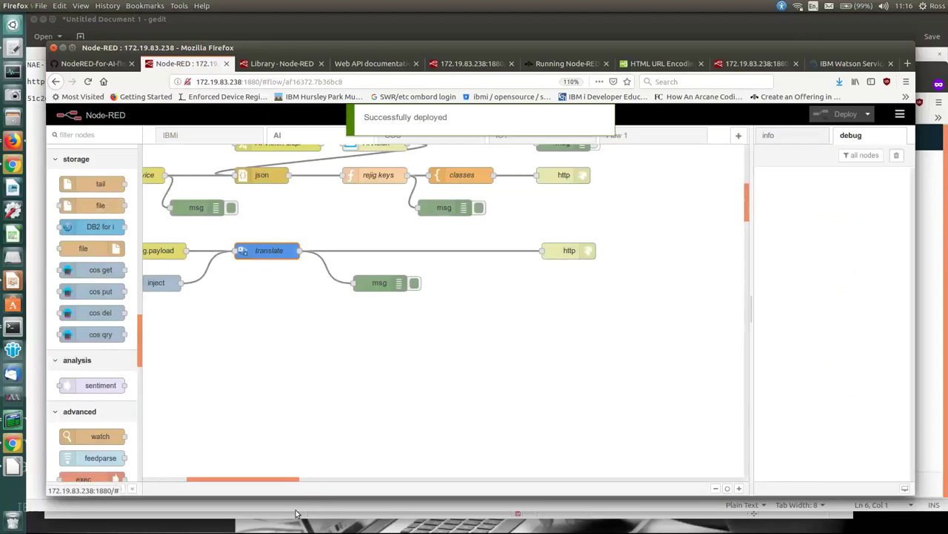
drag(260, 483, 239, 482)
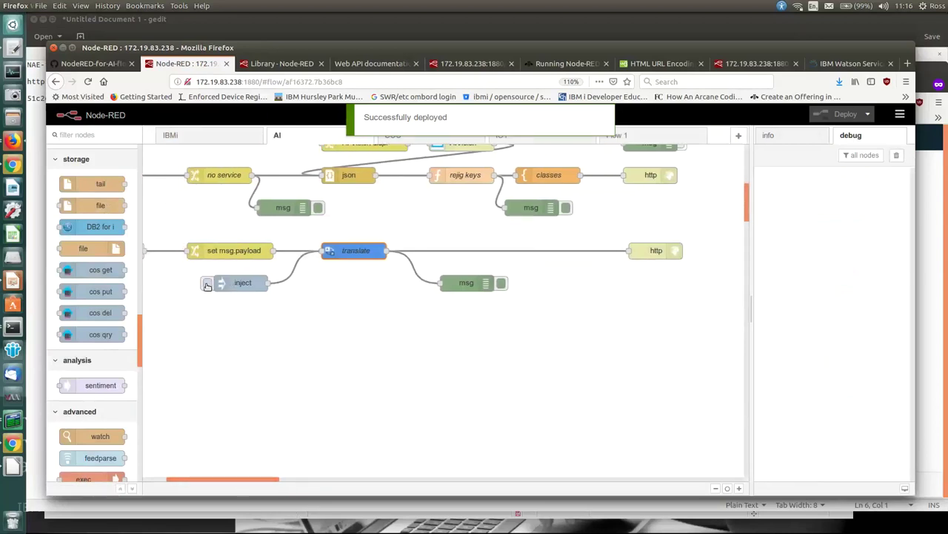
click(243, 284)
double_click(244, 284)
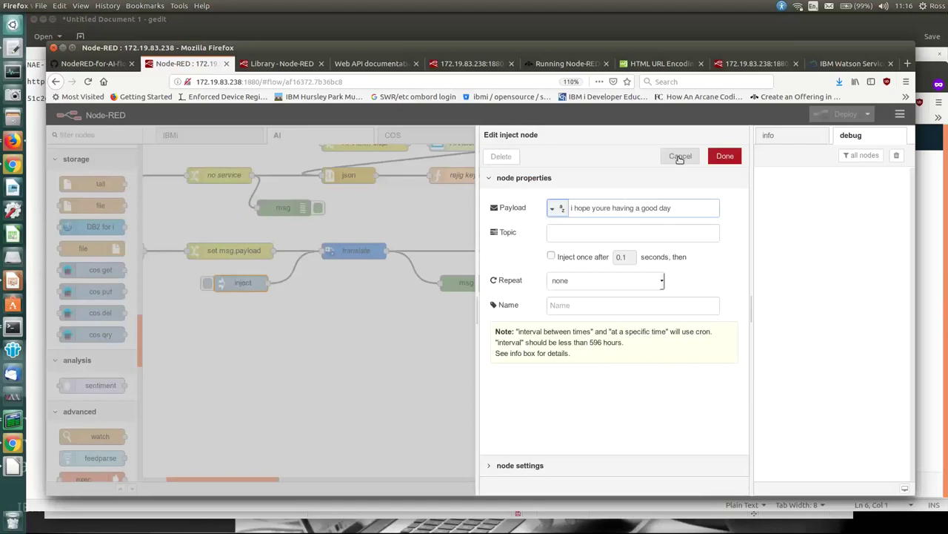
click(679, 158)
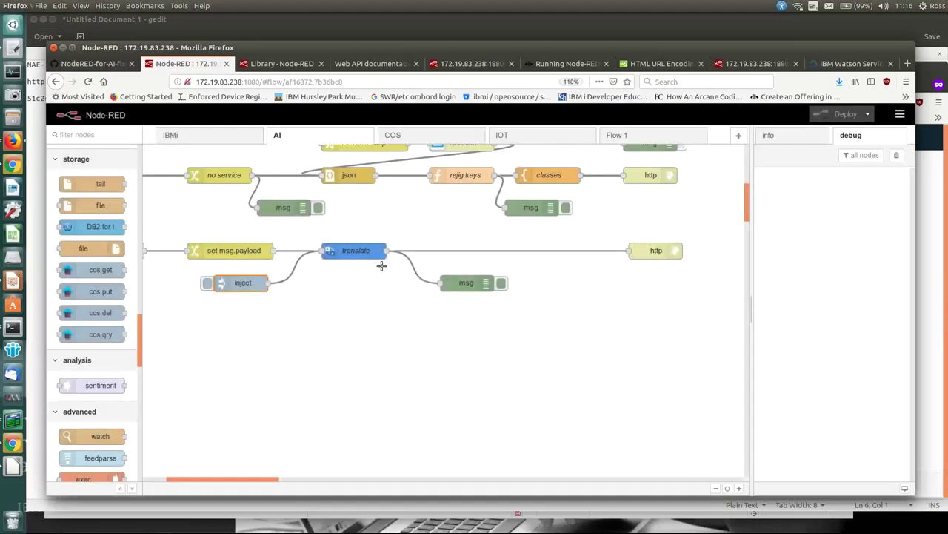
click(207, 284)
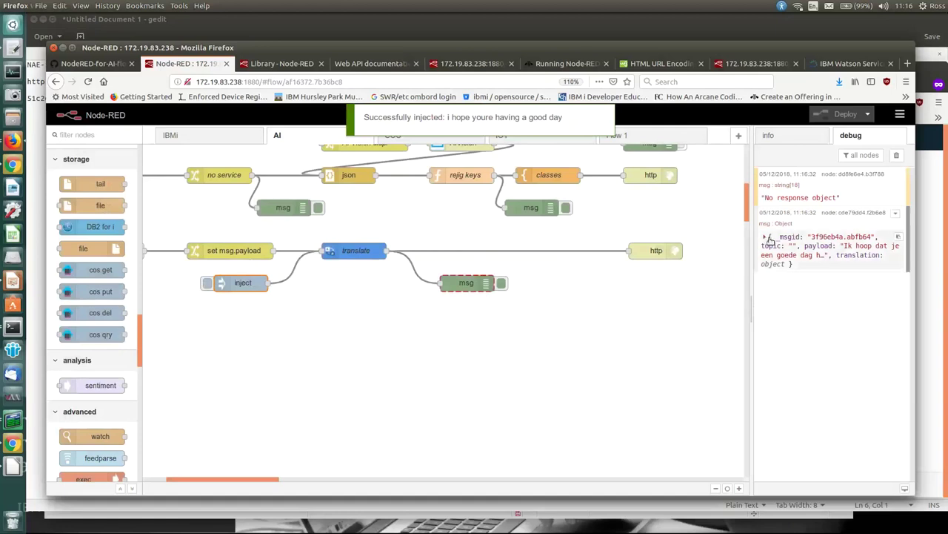
Expand the debug message to translation > response > translations > 0, showing 'Ik hoop dat je een goede dag hebt.'.
click(766, 237)
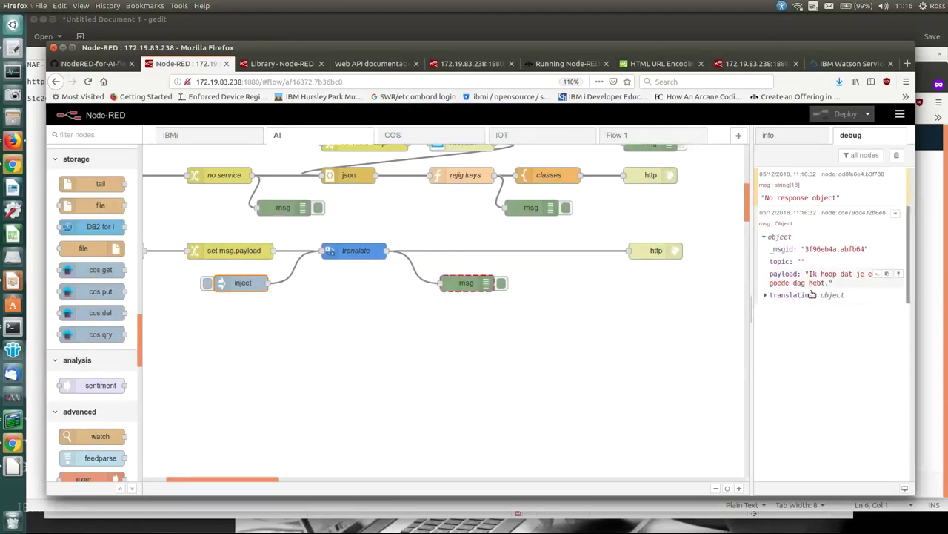
click(766, 296)
click(773, 308)
click(779, 320)
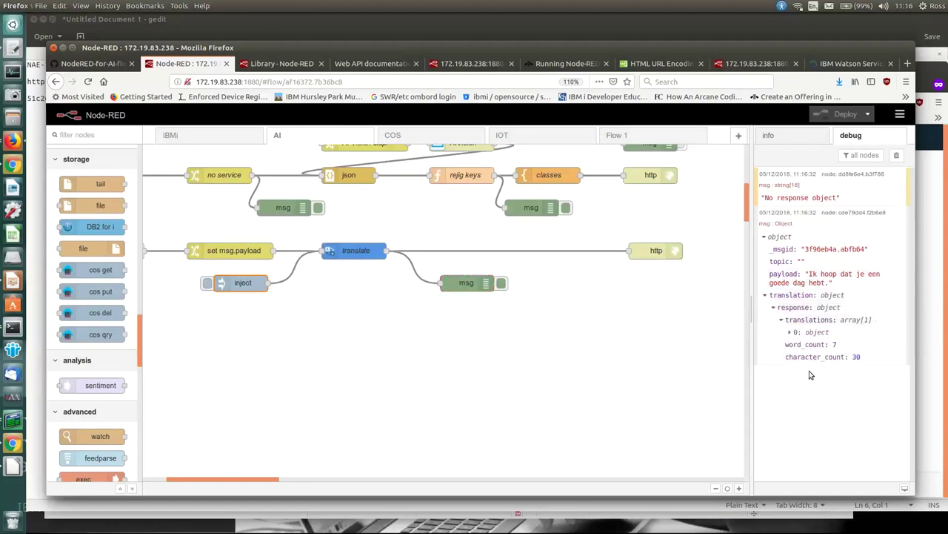
click(789, 332)
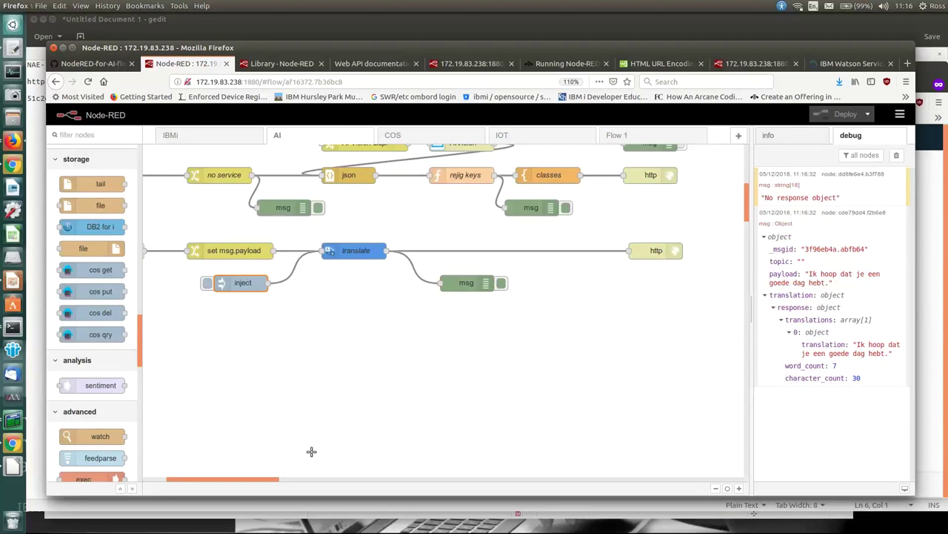
drag(249, 479, 243, 481)
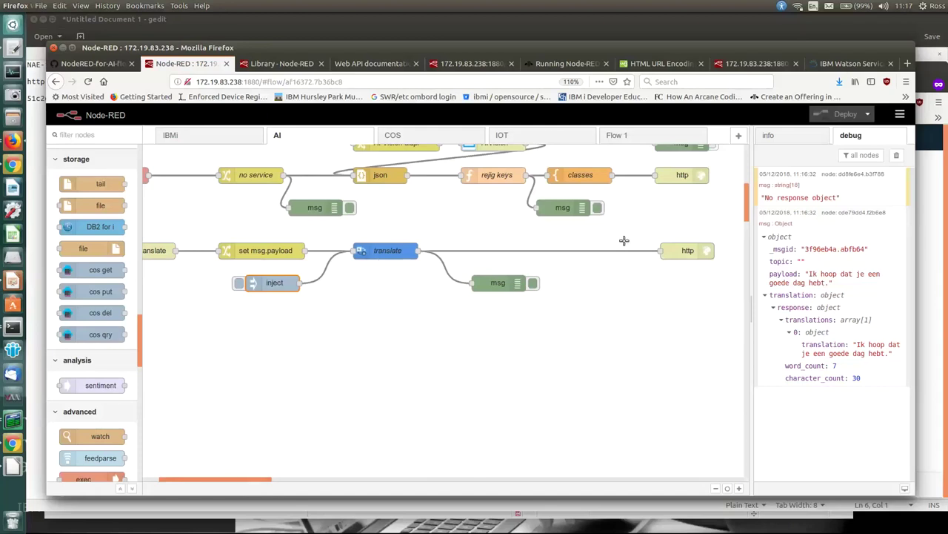
Replace qcustcdt in the URL with translate?text=hello%20how%20are%20you%20today and load it.
click(764, 64)
drag(253, 81, 306, 80)
text(tran)
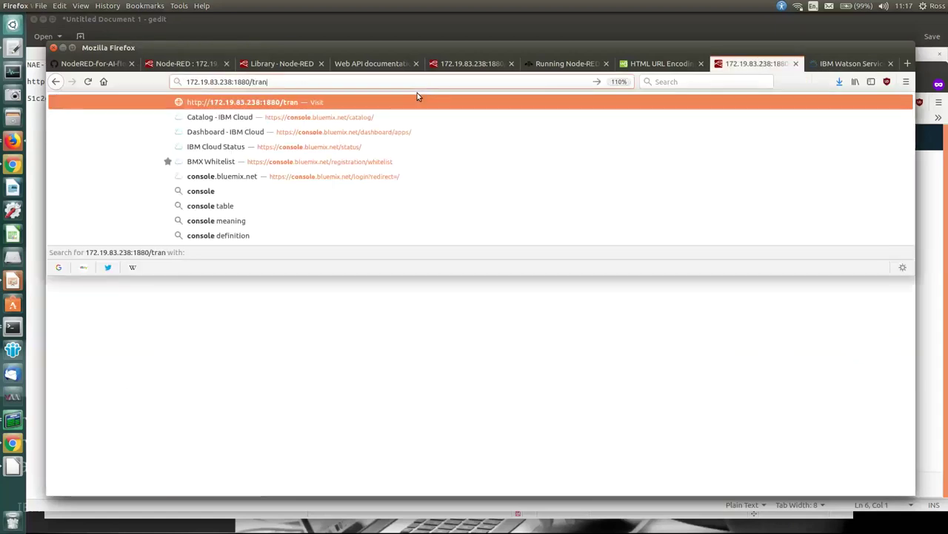
text(slate?)
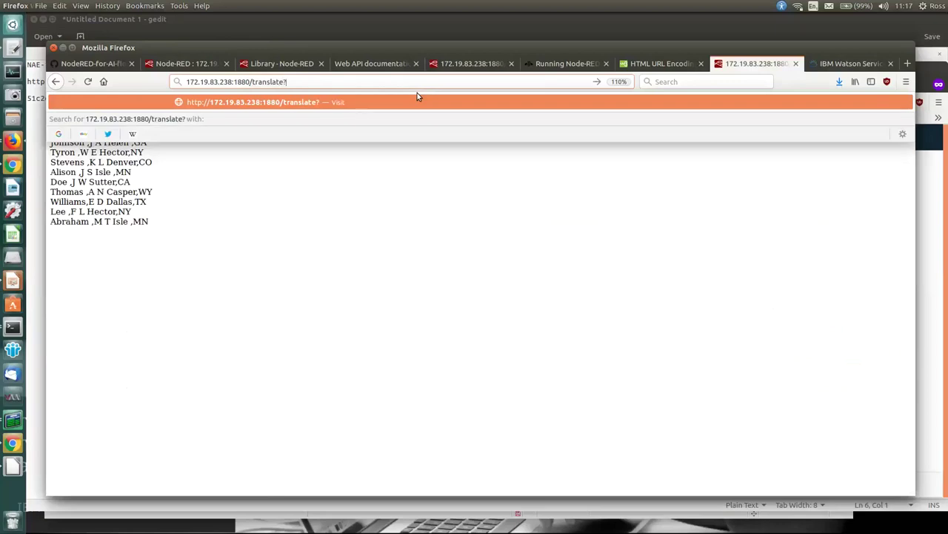
text(text=hello)
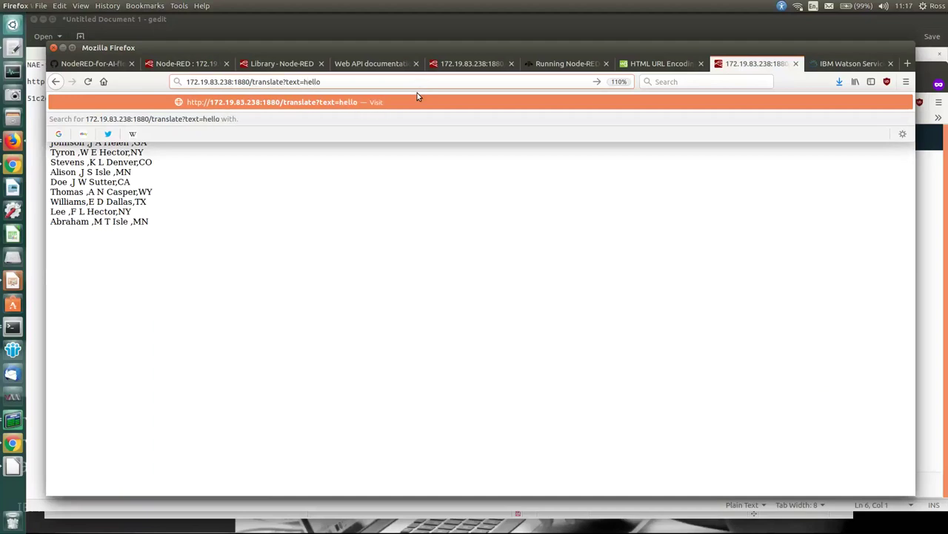
text(%20how%20)
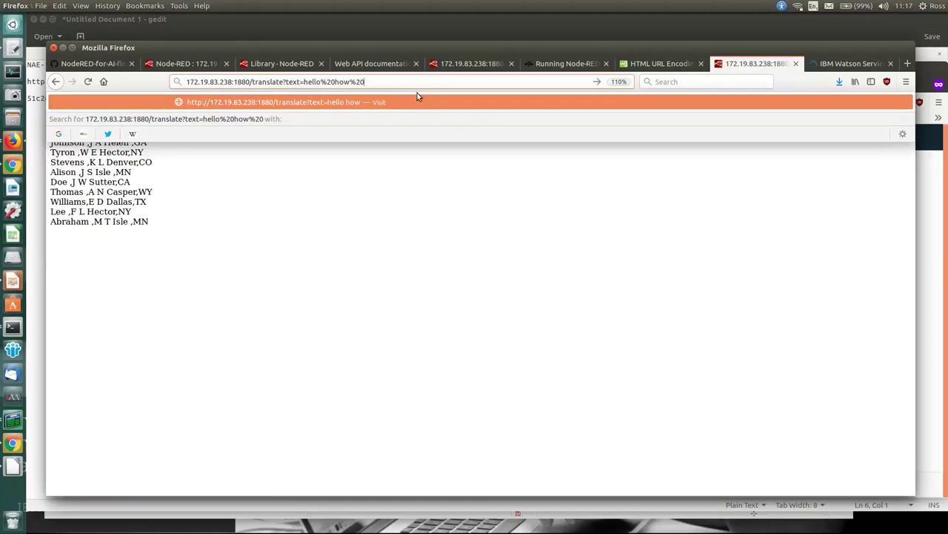
text(are%20you%20today)
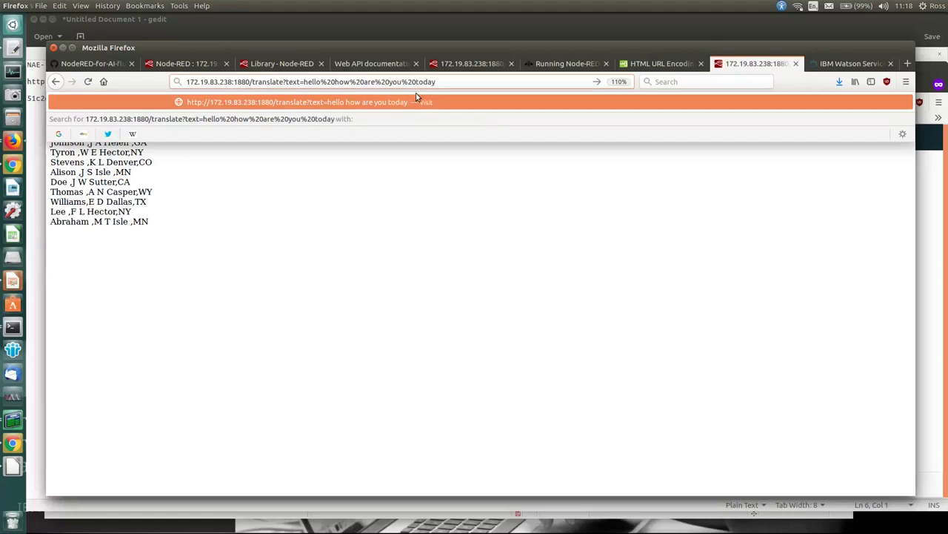
key(Return)
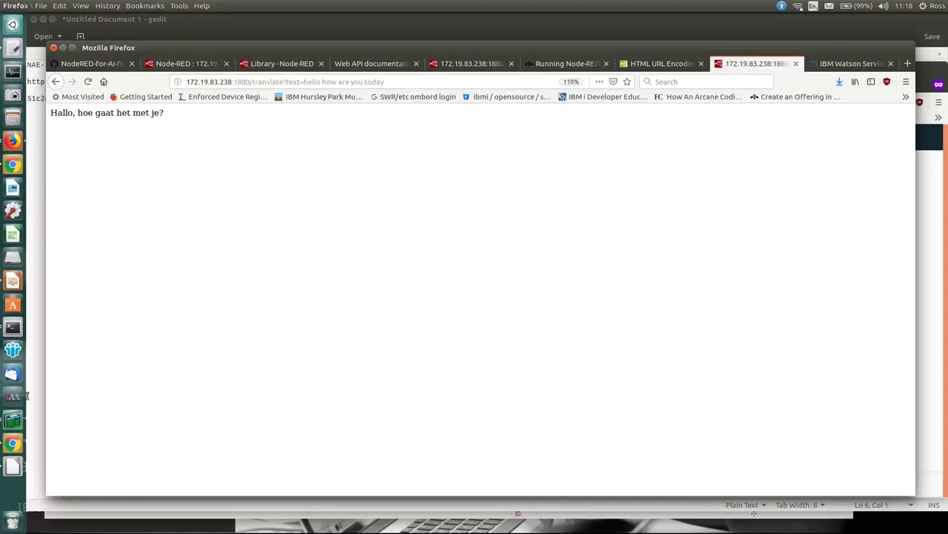
click(14, 422)
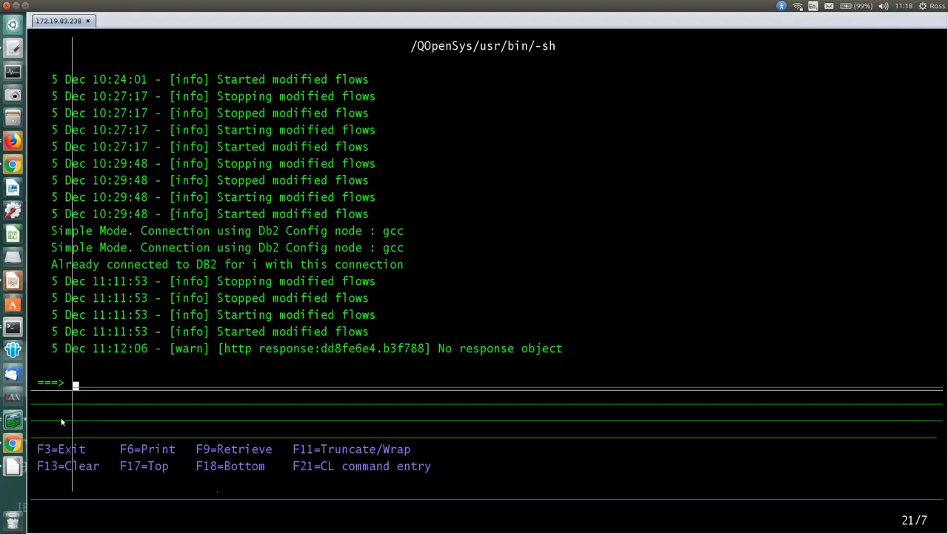
Run WRKMBRPDM and open member HTTPQRY in QGPL/QCLSRC with option 2.
click(14, 421)
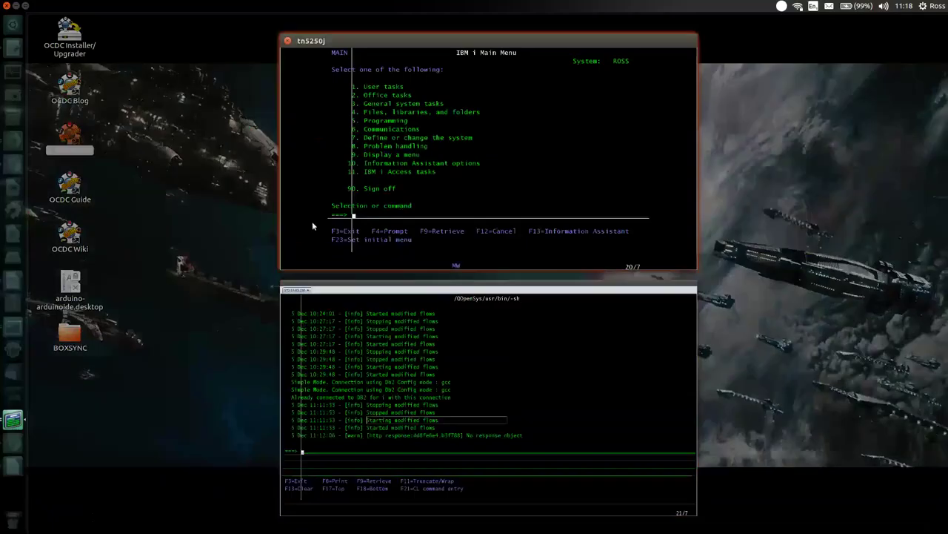
click(312, 221)
text(wrk)
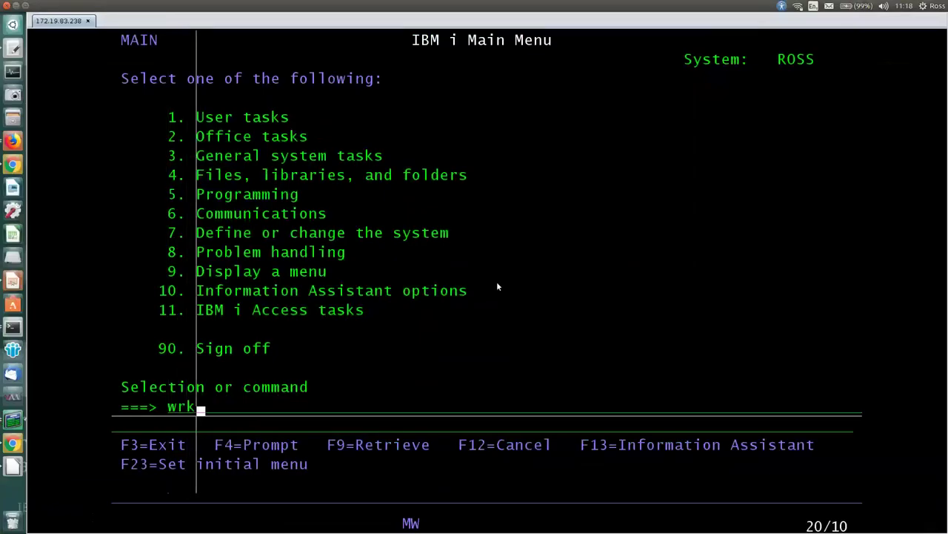
text(mbrpdm)
key(Return)
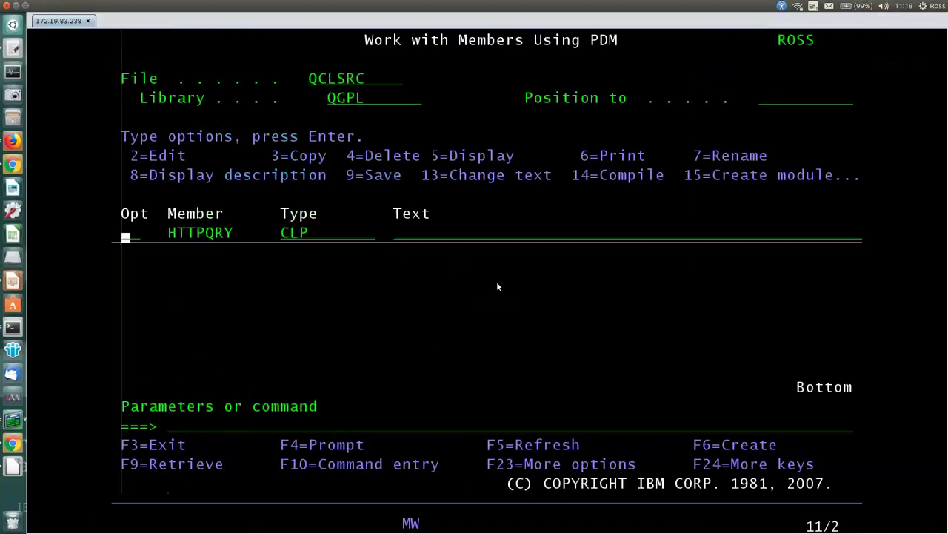
text(2)
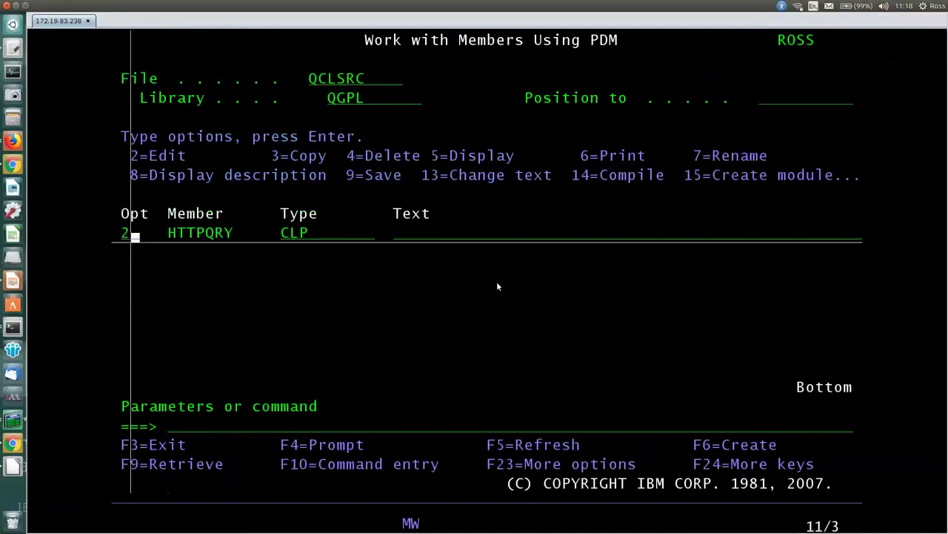
key(Return)
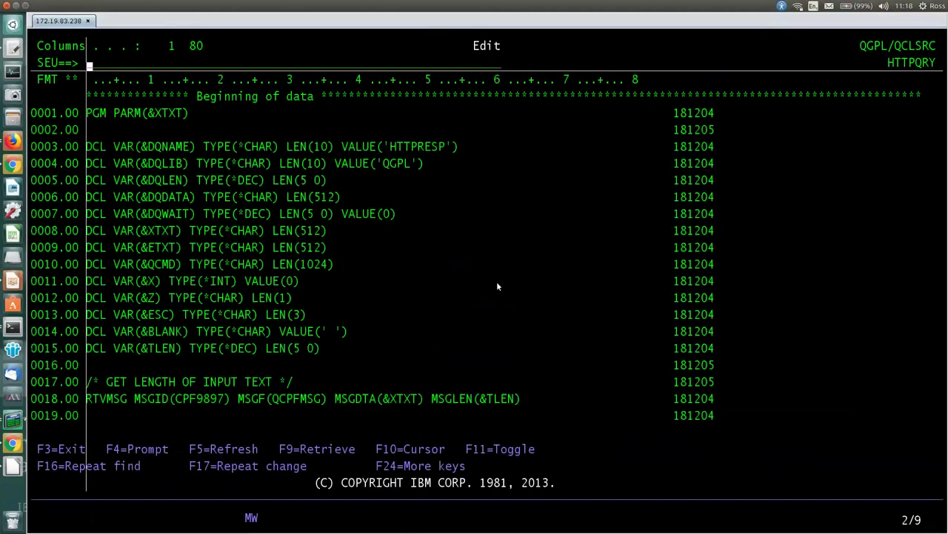
Read through the HTTPQRY variable declarations down to line 0024.
key(Right)
key(Right)
key(Down)
key(Down)
key(Down)
key(Right)
key(Right)
key(Right)
key(Right)
key(Right)
key(Right)
key(Right)
key(Right)
key(Down)
key(Down)
key(Down)
key(Down)
key(Down)
key(Down)
key(Down)
key(Down)
key(Down)
key(Down)
key(Down)
key(Down)
key(Down)
key(Down)
key(Down)
key(Down)
key(Down)
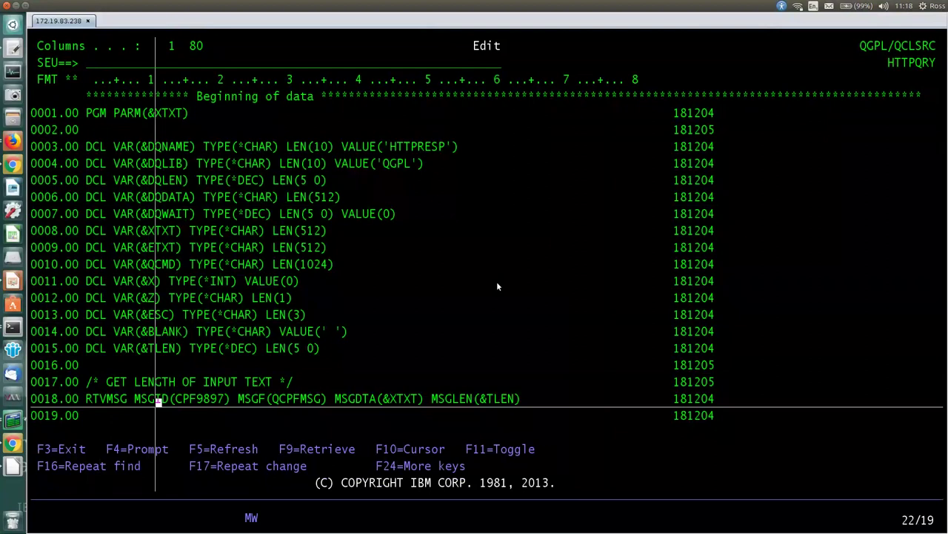
key(Page_Down)
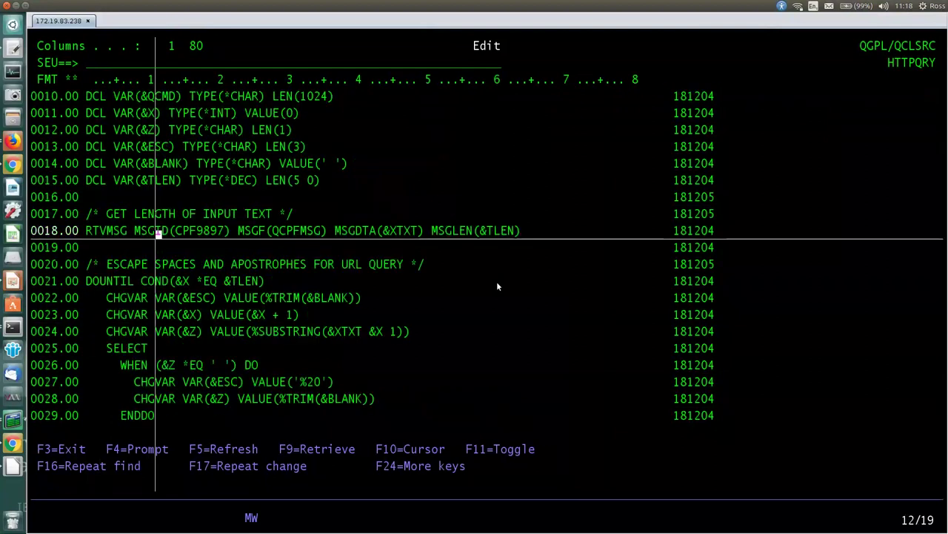
key(Down)
key(Down)
key(Down)
key(Down)
key(Down)
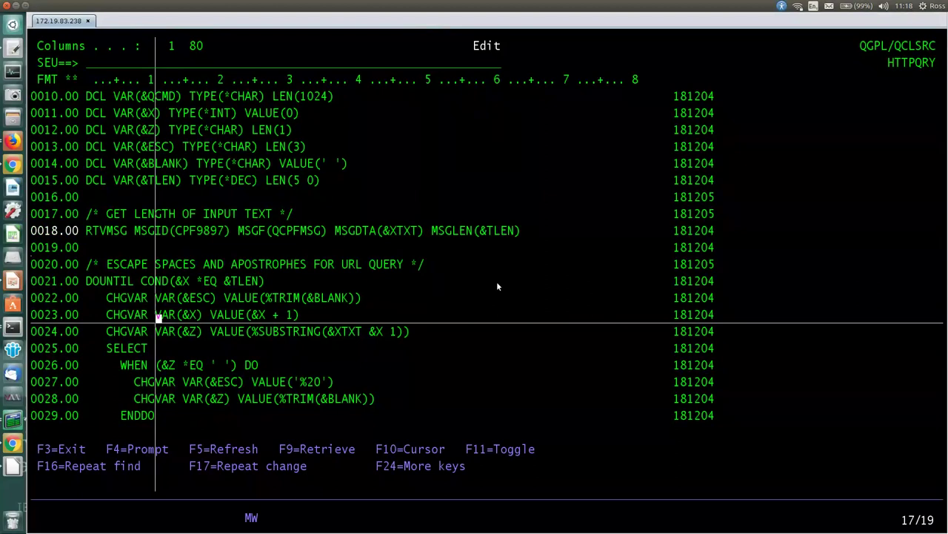
key(Down)
key(Down)
key(Down)
key(Down)
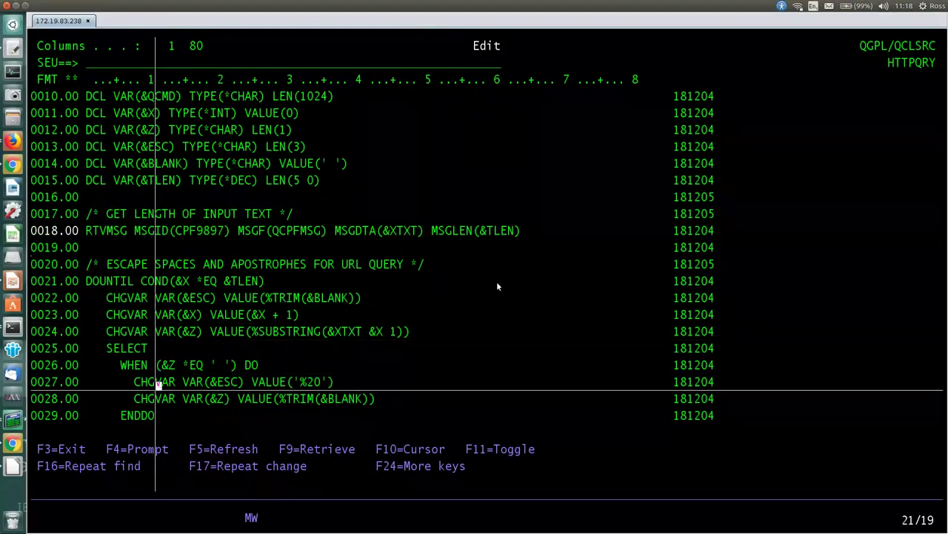
Review the URL-escaping loop, including the apostrophe check on line 0030, to line 0032.
key(Right)
key(Right)
key(Right)
key(Right)
key(Right)
key(Right)
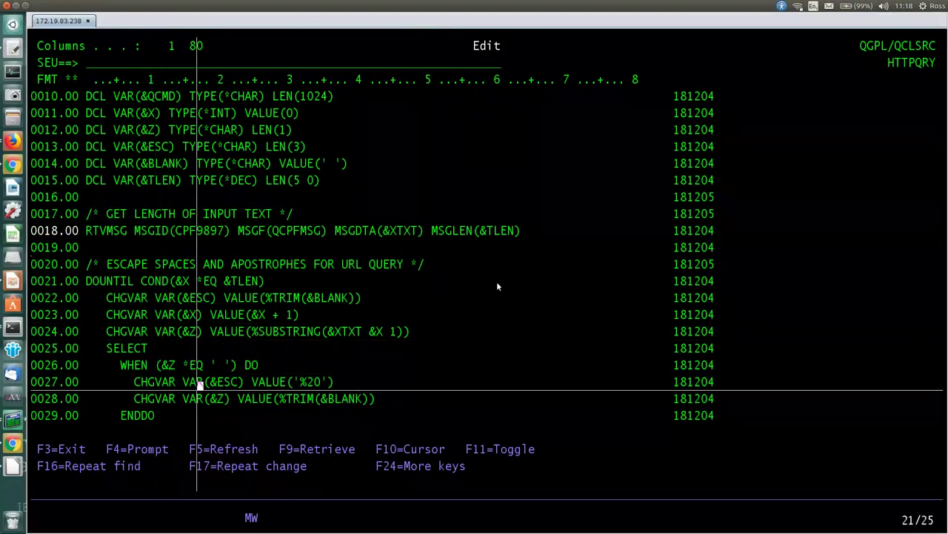
key(Page_Down)
key(Down)
key(Down)
key(Down)
key(Right)
key(Right)
key(Right)
key(Down)
key(Down)
key(Up)
key(Up)
key(Up)
key(Up)
key(Up)
key(Up)
key(Up)
key(Up)
key(Up)
key(Up)
key(Up)
key(Up)
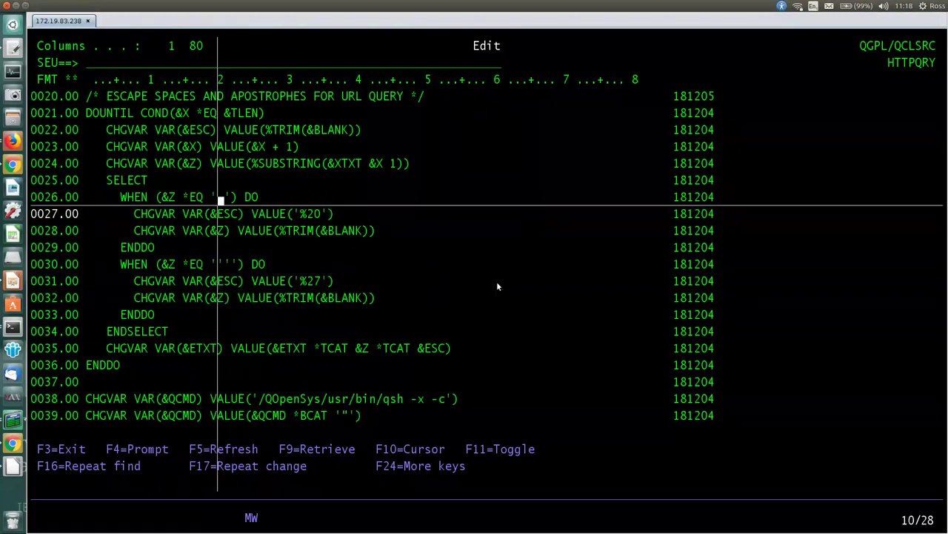
key(Down)
key(Down)
key(Down)
key(Down)
key(Down)
key(Down)
key(Down)
key(Down)
key(Down)
key(Down)
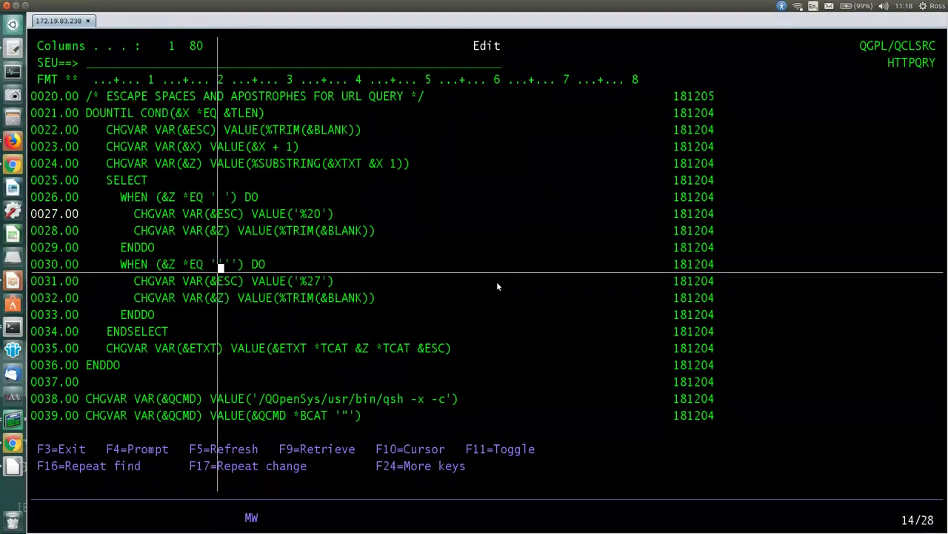
key(Down)
key(Down)
key(Down)
key(Down)
key(Down)
key(Down)
key(Down)
key(Down)
key(Down)
Review the curl lines around 0040 with the translate URL, text= line and data queue name.
key(Page_Down)
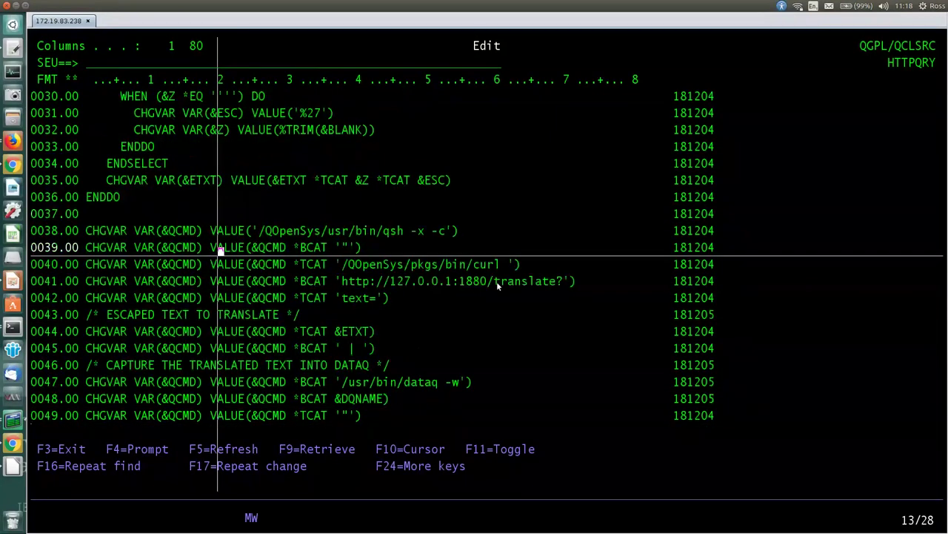
key(Down)
key(Down)
key(Up)
key(Down)
key(Right)
key(Up)
key(Right)
key(Right)
key(Right)
key(Right)
key(Right)
key(Right)
key(Right)
key(Right)
key(Right)
key(Right)
key(Right)
key(Right)
key(Right)
key(Right)
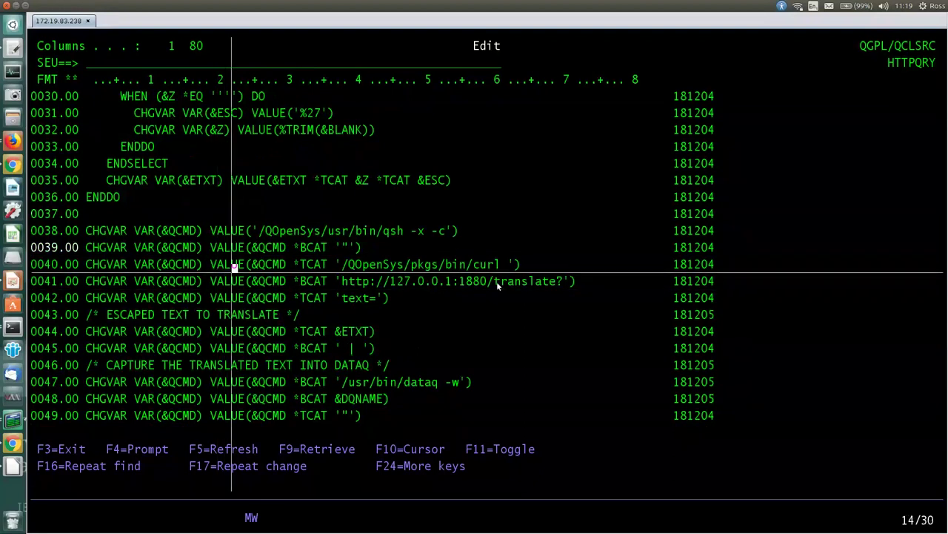
key(Down)
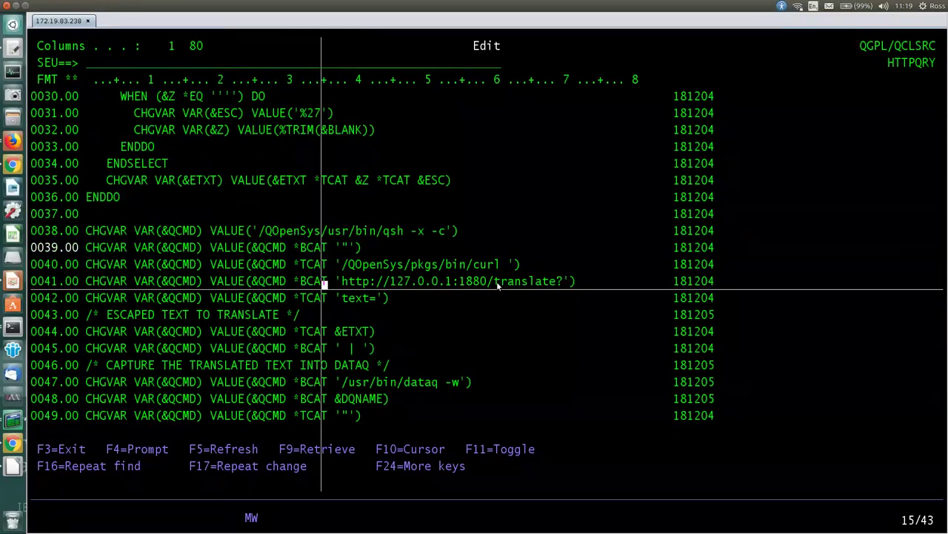
key(Down)
key(Left)
key(Left)
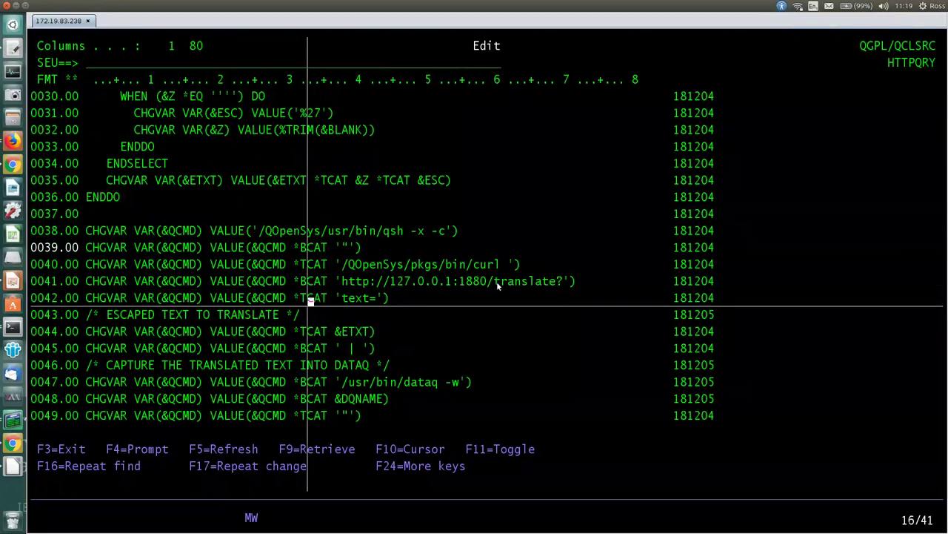
key(Down)
key(Down)
key(Down)
key(Down)
key(Down)
key(Down)
key(Up)
key(Down)
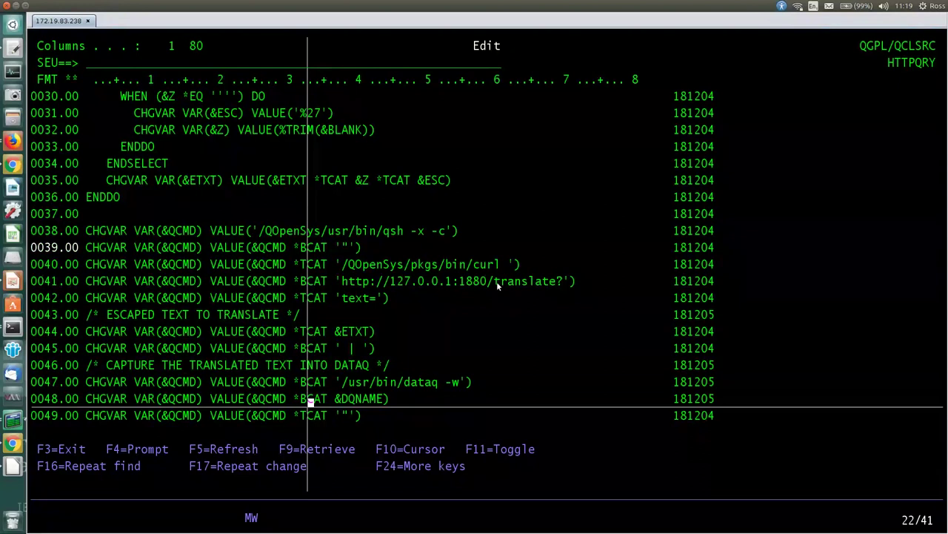
Review the data queue check, QSH output setting and QRCVDTAQ call at the program's end.
key(Page_Down)
key(Down)
key(Down)
key(Down)
key(Down)
key(Down)
key(Down)
key(Down)
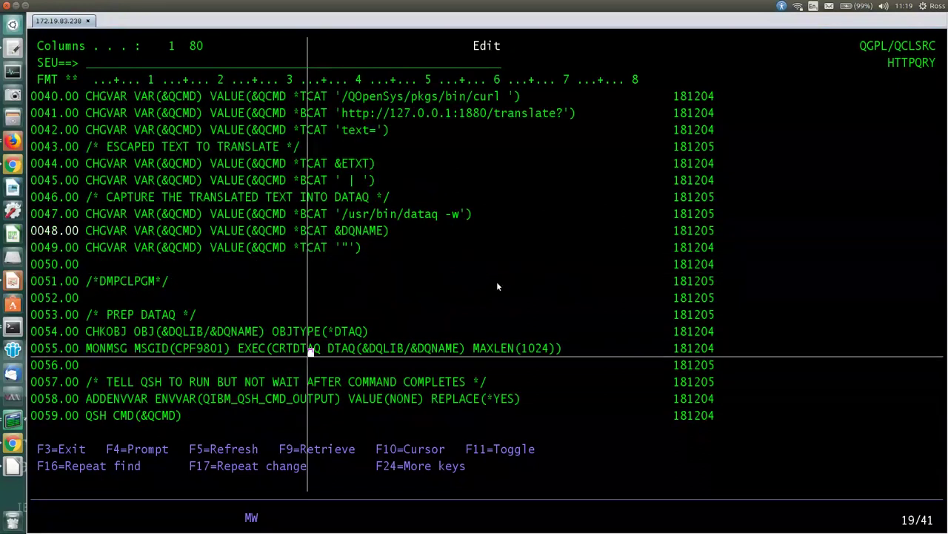
key(Up)
key(Down)
key(Down)
key(Down)
key(Down)
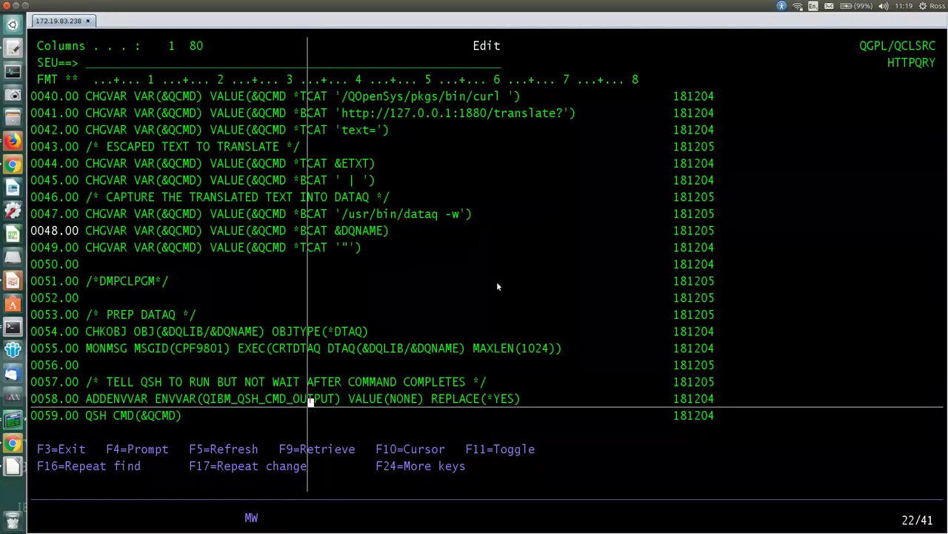
key(Page_Down)
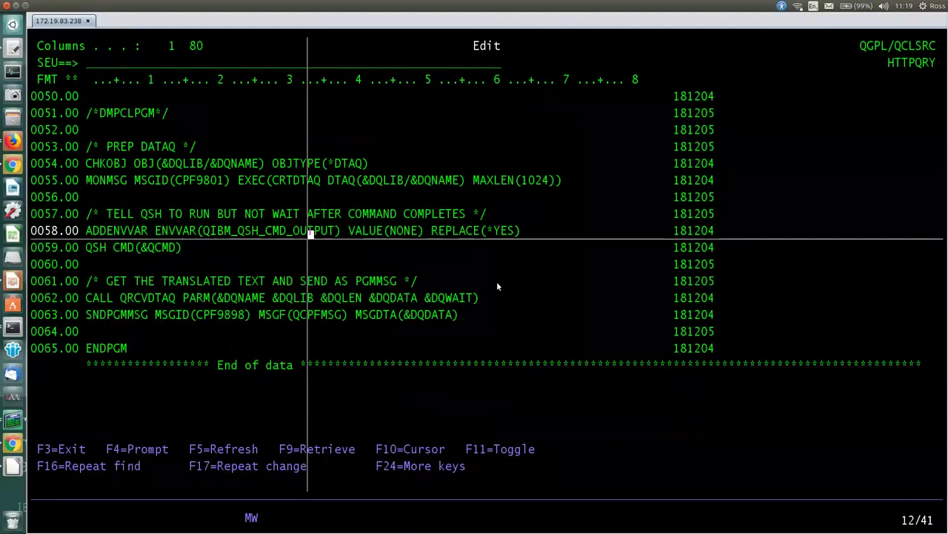
key(Down)
key(Down)
key(Down)
key(Down)
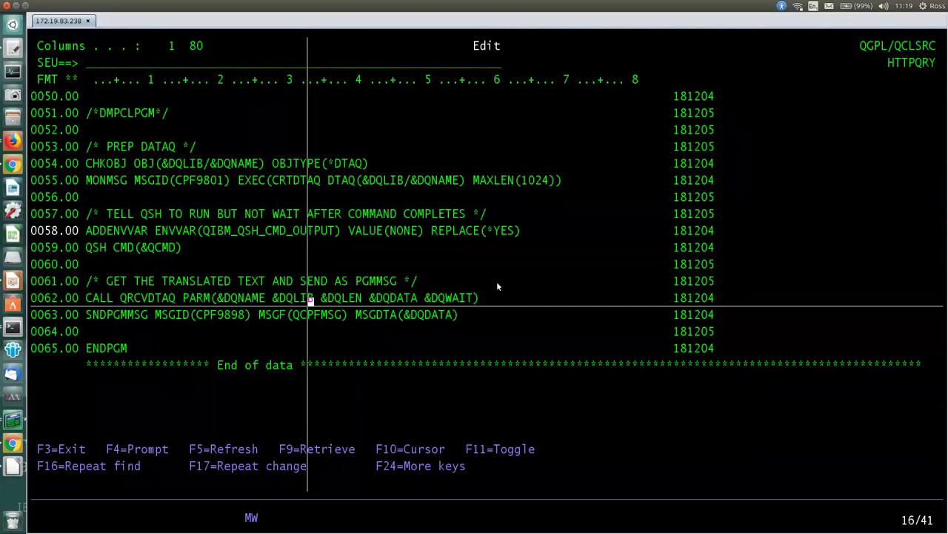
key(Down)
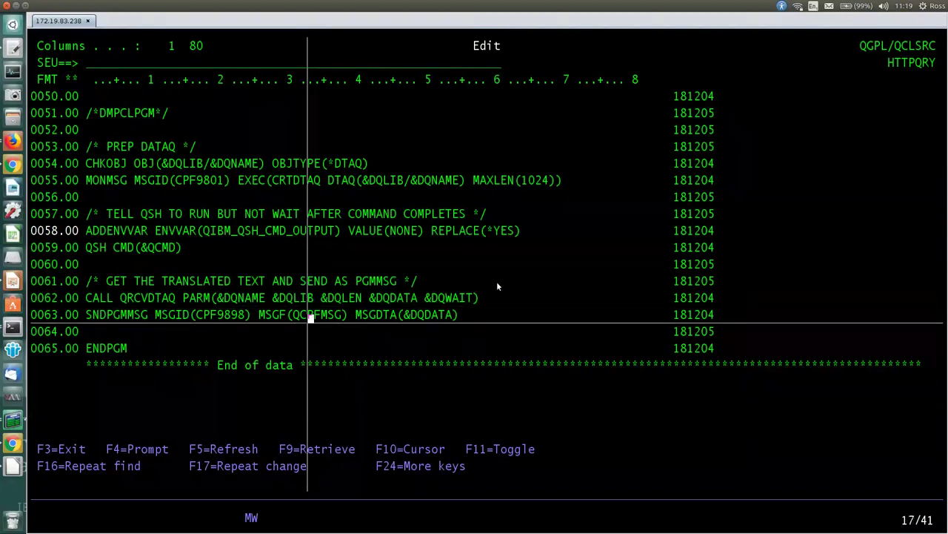
Exit SEU without changing HTTPQRY, return to the Main Menu, and start the call httpqry command.
key(F3)
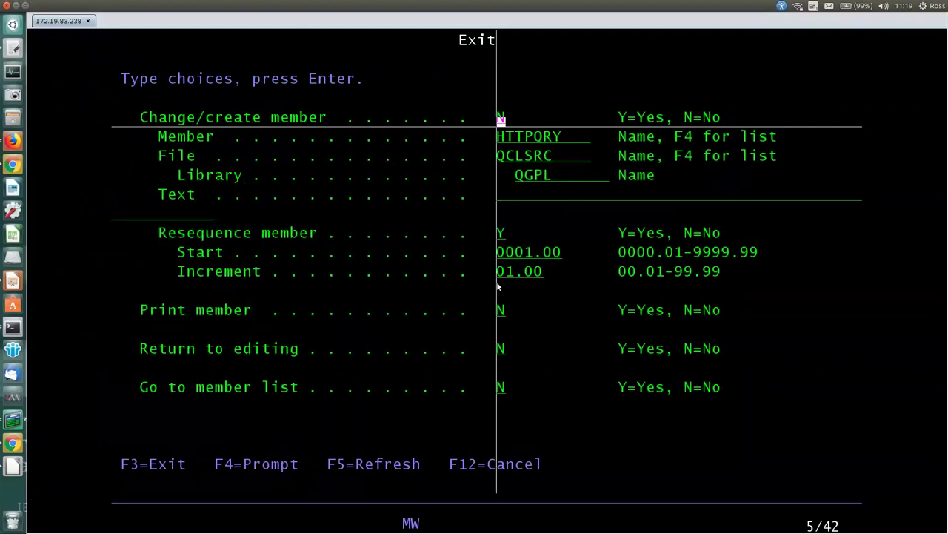
key(Return)
key(F3)
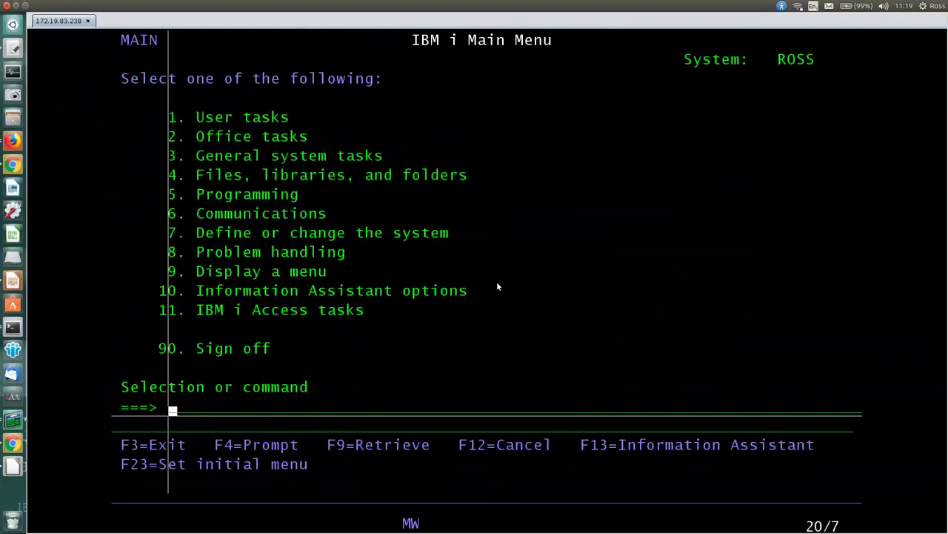
text(call )
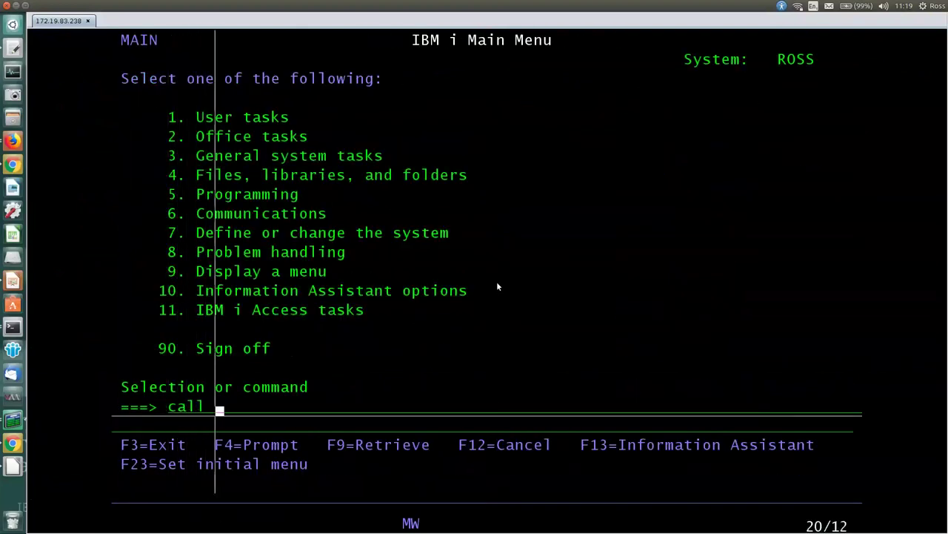
text(httpqry )
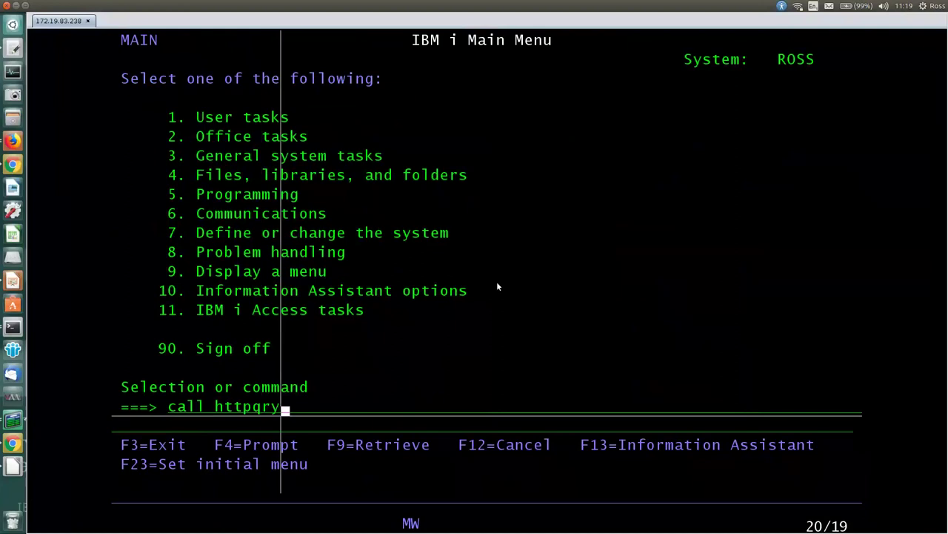
text(parm()
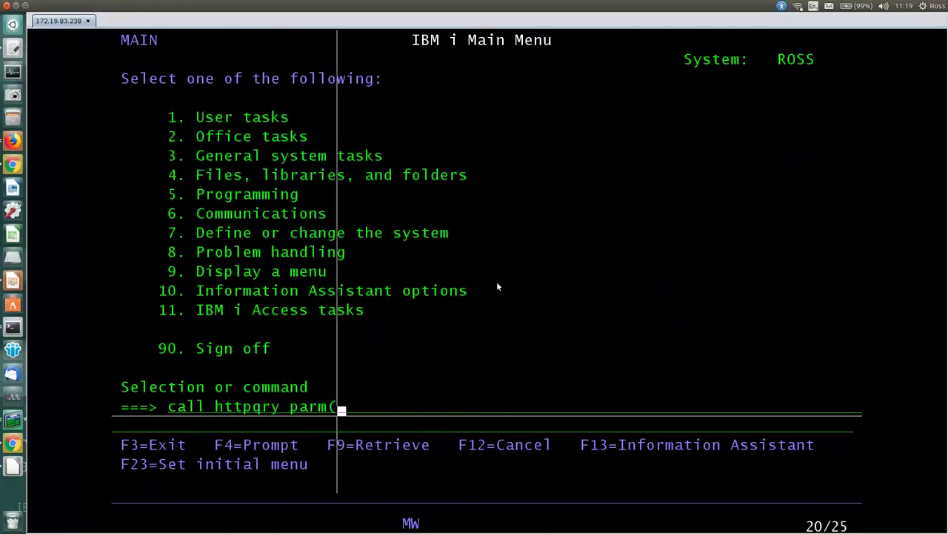
text(')
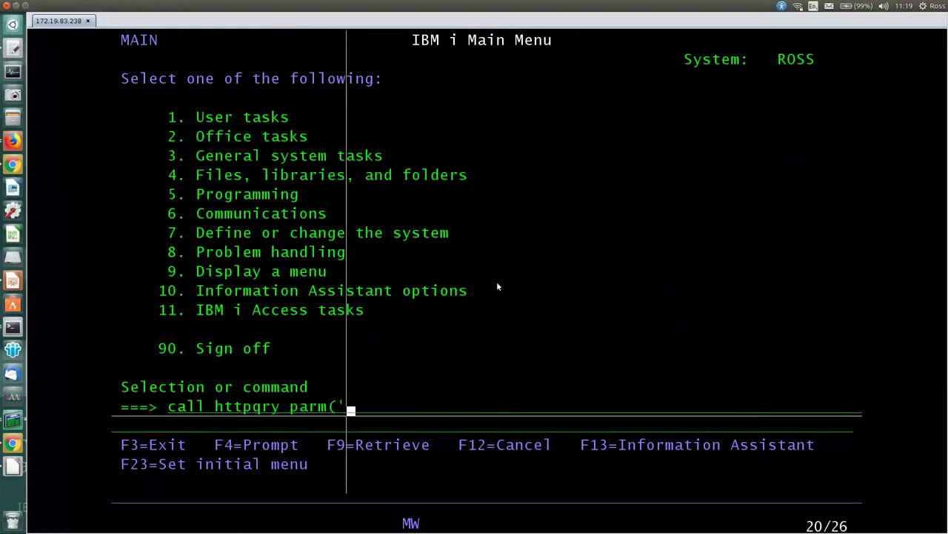
text(hello )
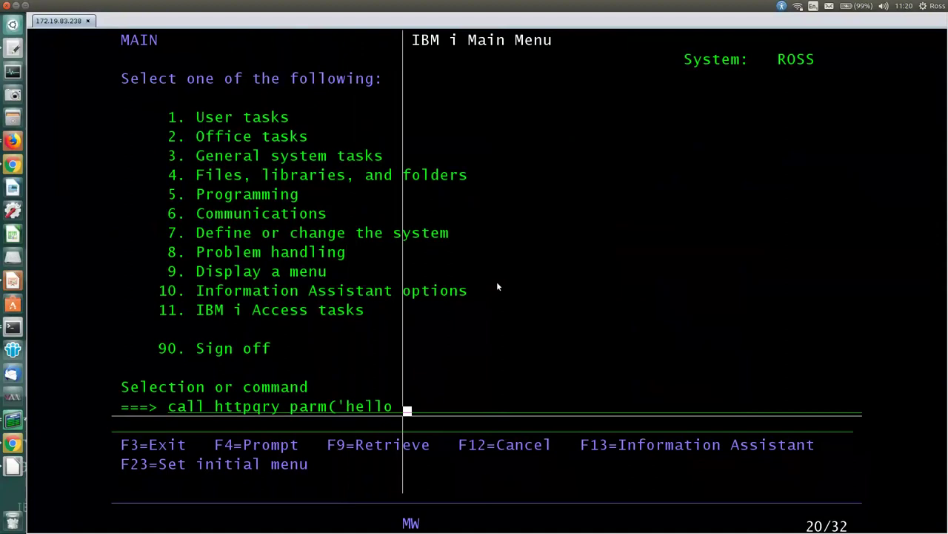
text(ebve)
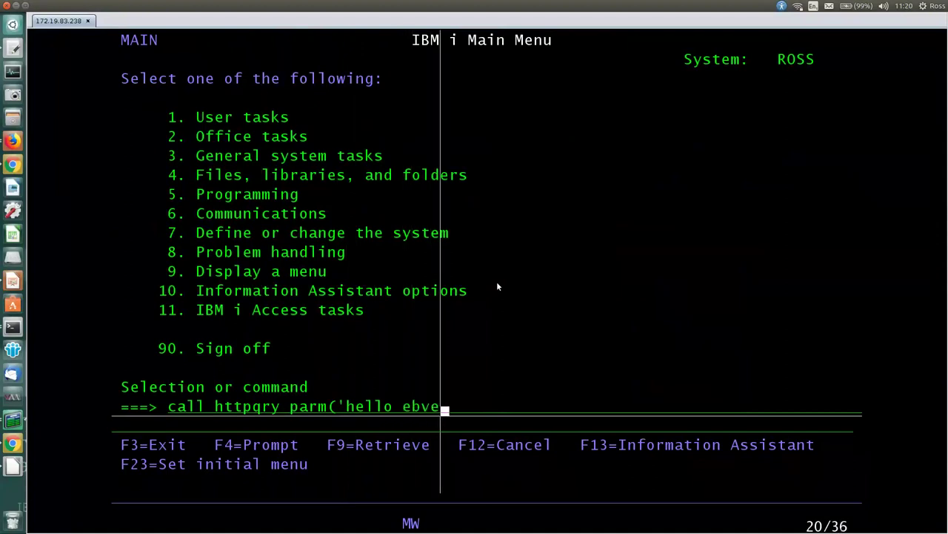
Fix the typo and run call httpqry parm('hello everybody it looks like it might rain today').
key(BackSpace)
key(BackSpace)
key(BackSpace)
text(verybi)
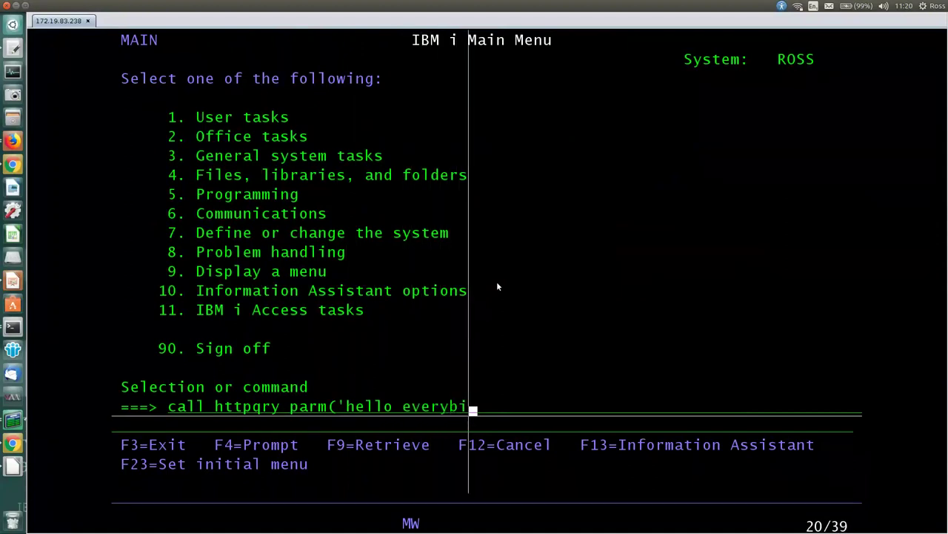
key(BackSpace)
text(ody)
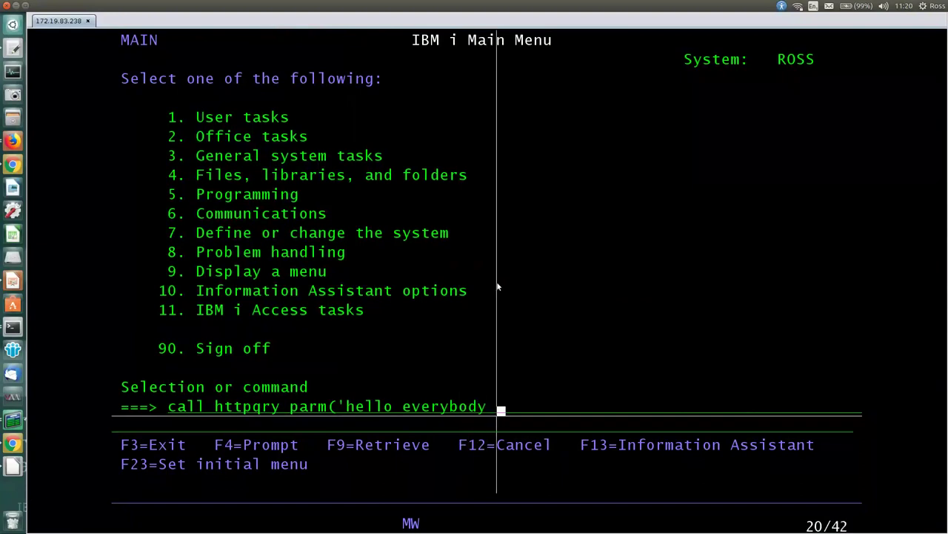
text( it looks lik)
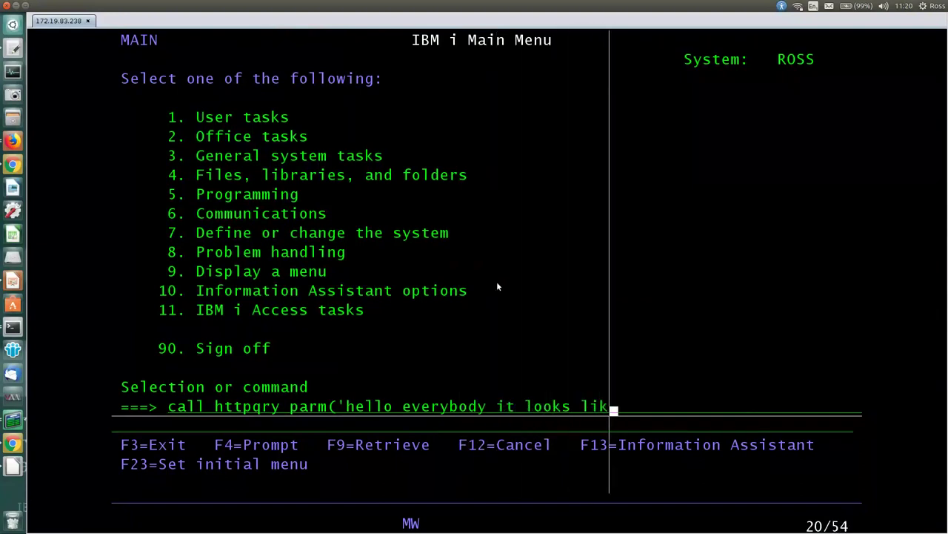
text(e it might r)
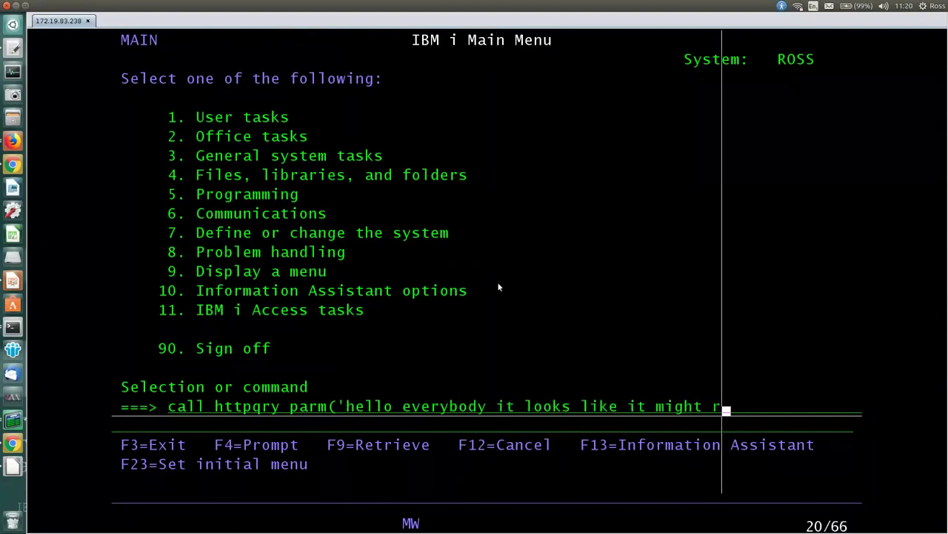
text(ain today)
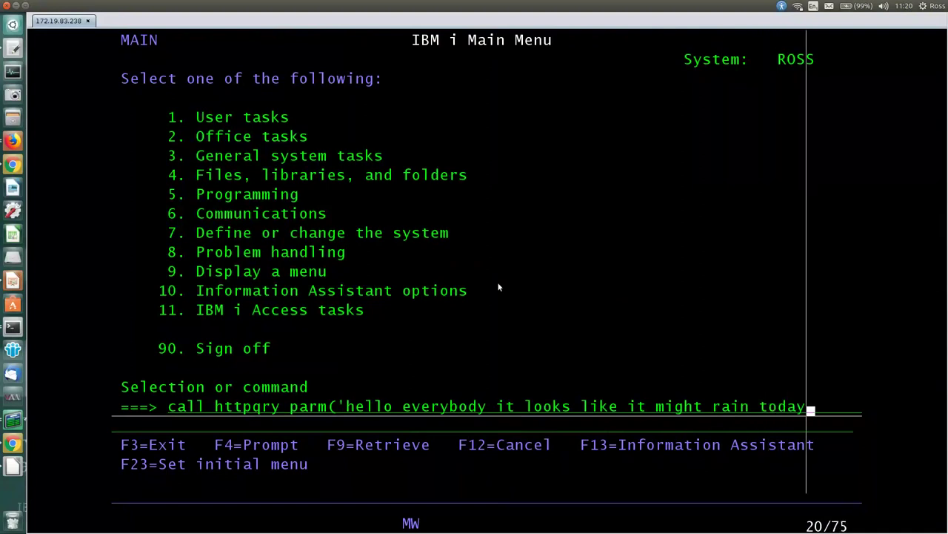
text('))
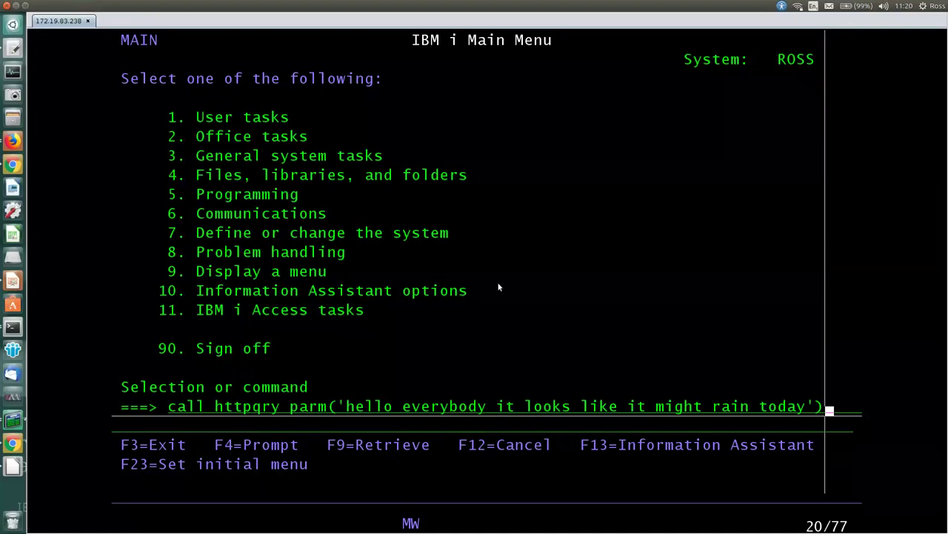
key(Return)
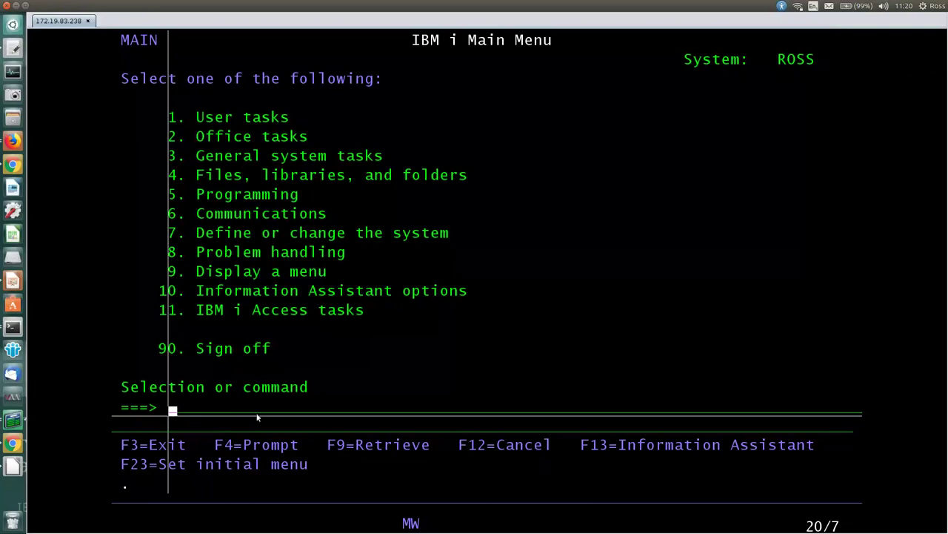
text(d)
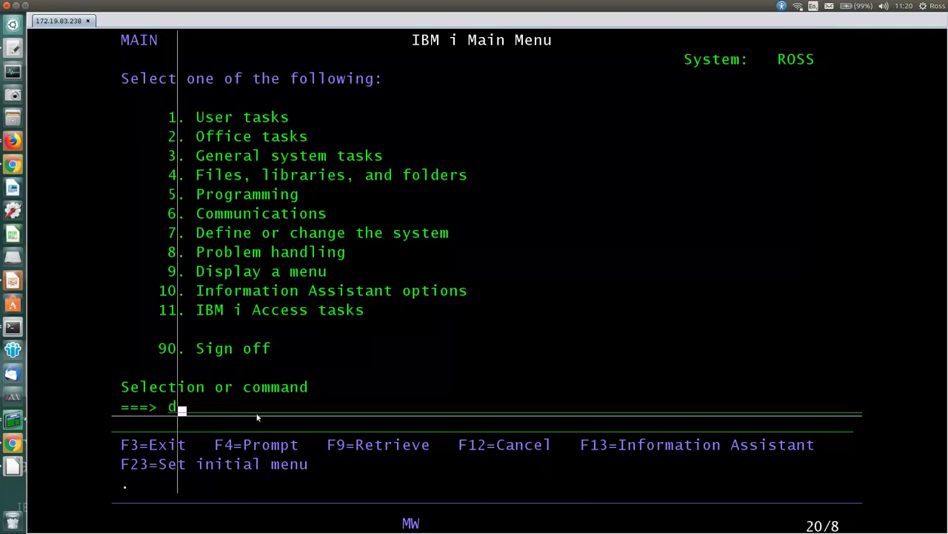
text(sp)
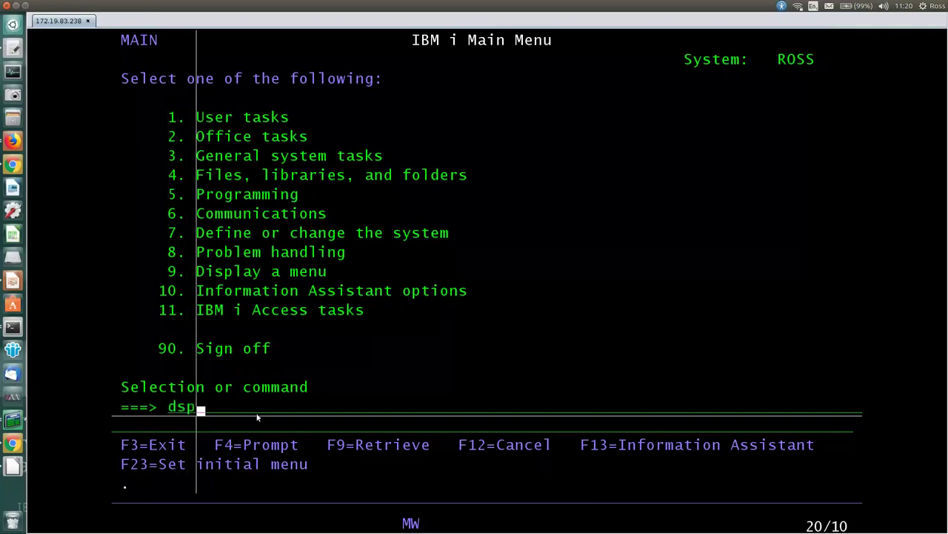
text(p)
text(joblog)
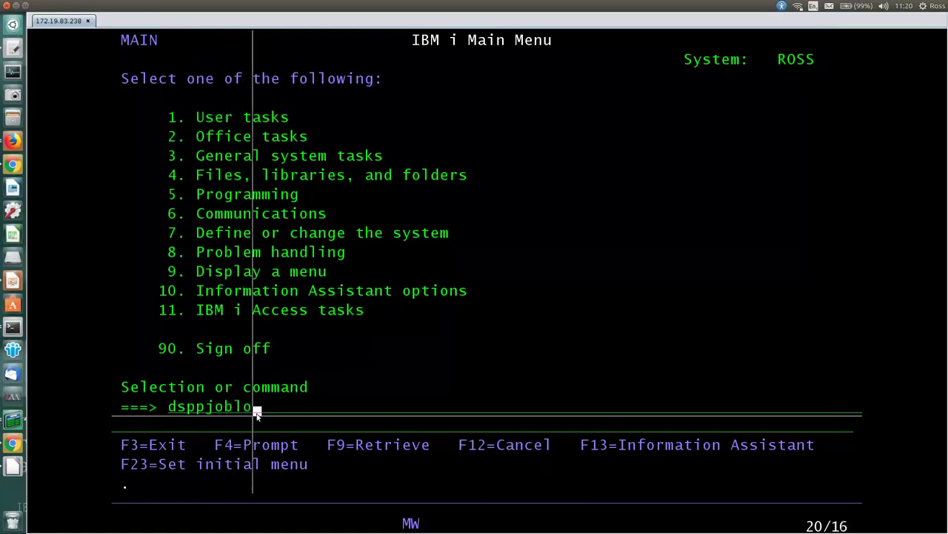
key(Left)
key(Left)
key(Left)
key(Left)
key(Left)
key(Left)
key(Left)
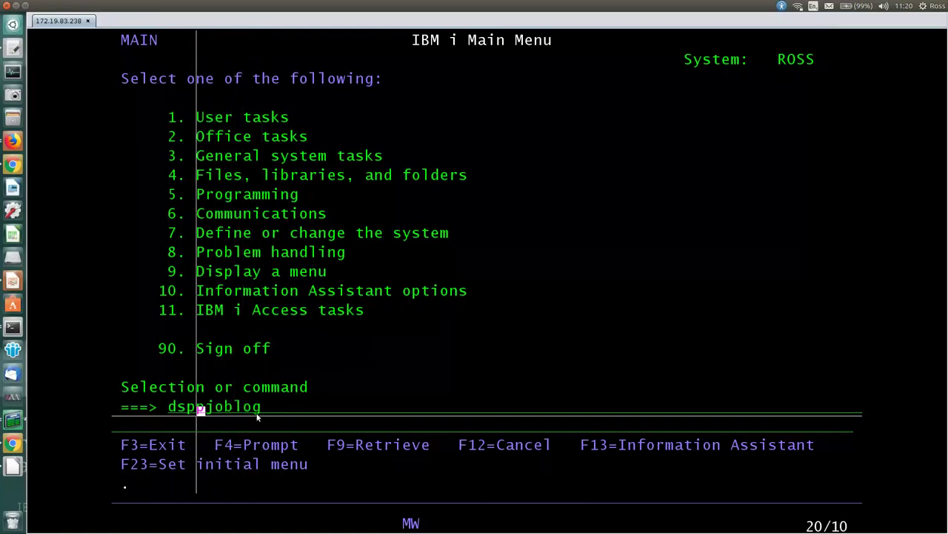
key(BackSpace)
key(Return)
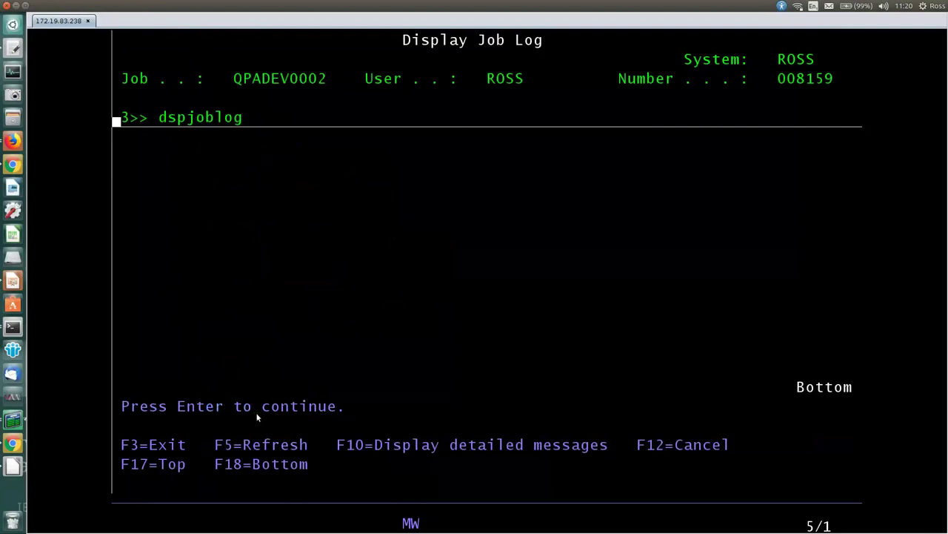
key(F10)
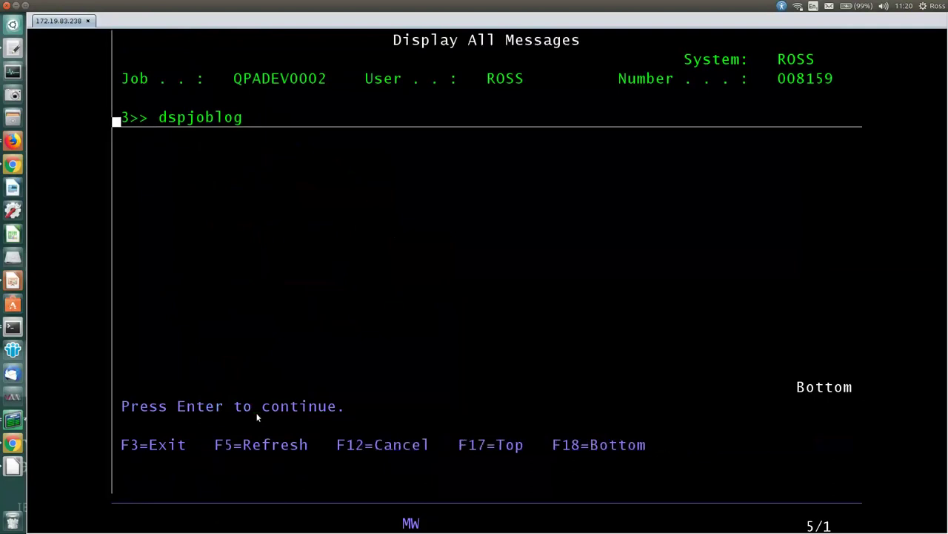
key(Page_Up)
key(Down)
key(Down)
key(Down)
key(Down)
key(Down)
key(Down)
key(Down)
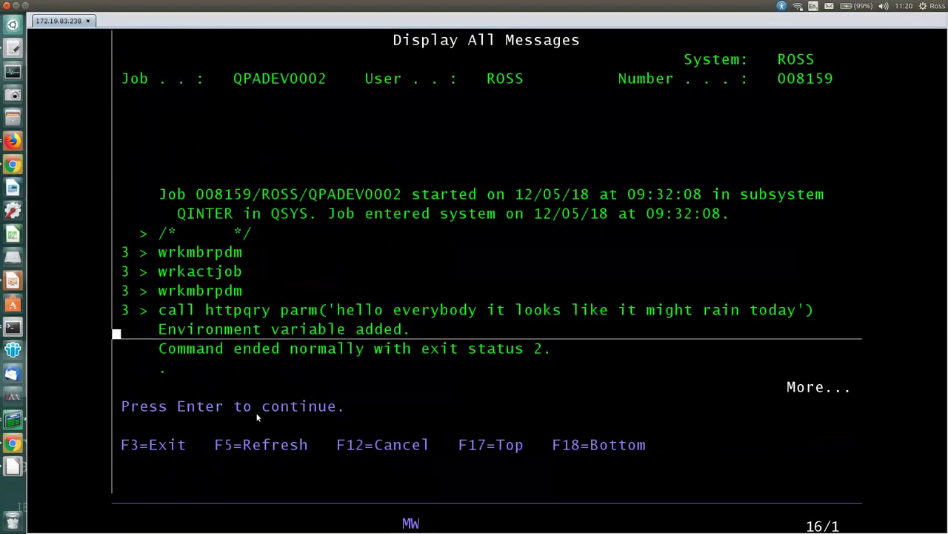
key(Down)
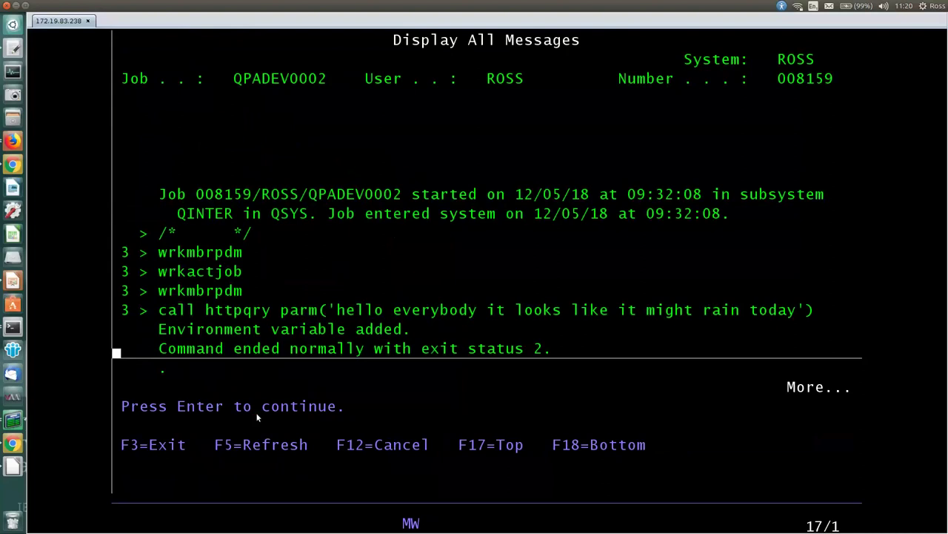
key(Down)
key(Down)
key(Return)
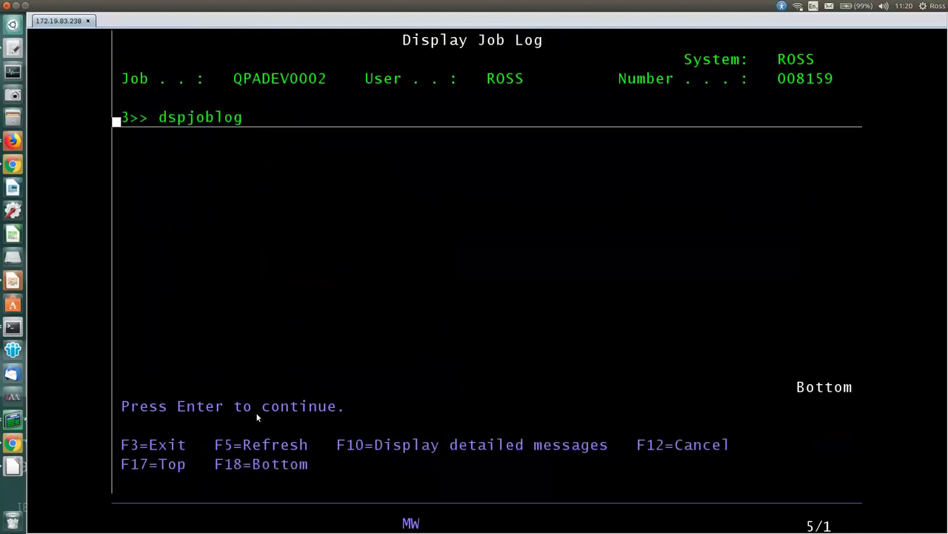
key(Return)
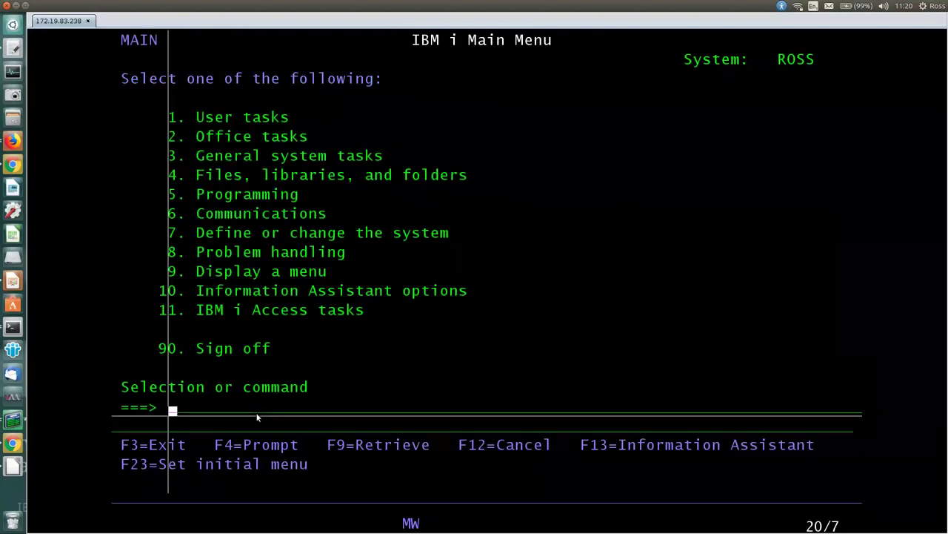
Open HTTPQRY via WRKMBRPDM, uncomment DMPCLPGM on line 0051, and save the member.
text(wrkmbrpdm)
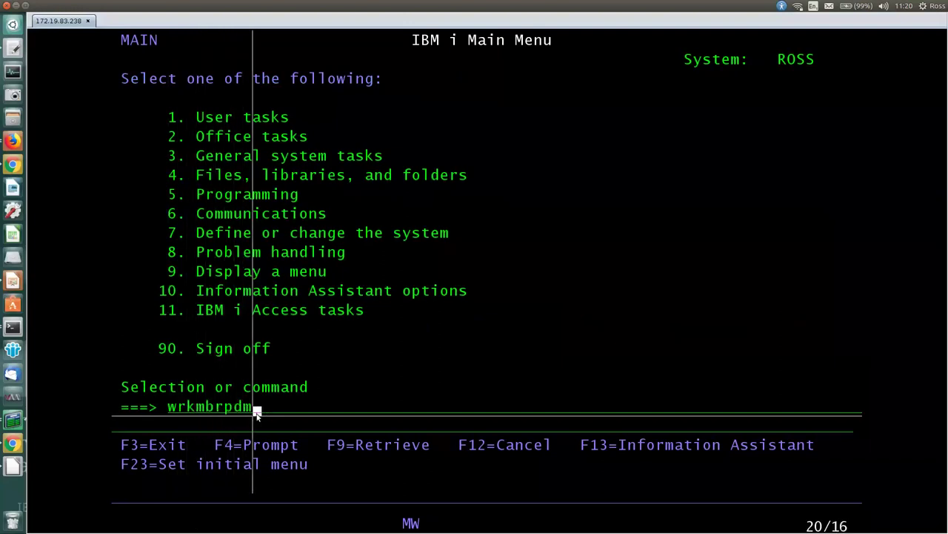
key(Return)
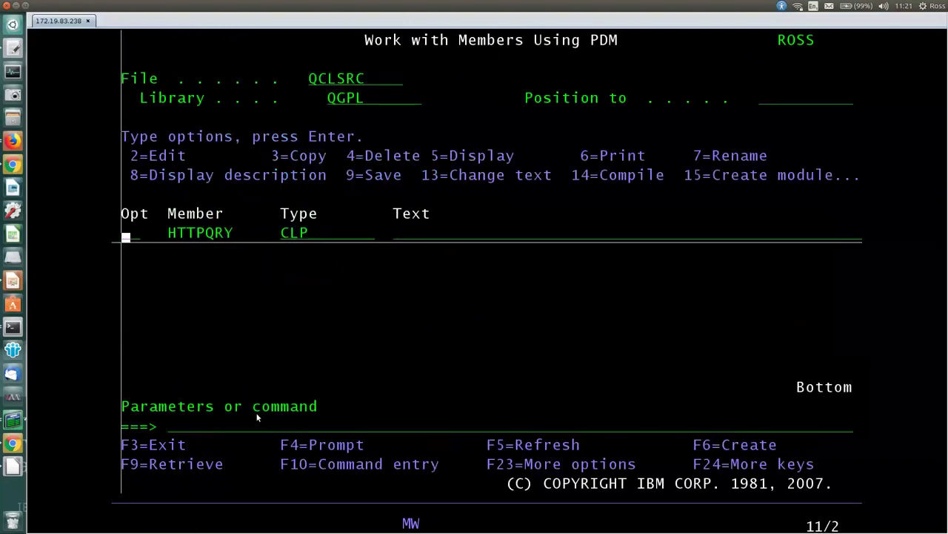
text(2)
key(Return)
scroll(257, 417, down, 5)
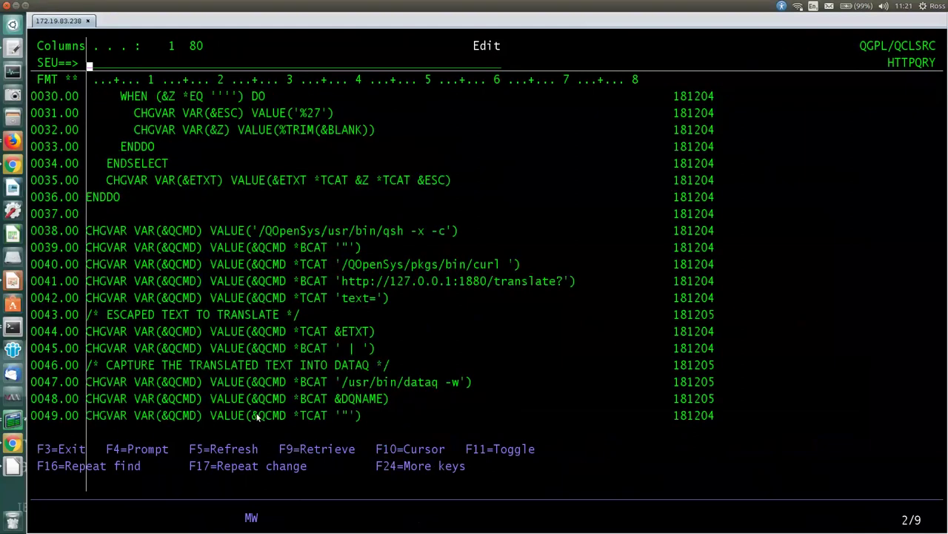
scroll(257, 418, down, 3)
key(Down)
key(Down)
key(Down)
key(Down)
key(Down)
key(Down)
key(Down)
key(Down)
key(Down)
key(Down)
key(Down)
key(Down)
key(Down)
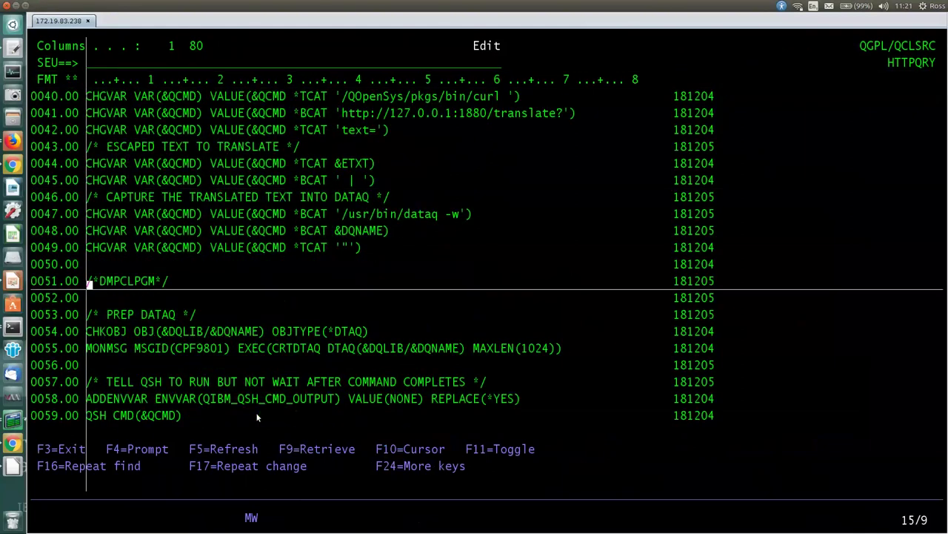
key(Right)
key(Right)
key(Right)
key(Right)
key(Right)
key(Right)
key(Right)
key(Right)
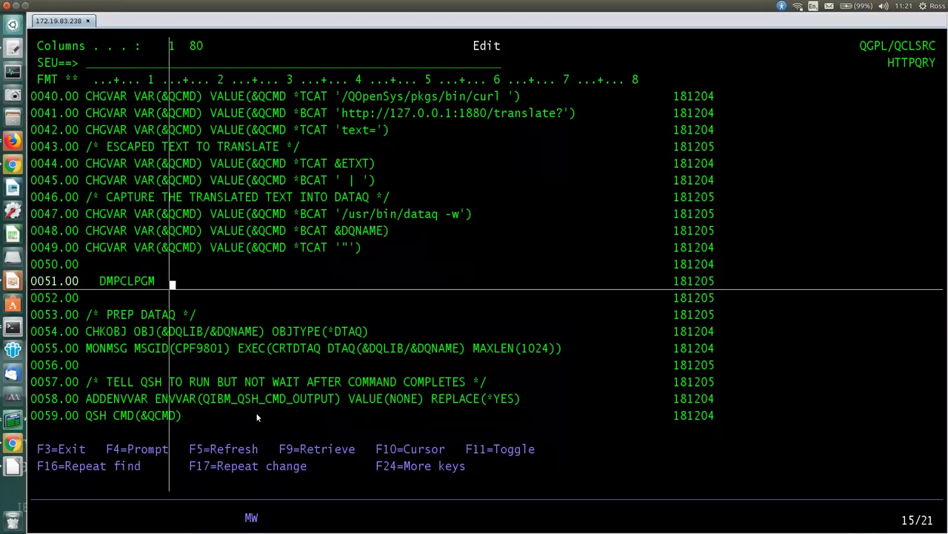
key(F3)
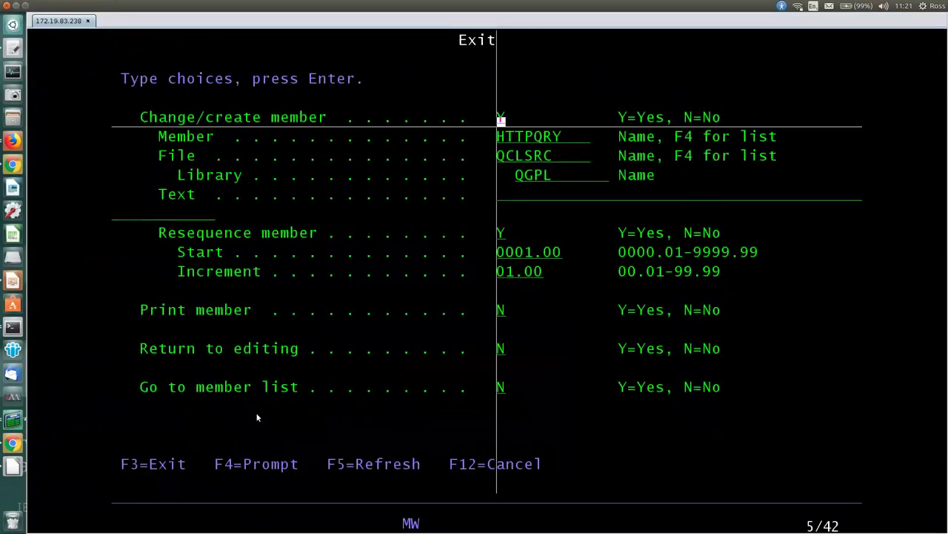
key(Return)
Recompile HTTPQRY with option 14 and return to the Main Menu.
text(14)
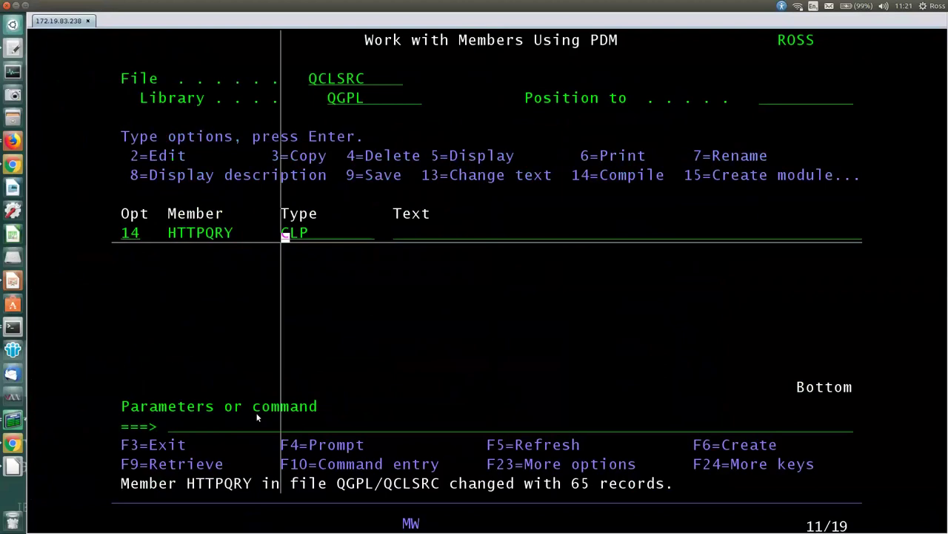
key(Return)
key(Return)
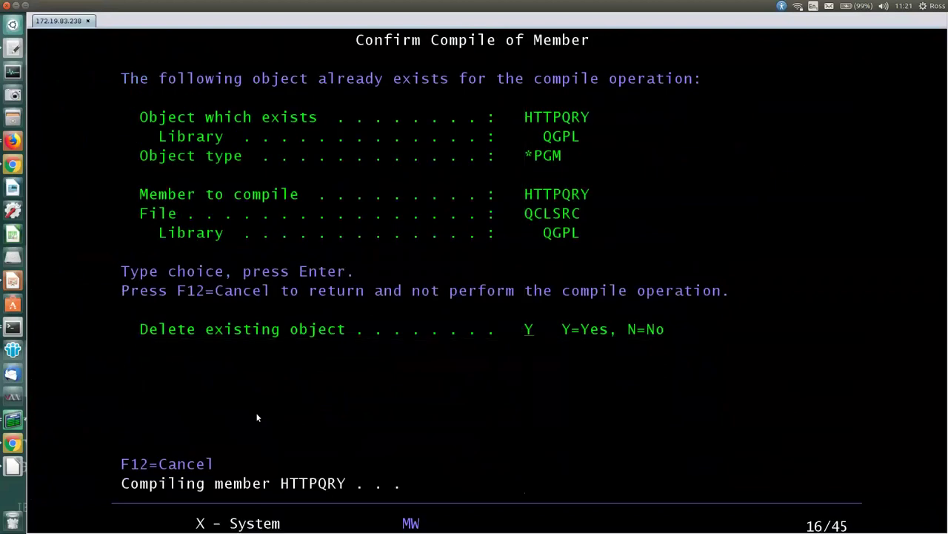
key(F3)
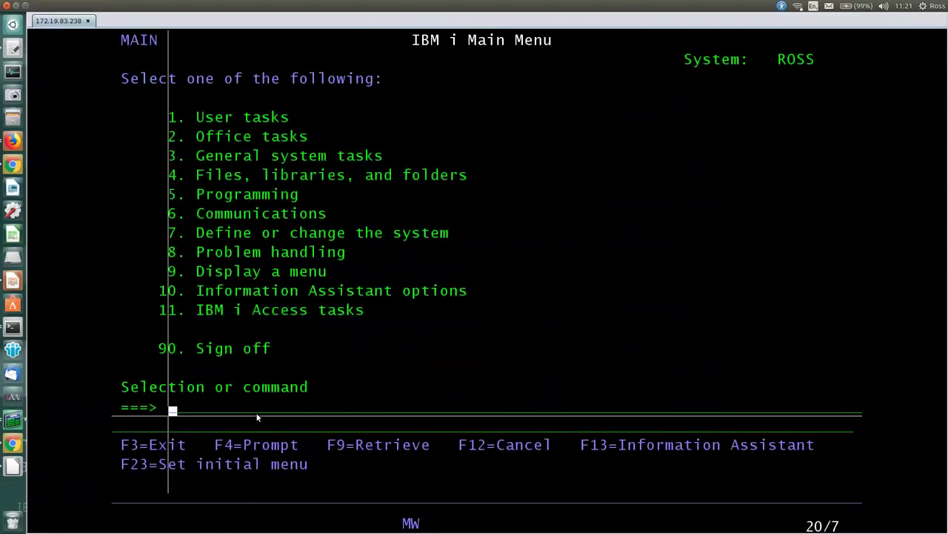
key(F9)
key(F9)
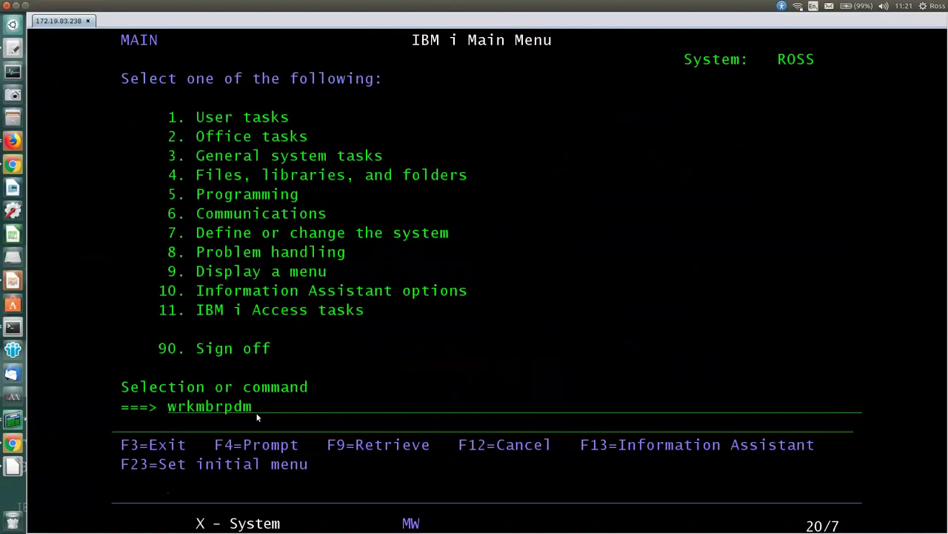
key(F9)
key(Return)
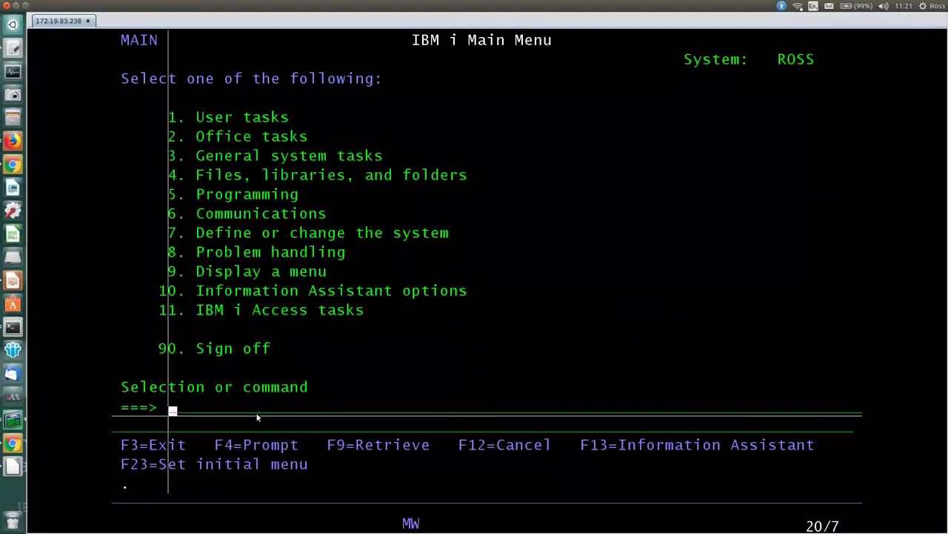
text(w)
key(BackSpace)
text(wrksplf)
key(Return)
key(Page_Down)
key(Page_Down)
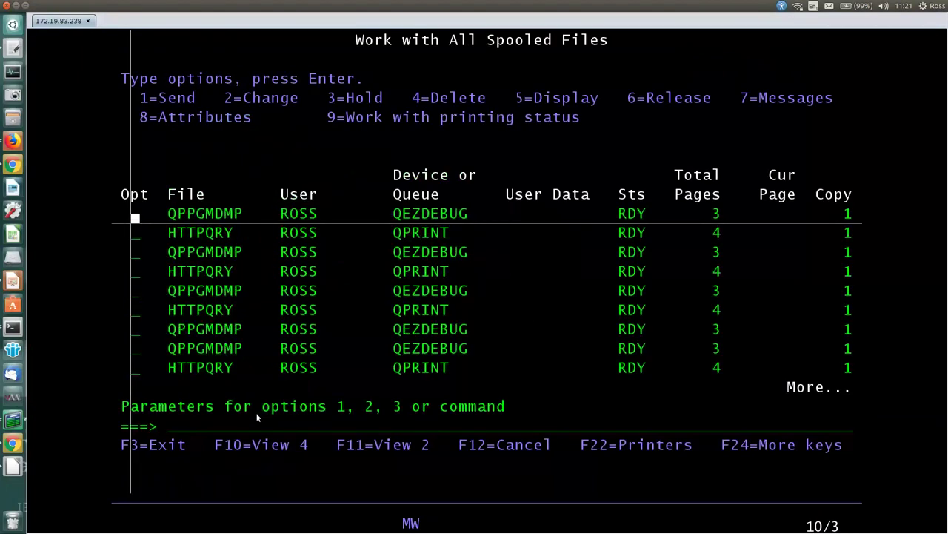
key(Down)
key(Down)
key(Down)
key(Down)
key(Down)
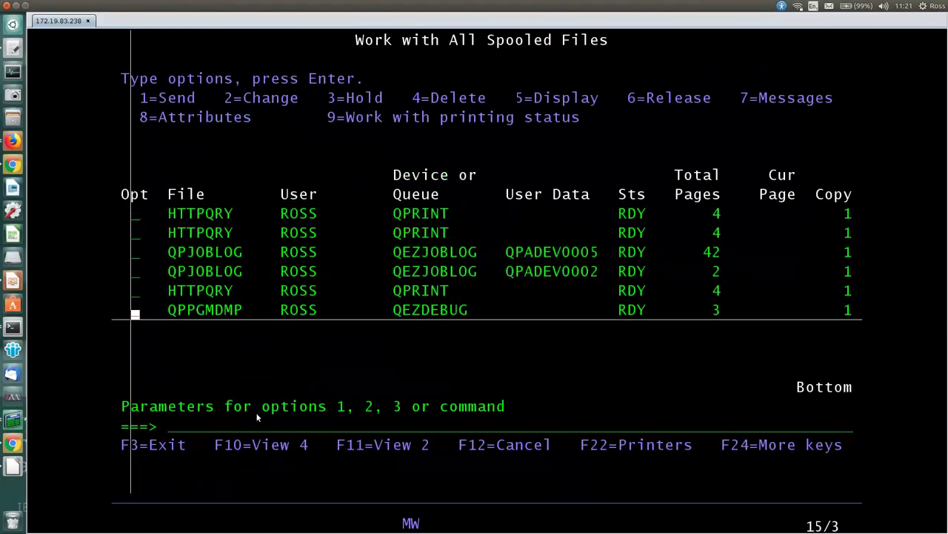
text(3)
key(Up)
key(Up)
key(Up)
key(Up)
key(Up)
key(Up)
key(Up)
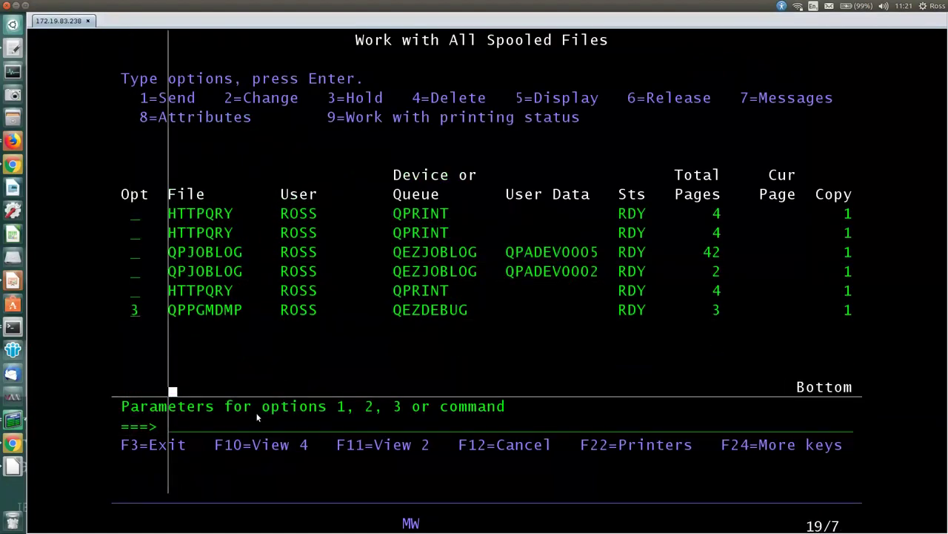
key(Tab)
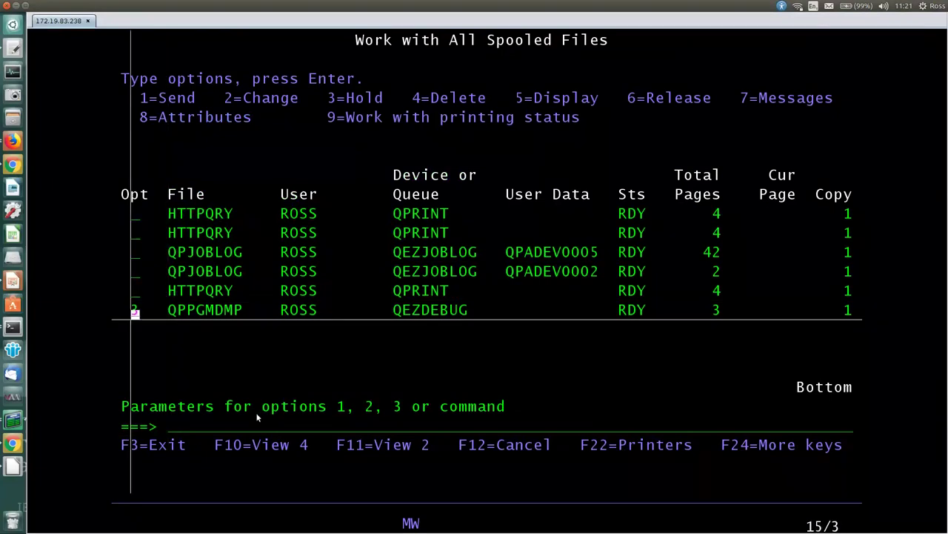
text(5)
key(Return)
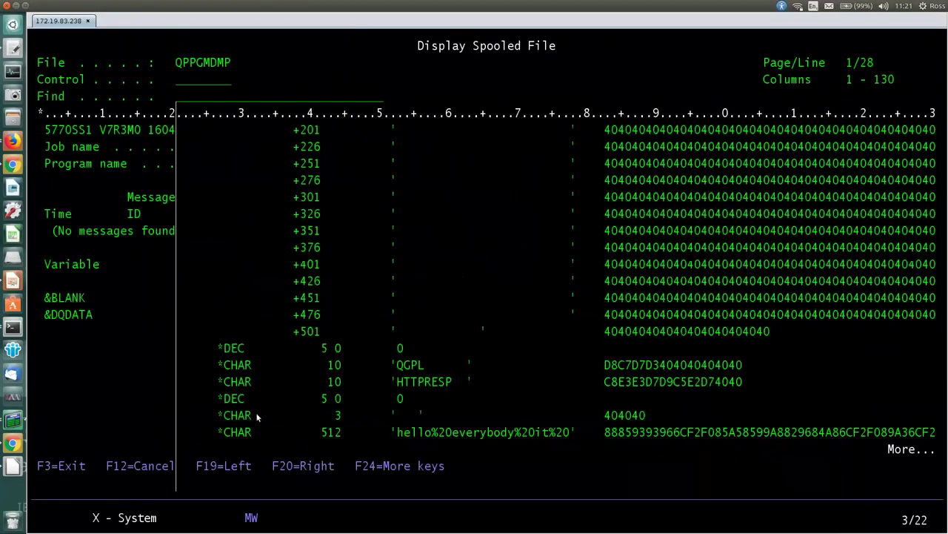
key(Page_Down)
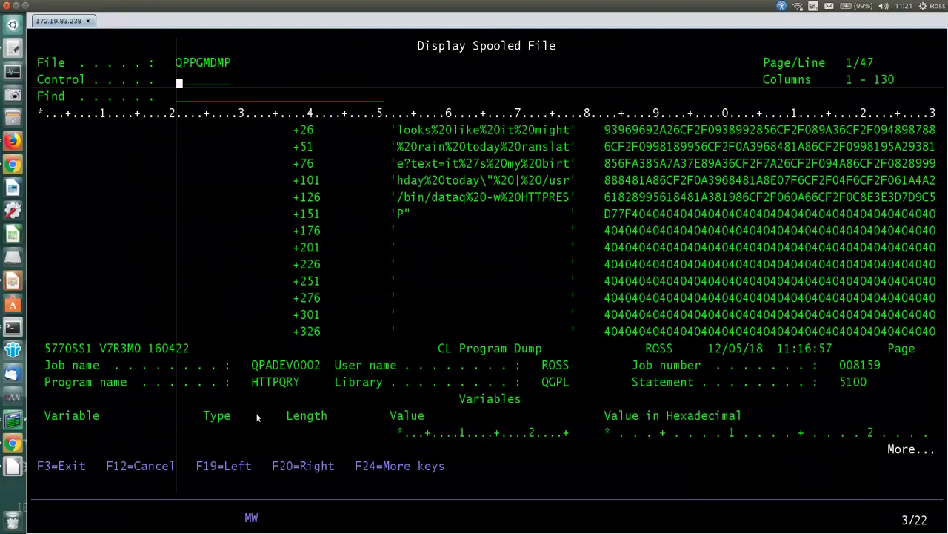
key(Page_Up)
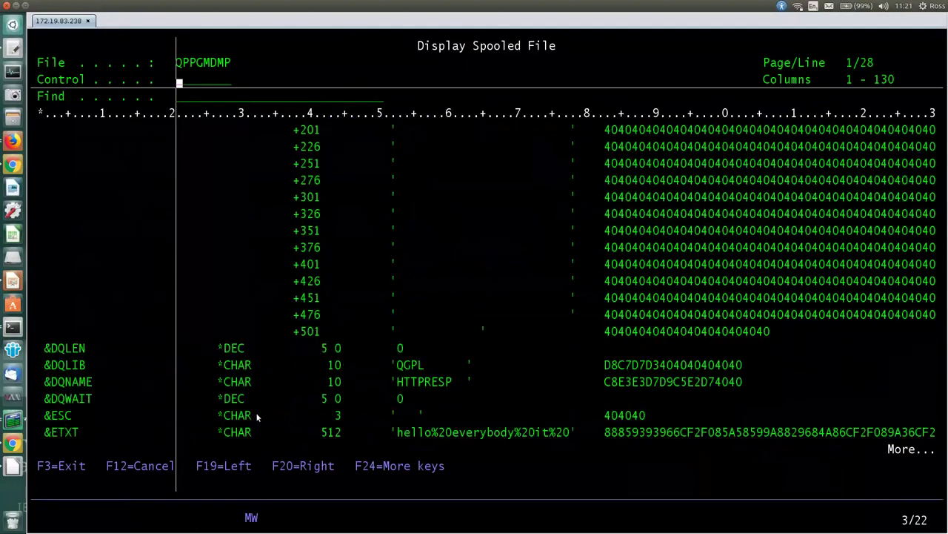
key(Page_Down)
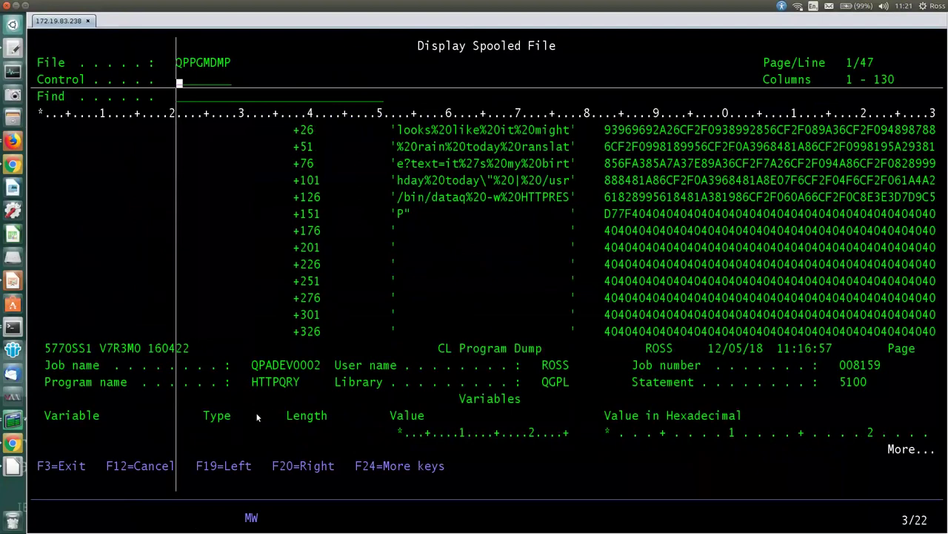
key(Page_Up)
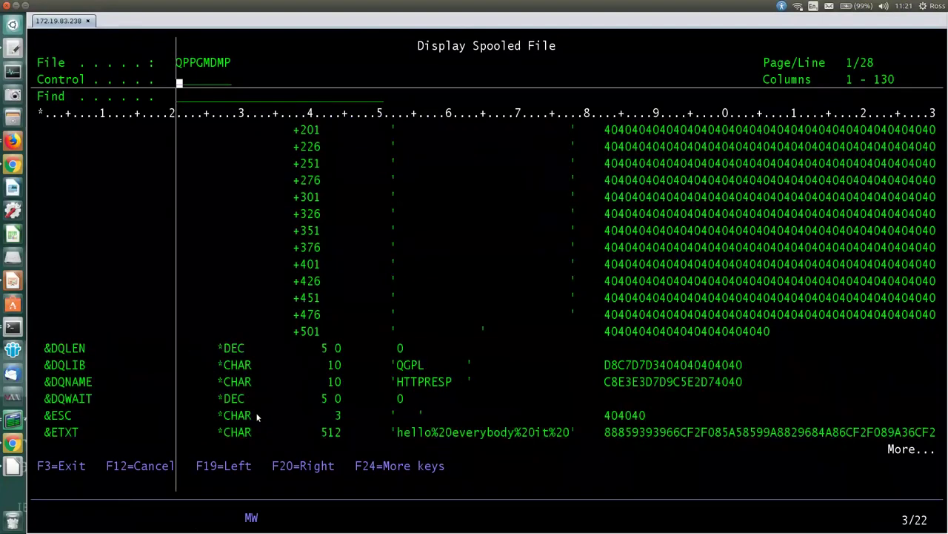
key(Page_Down)
key(Page_Down)
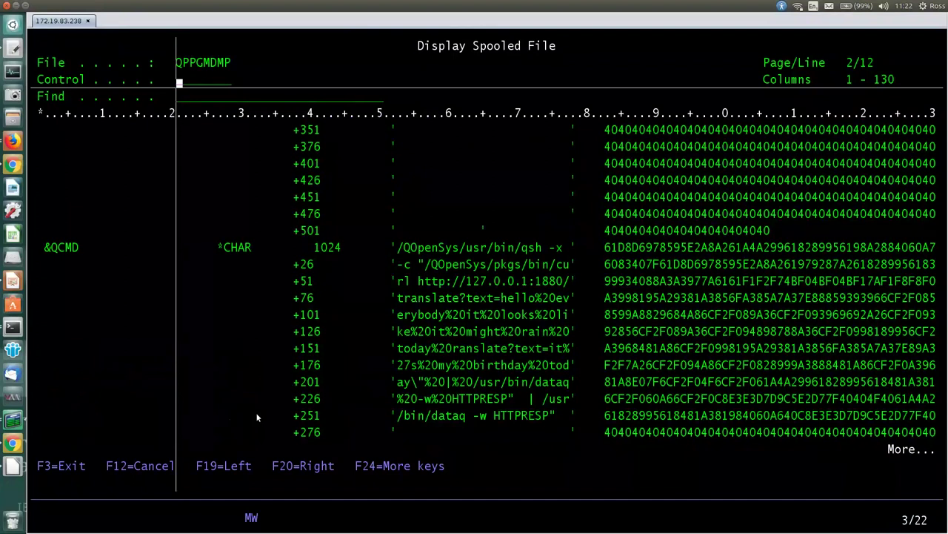
key(Page_Down)
key(Page_Up)
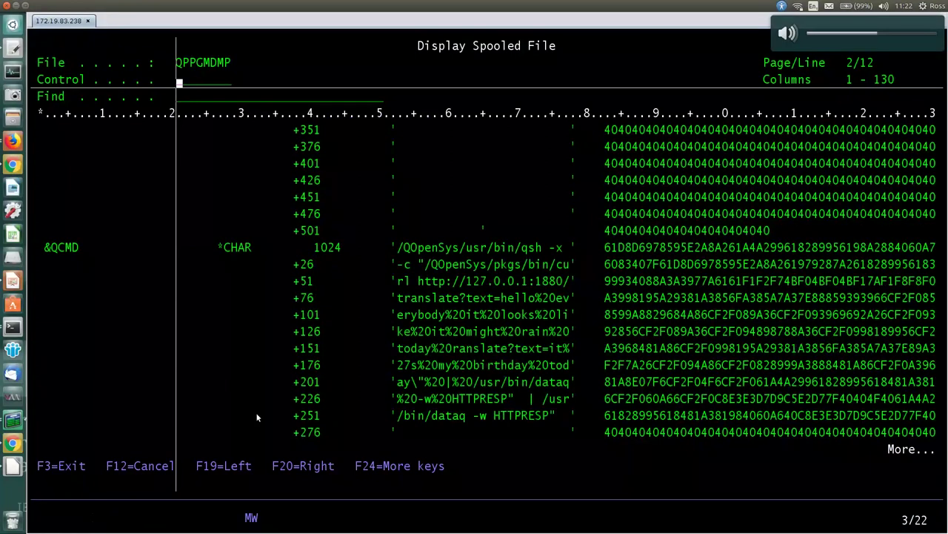
key(F3)
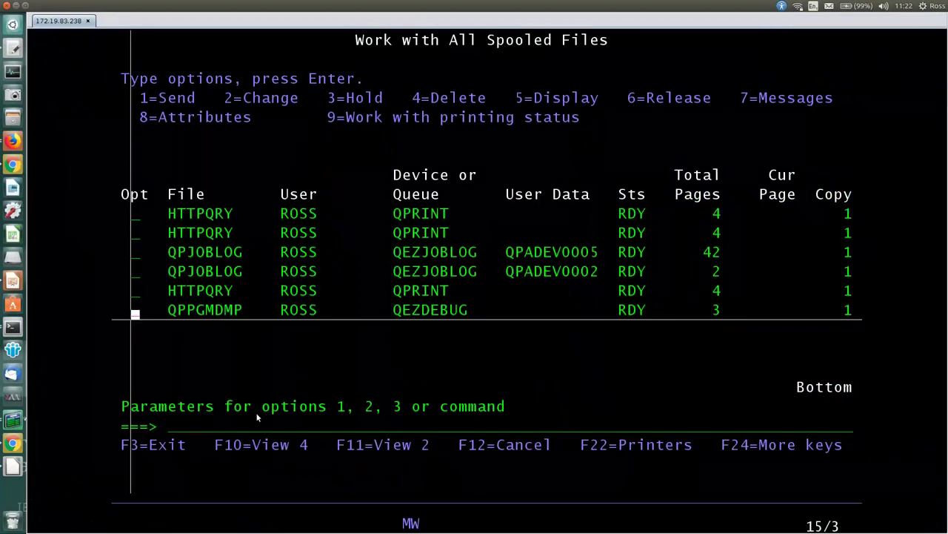
Go back to the IBM i Main Menu and start the QSH shell with STRQSH.
key(F3)
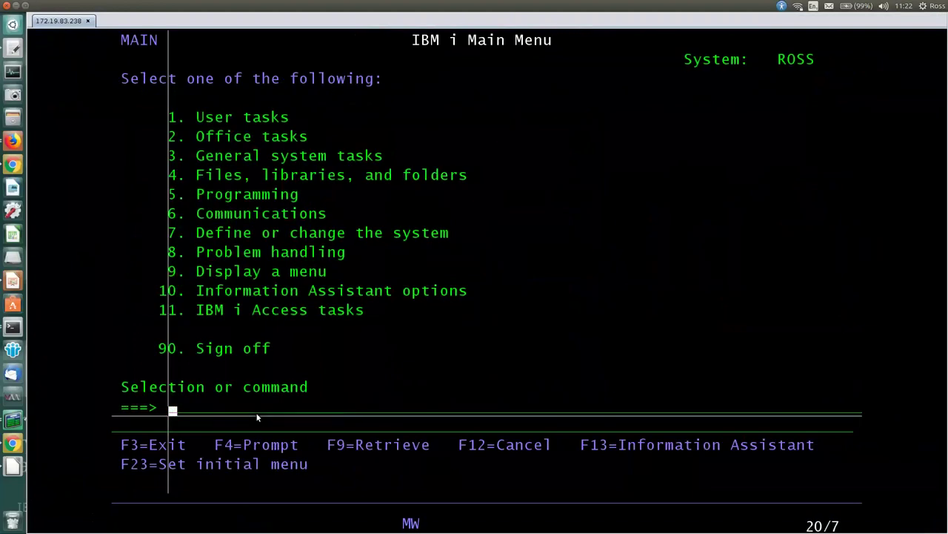
text(call)
key(BackSpace)
key(BackSpace)
key(BackSpace)
key(BackSpace)
key(BackSpace)
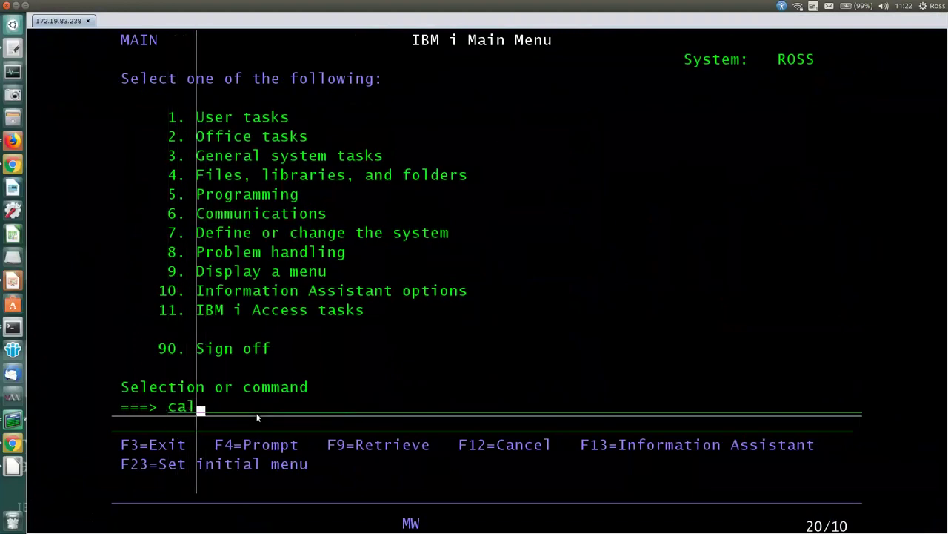
text(strs)
key(BackSpace)
text(qsh)
key(Return)
Copy the curl translate command line from the second gedit document for pasting into QSH.
key(alt+Tab)
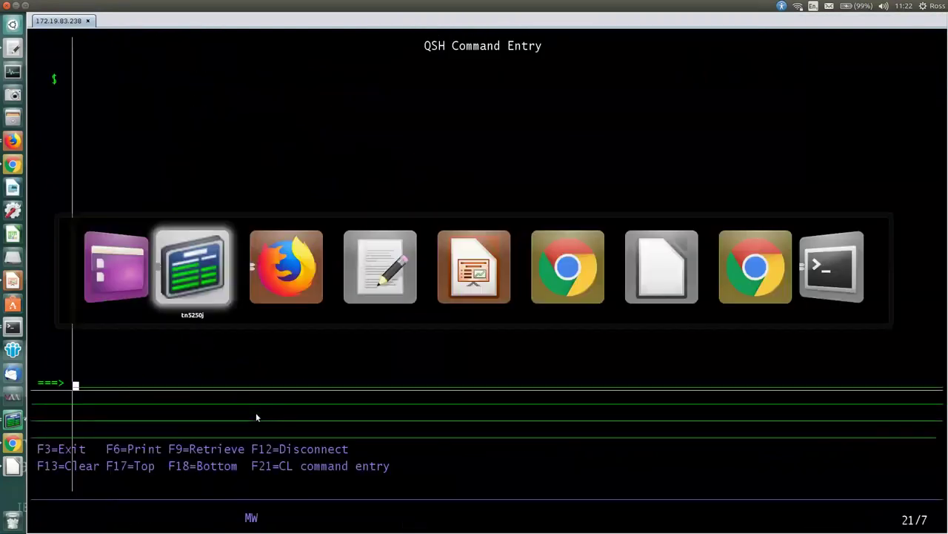
key(alt+Tab)
key(alt+Tab)
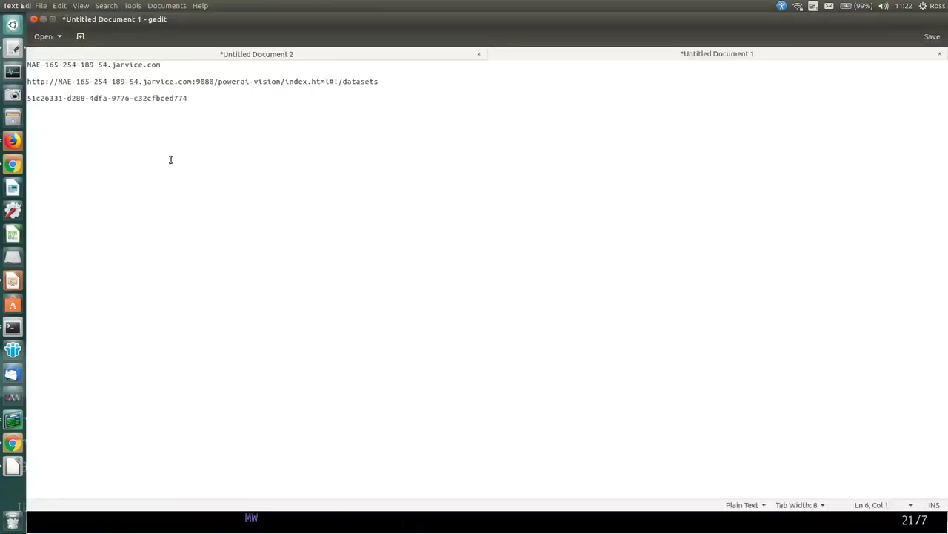
click(99, 52)
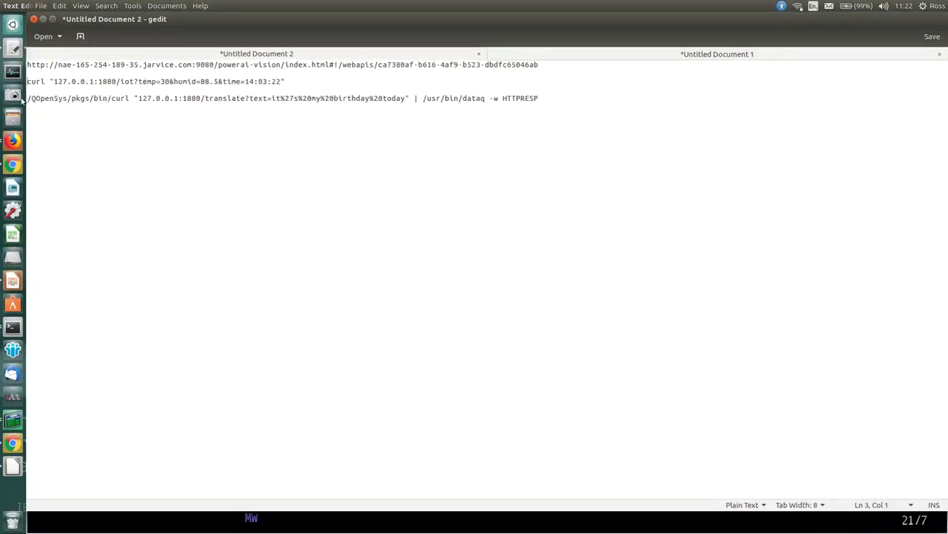
drag(30, 98, 543, 100)
key(ctrl+c)
key(alt+Tab)
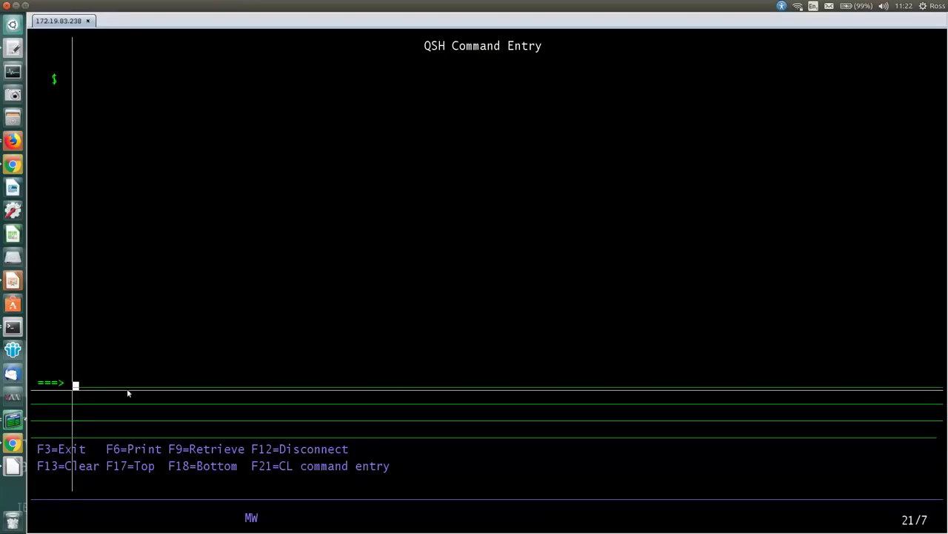
right_click(114, 384)
Paste and run the curl translate command, then read 'Ik ben vandaag jarig.' with dataq -r HTTPRESP.
click(149, 395)
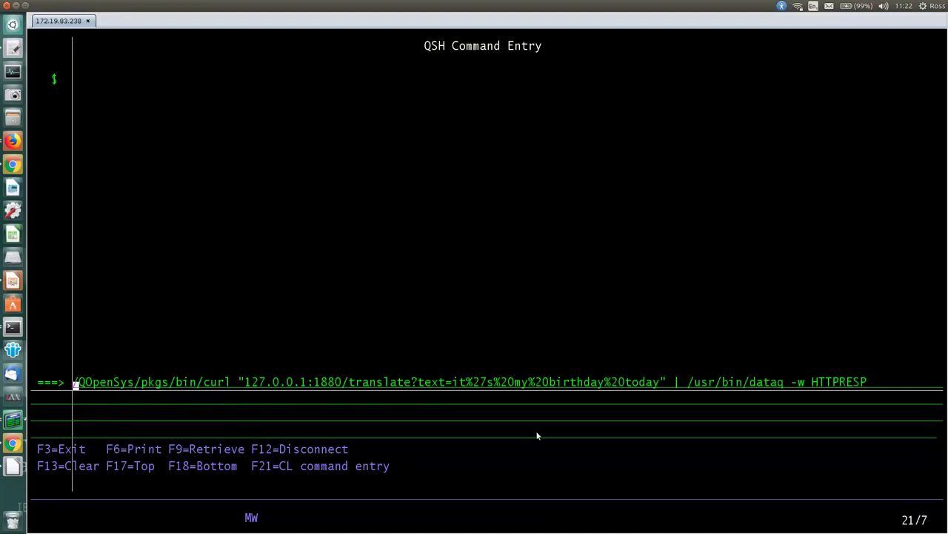
key(Return)
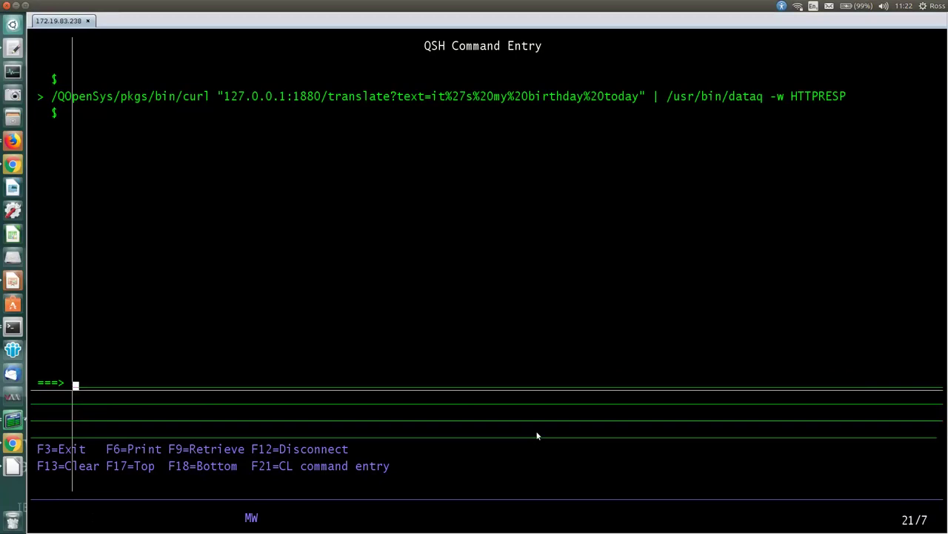
text(data)
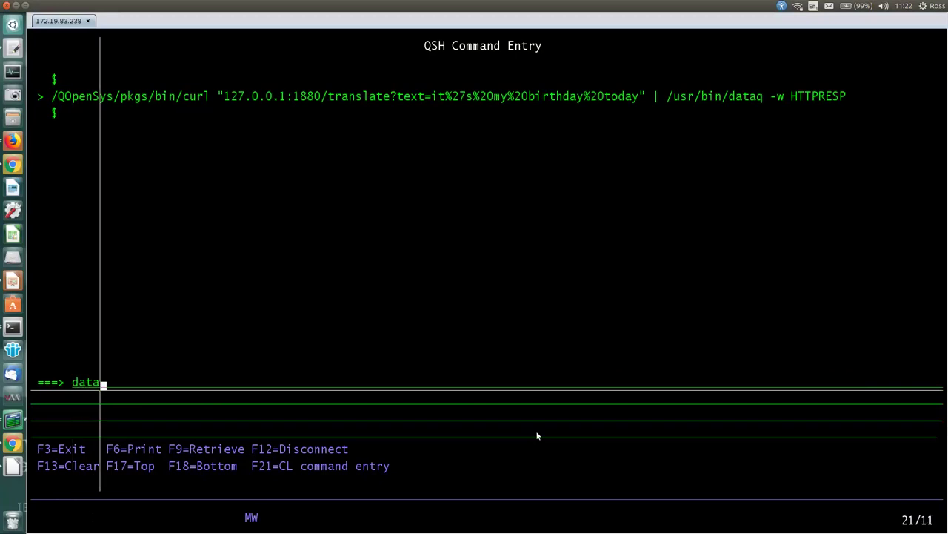
text(q -)
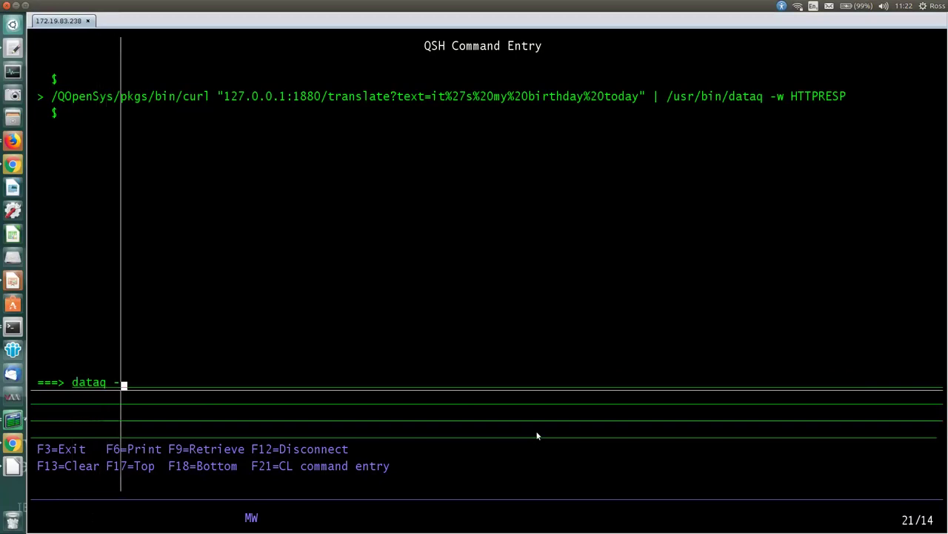
text(r HTTPRESP)
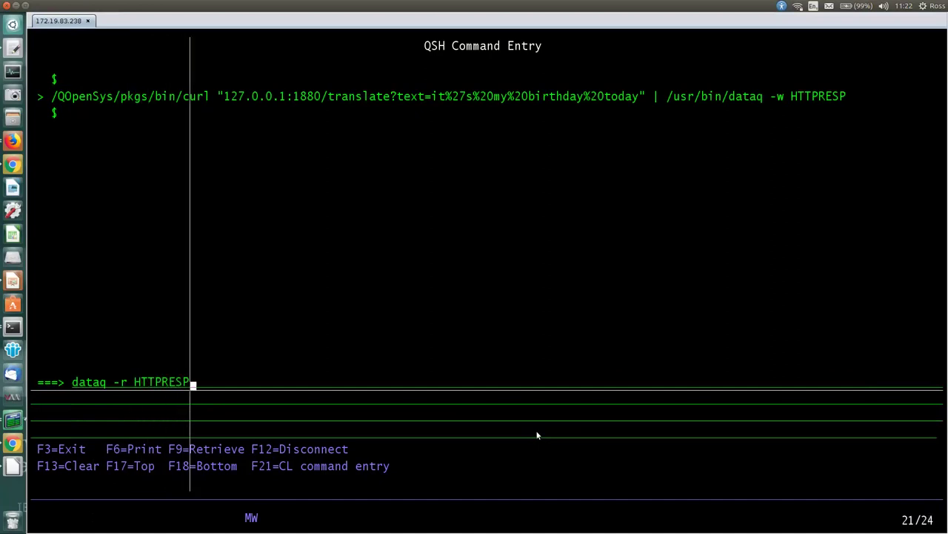
key(Return)
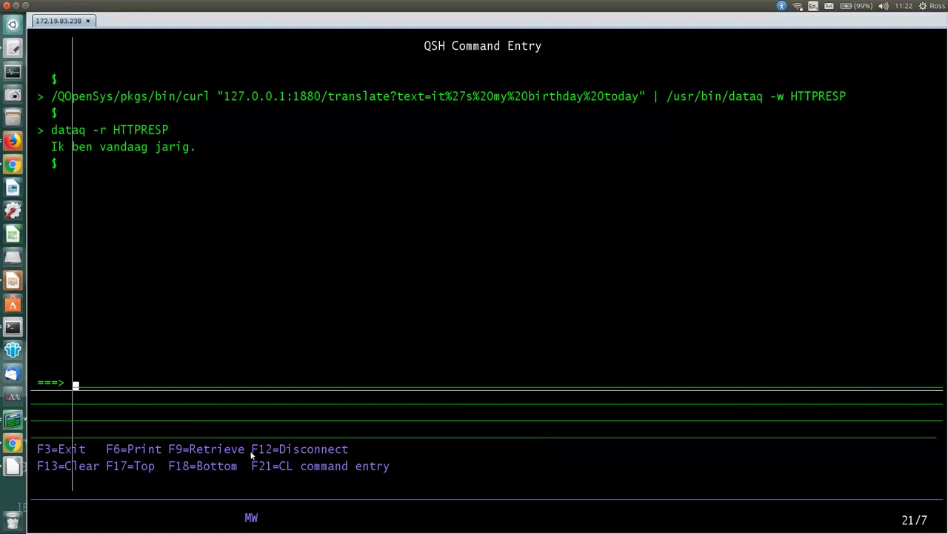
key(alt+Tab)
key(alt+Tab)
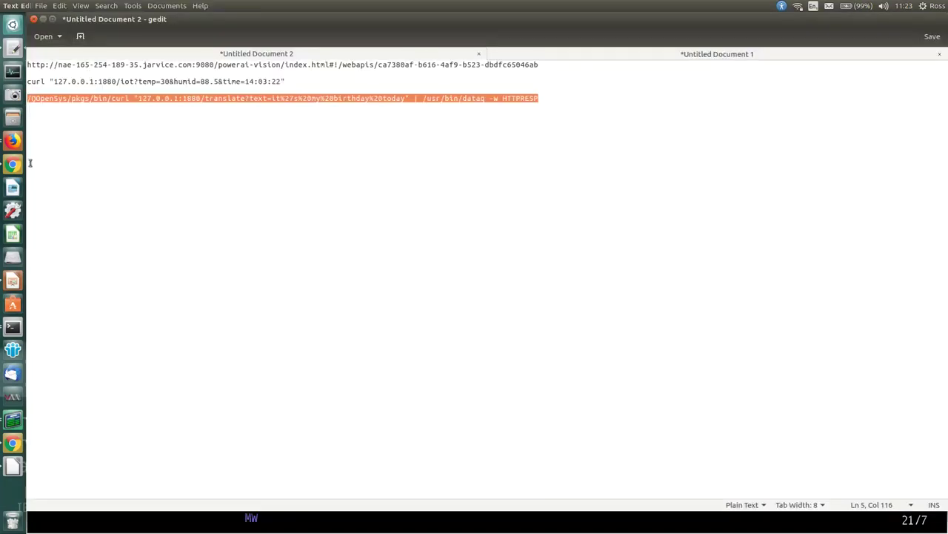
Bring up the Node-RED flow and view the visual recognition node's settings without changes.
click(12, 140)
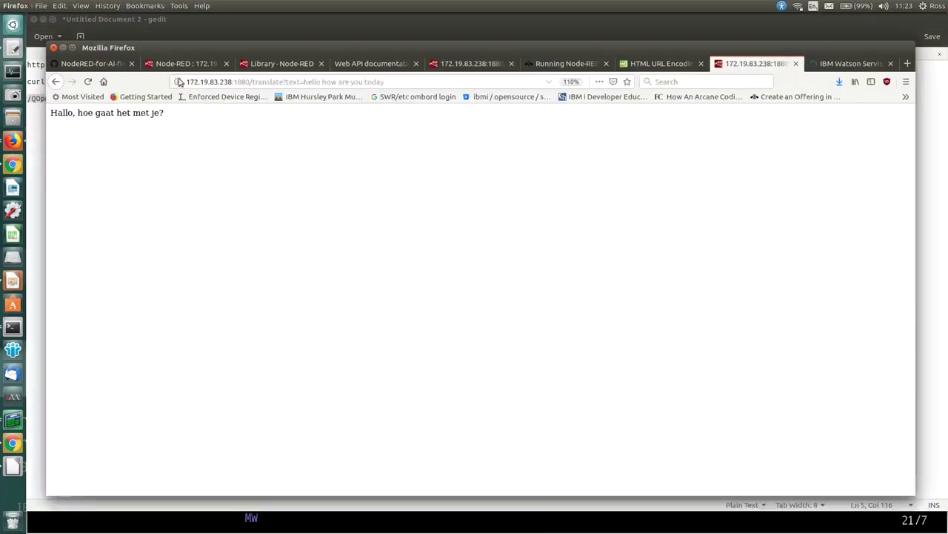
click(182, 68)
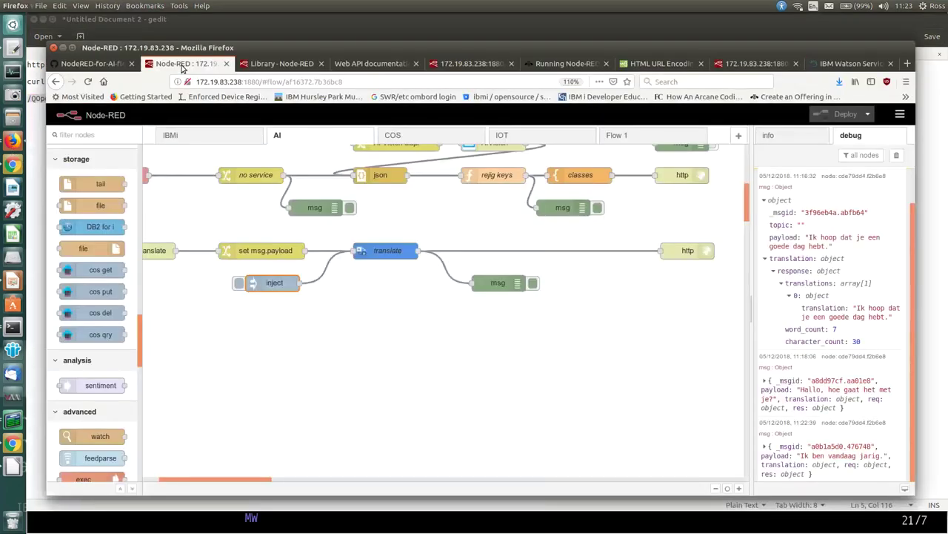
scroll(333, 341, up, 5)
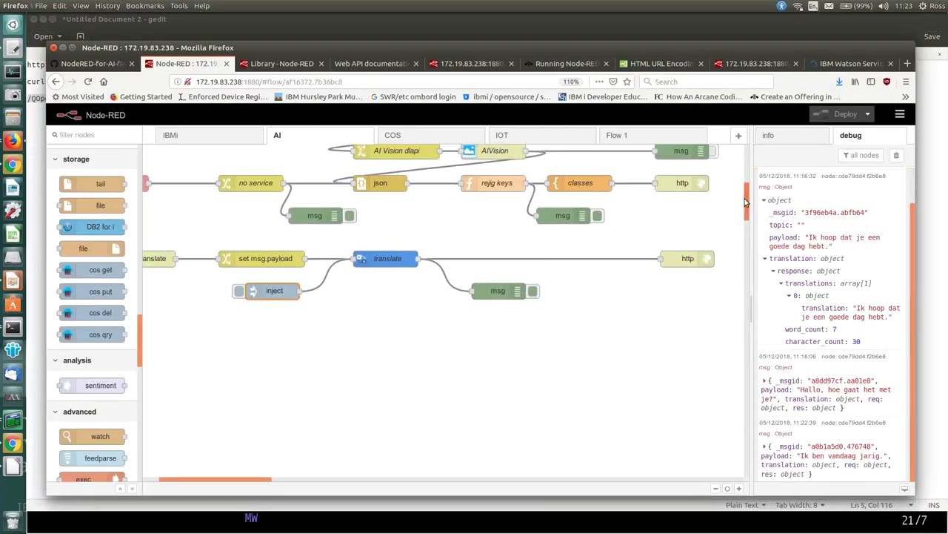
click(461, 268)
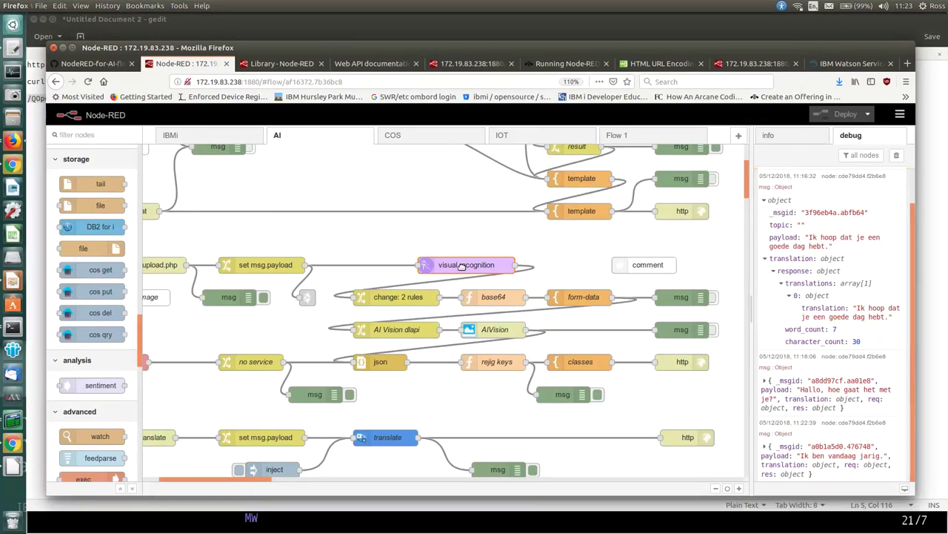
double_click(461, 267)
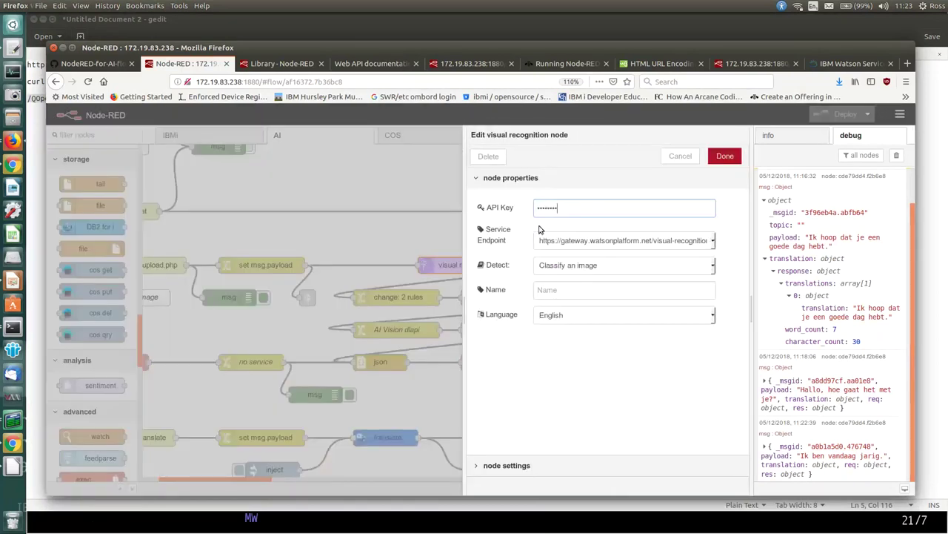
click(680, 158)
Inspect the AIVision node URL's {{aivishost}} and {{aivisservice}} placeholders, then cancel.
click(511, 329)
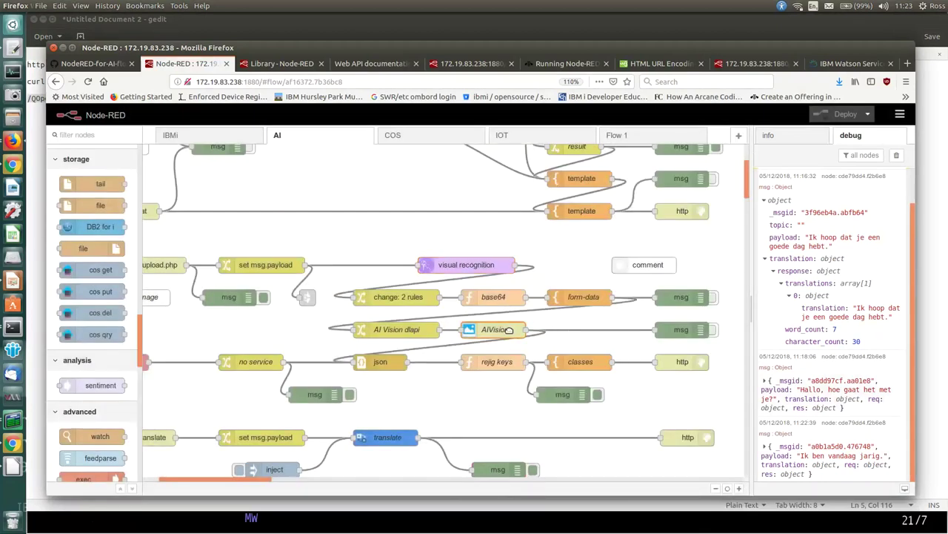
double_click(509, 329)
drag(550, 231, 590, 232)
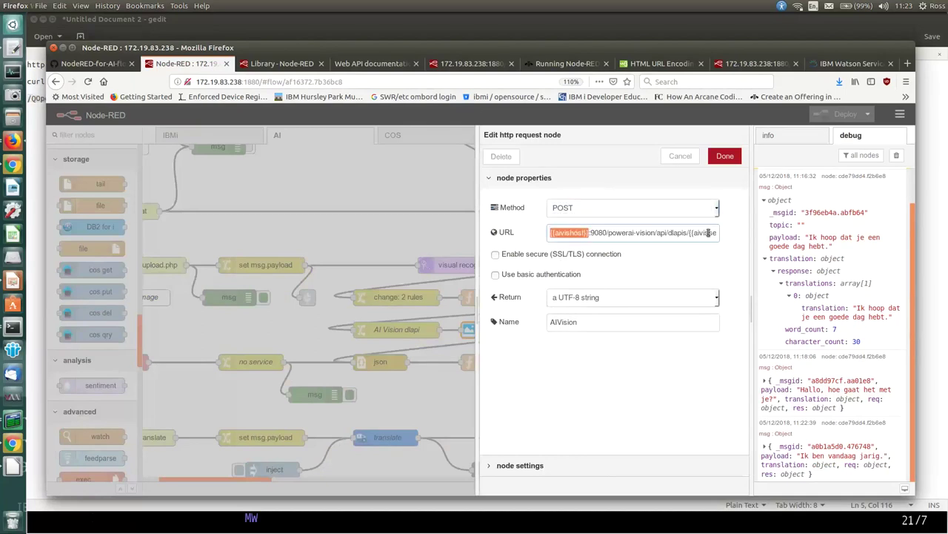
drag(691, 232, 739, 232)
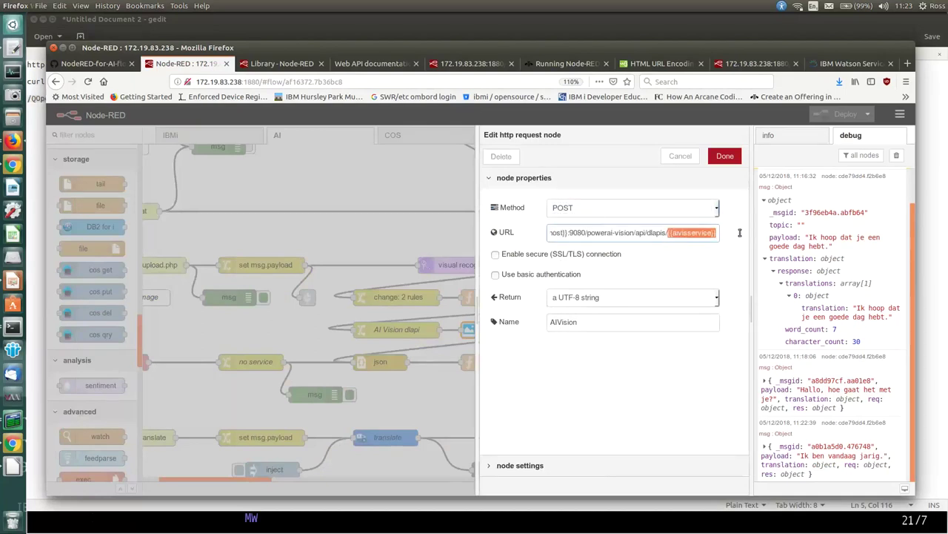
click(697, 160)
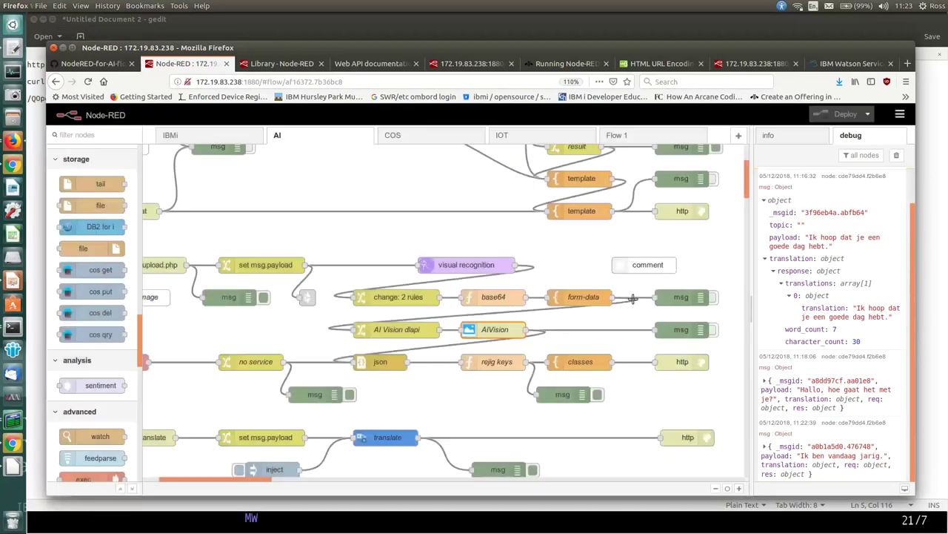
In the AI Vision dlapi node, replace the old service ID with the new one from the notes.
double_click(407, 329)
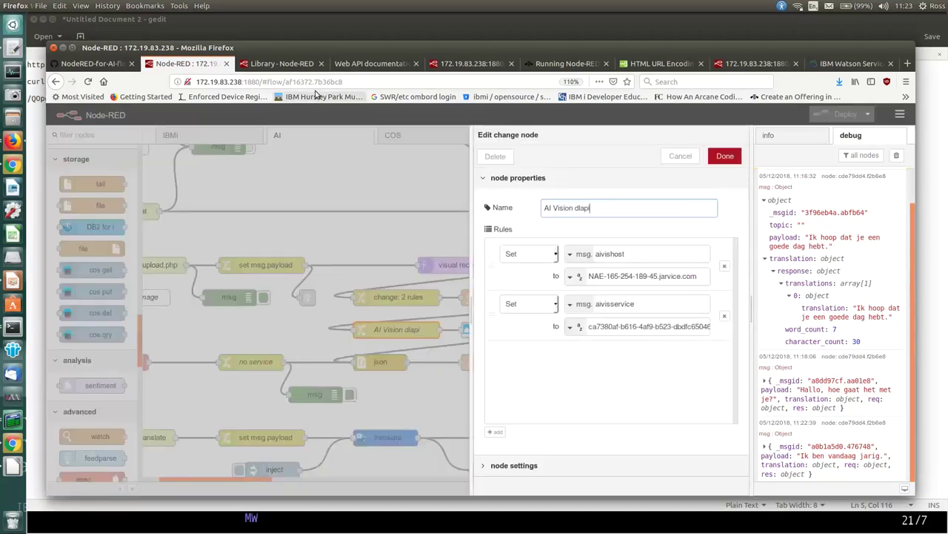
key(alt+Tab)
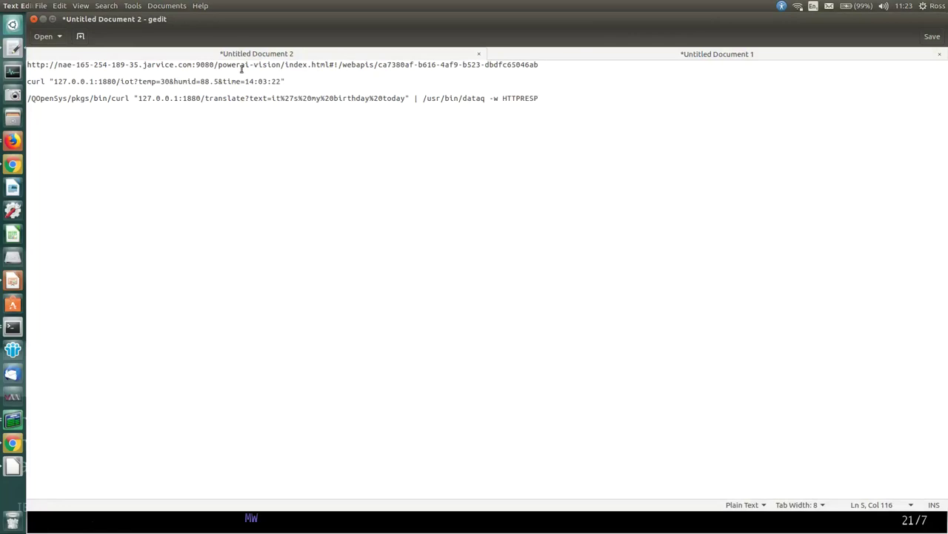
click(559, 55)
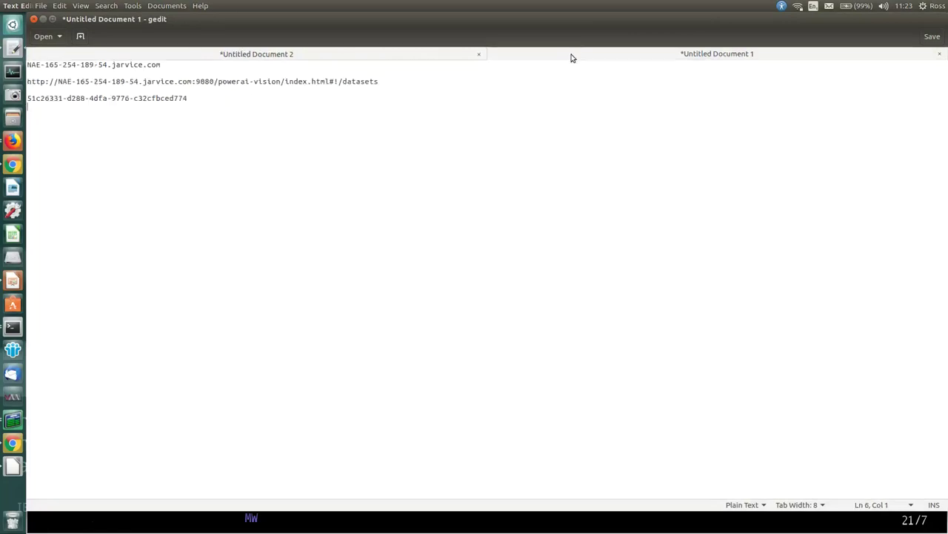
drag(197, 96, 26, 98)
key(ctrl+c)
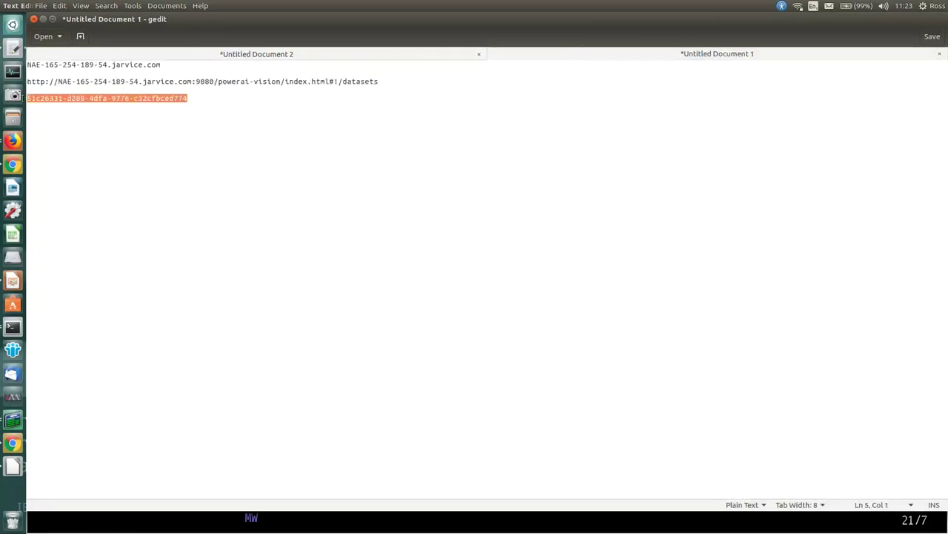
key(alt+Tab)
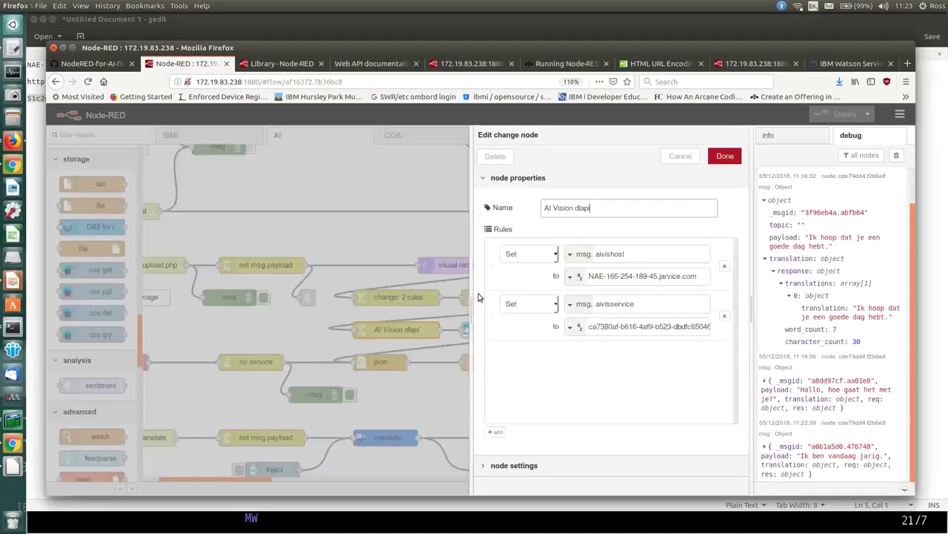
drag(591, 329, 789, 331)
key(ctrl+v)
Replace the aivishost value with NAE-165-254-189-54.jarvice.com copied from the notes.
key(alt+Tab)
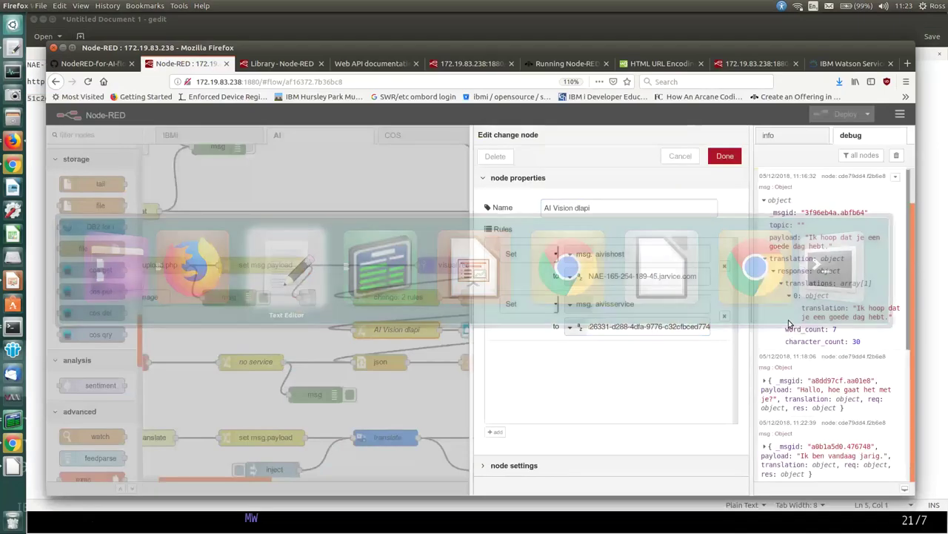
drag(167, 66, 18, 65)
key(ctrl+c)
key(alt+Tab)
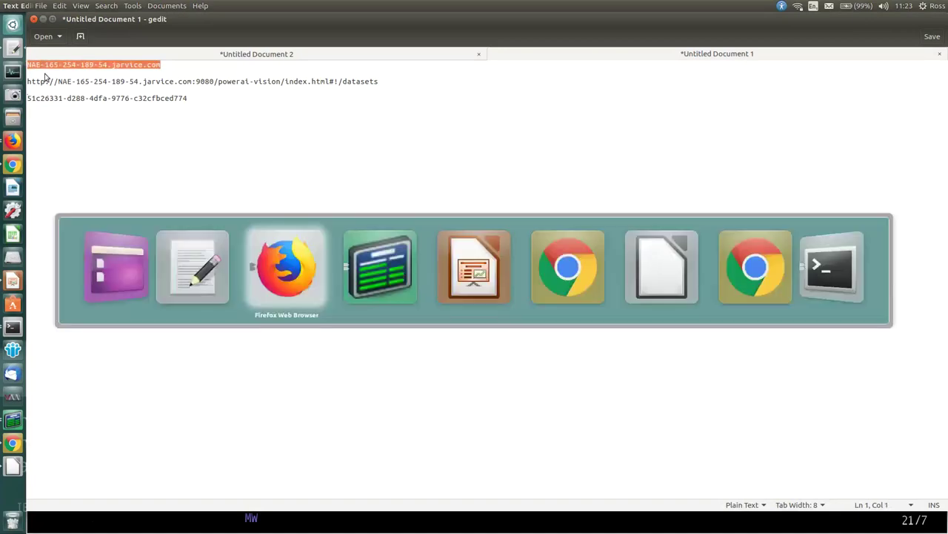
drag(590, 276, 769, 280)
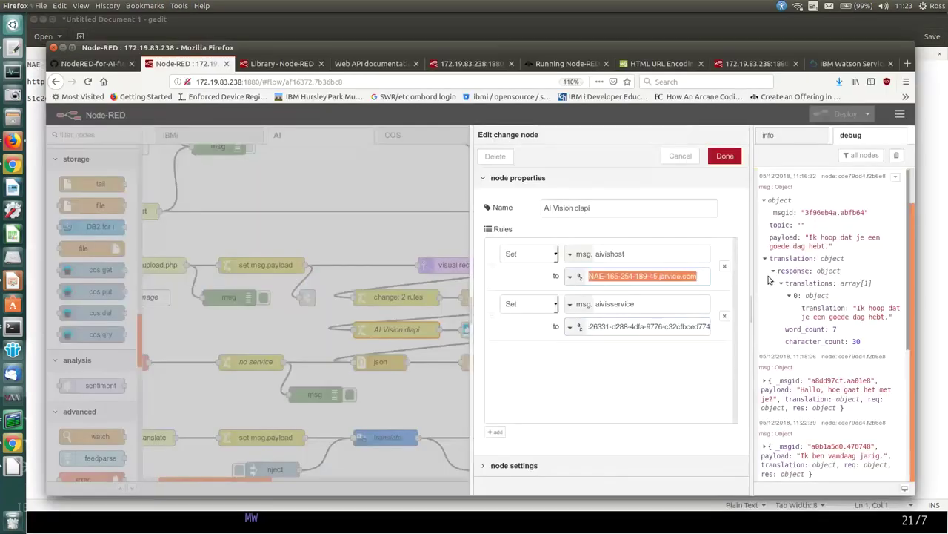
key(ctrl+v)
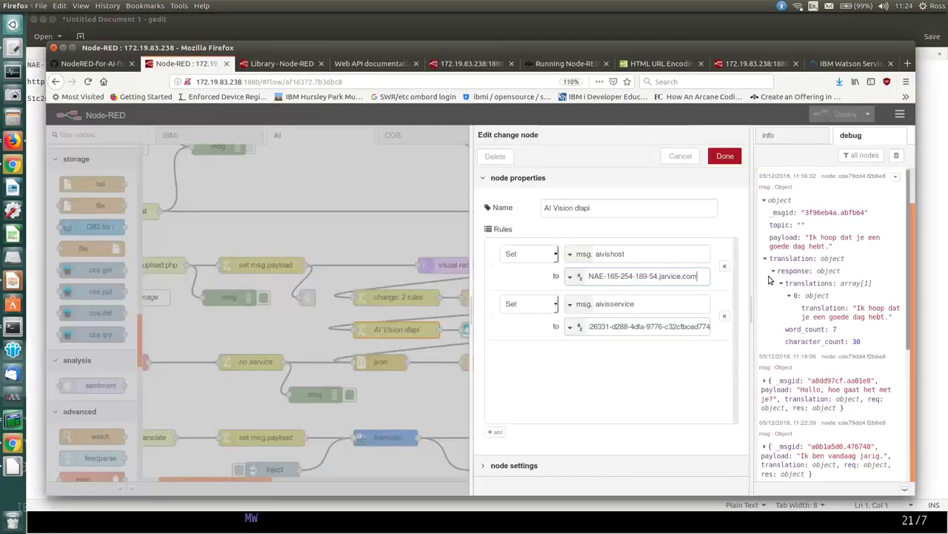
Save the change node and deploy the flow, confirming past the configuration warning.
click(725, 155)
click(843, 113)
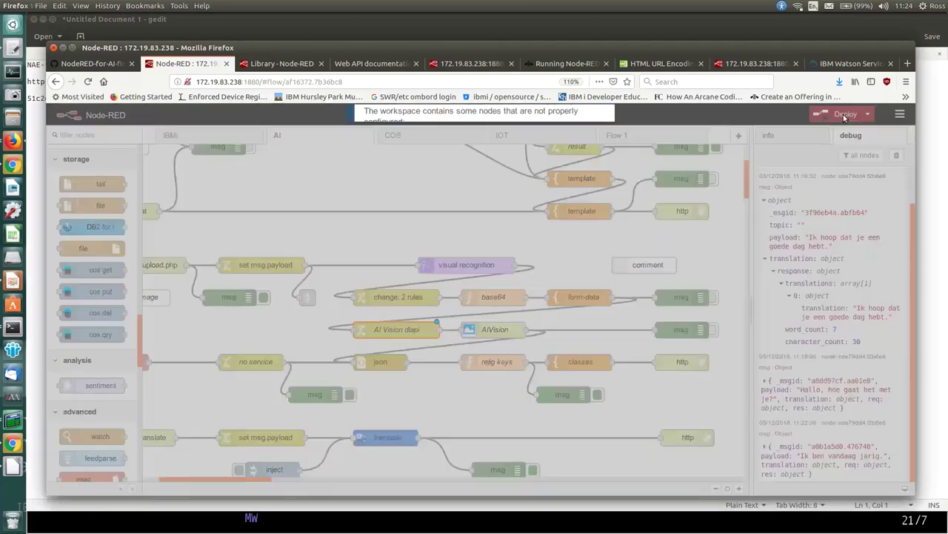
click(570, 185)
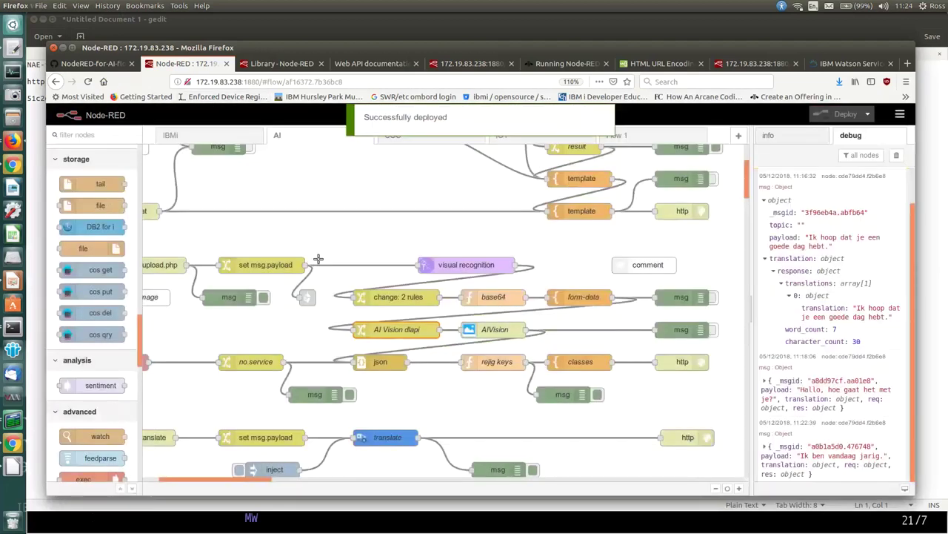
drag(242, 483, 226, 483)
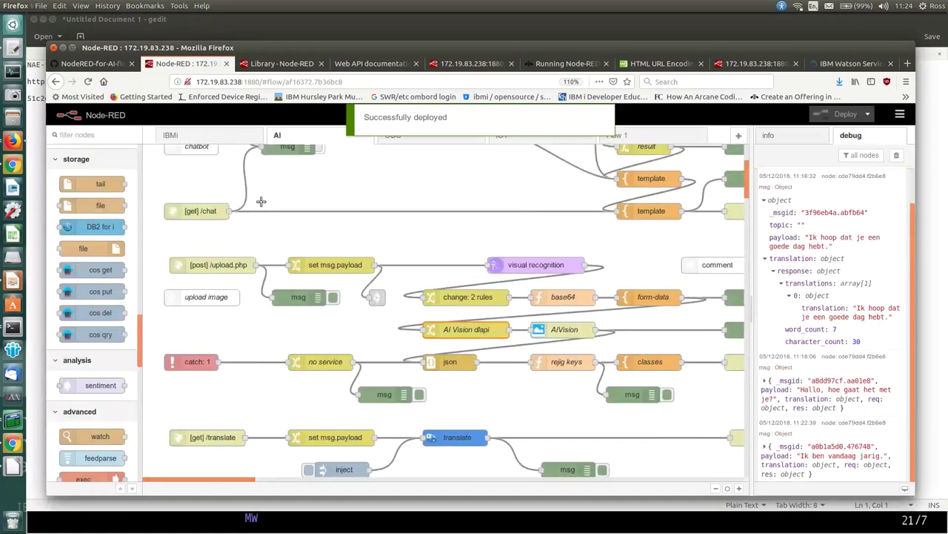
click(467, 64)
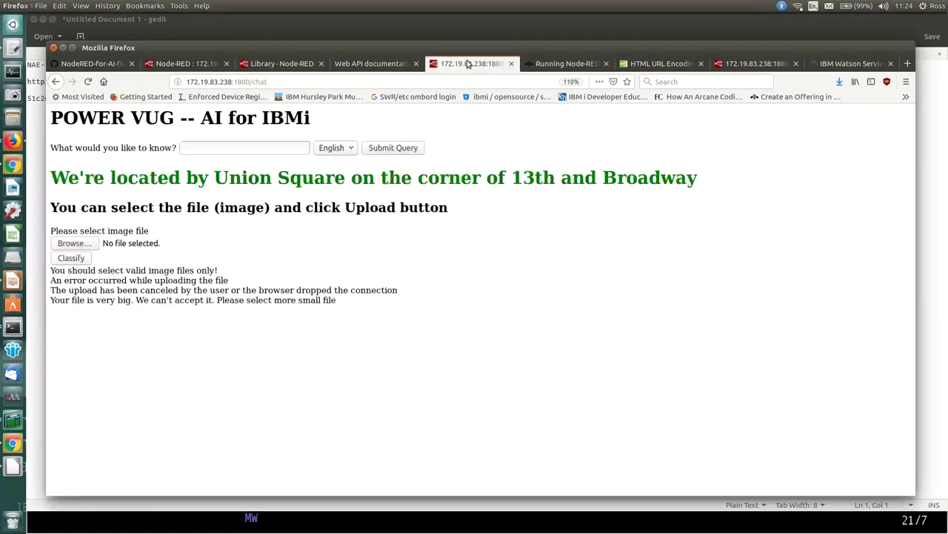
Reload the /chat page and send MINI-Countryman-S-E-000-low-res.jpg for classification.
click(87, 81)
click(701, 278)
click(85, 245)
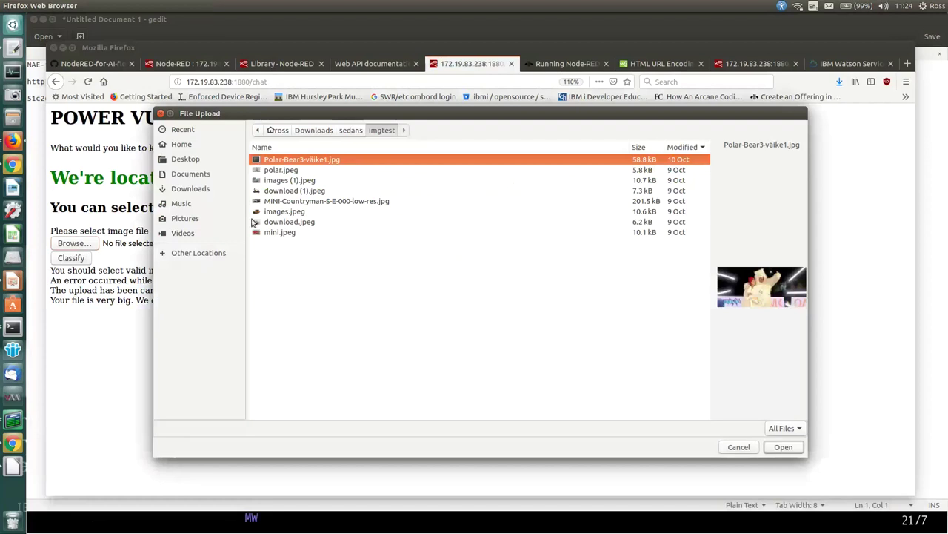
click(284, 203)
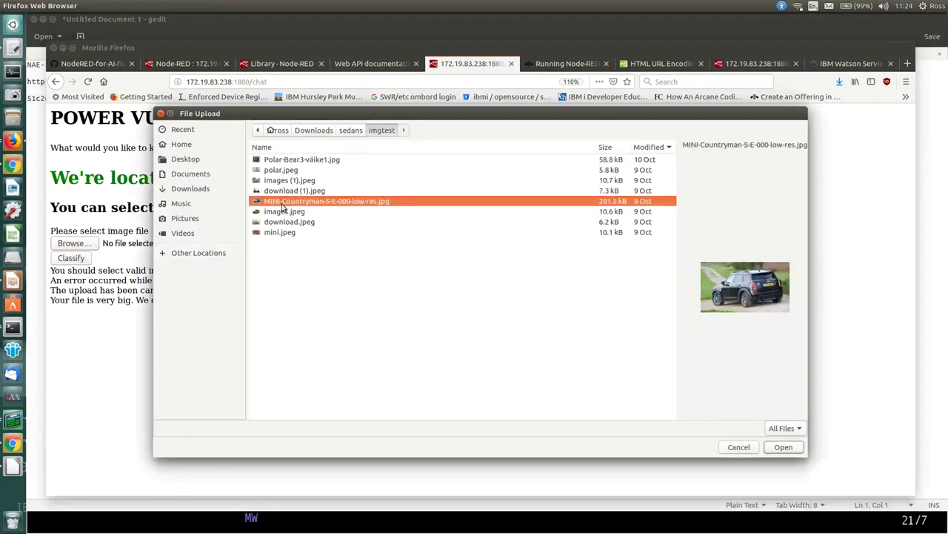
click(782, 448)
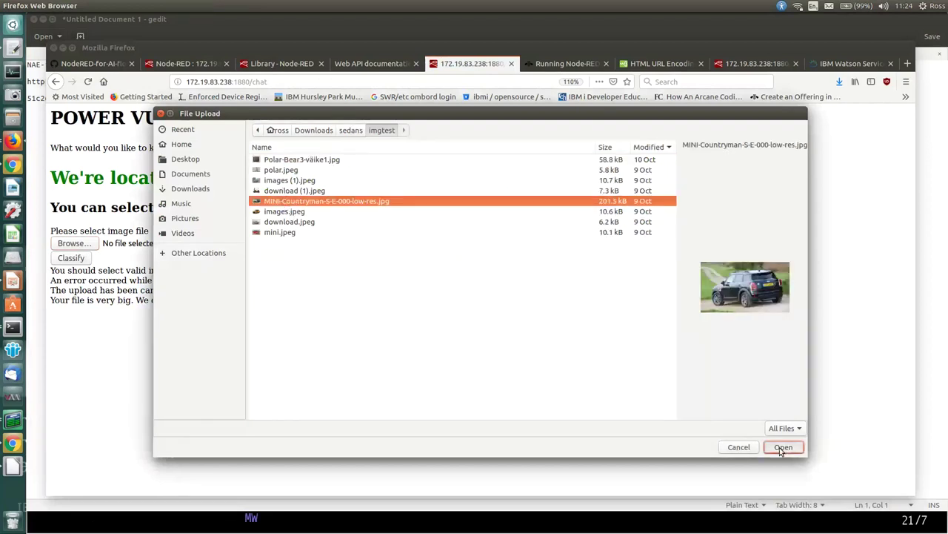
scroll(913, 211, down, 2)
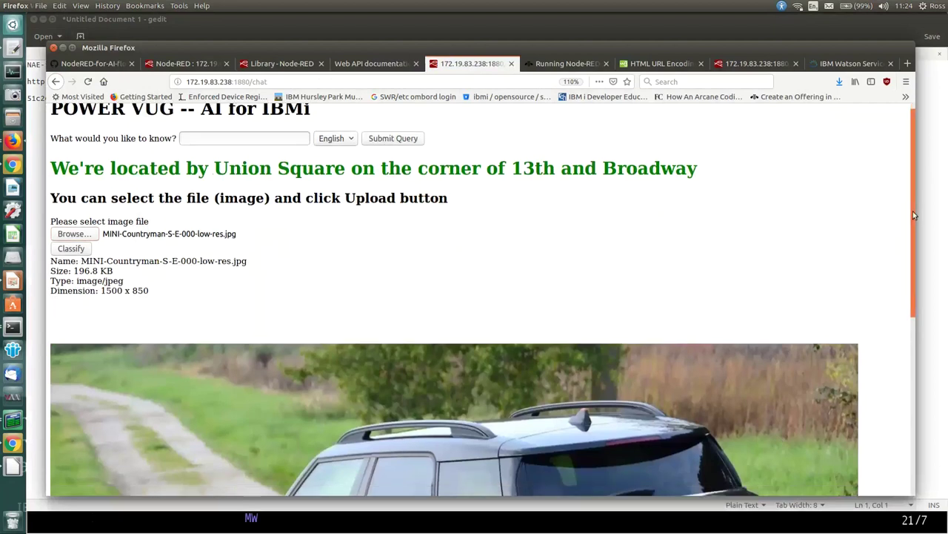
drag(913, 220, 904, 240)
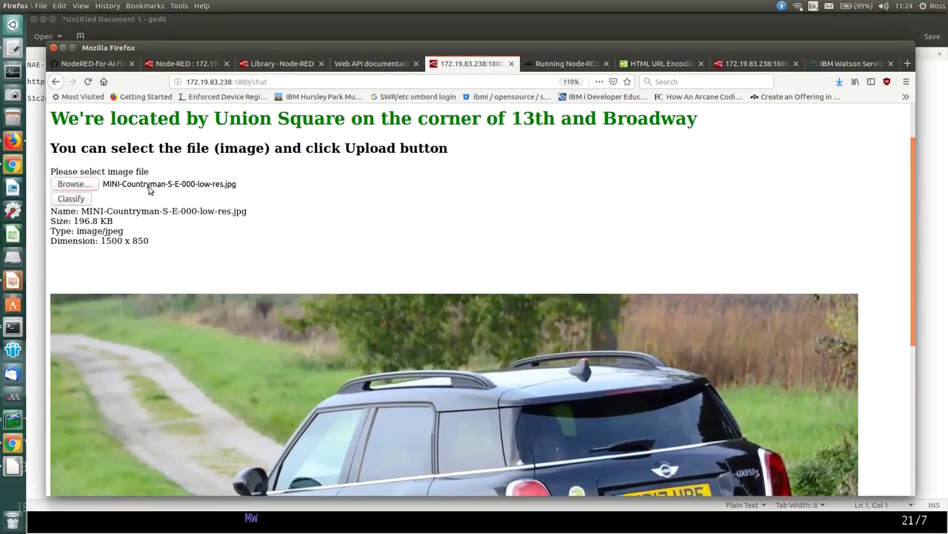
click(75, 202)
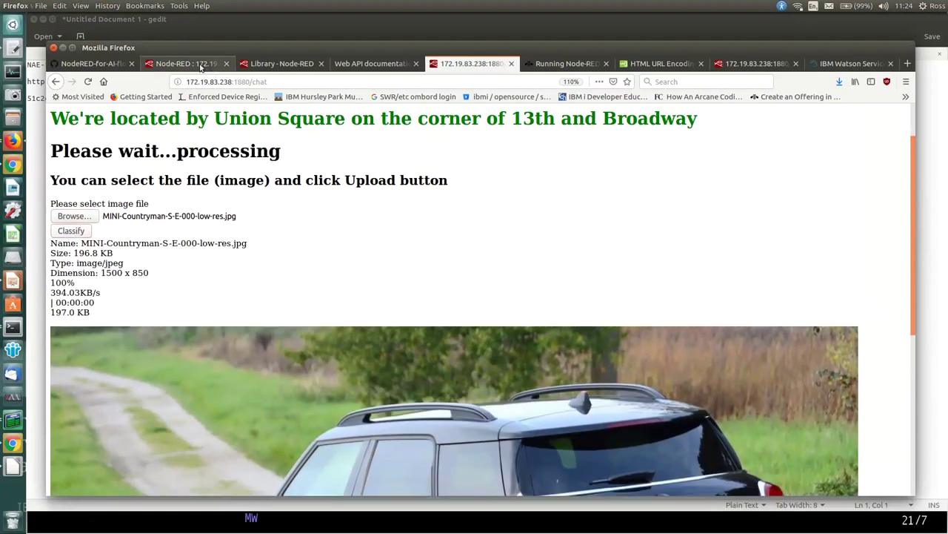
click(185, 63)
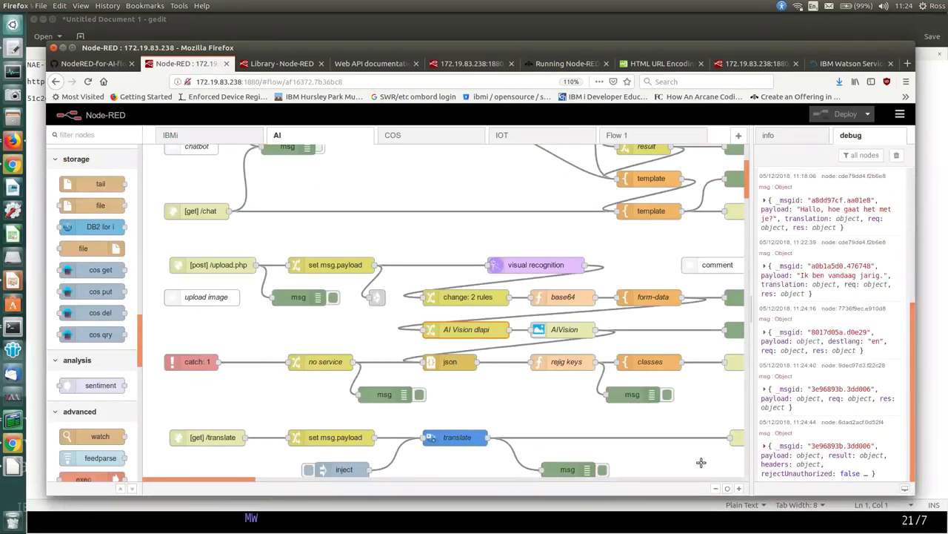
Review the latest debug message and the classification results: PowerAI success, pickups 0.90637.
click(765, 446)
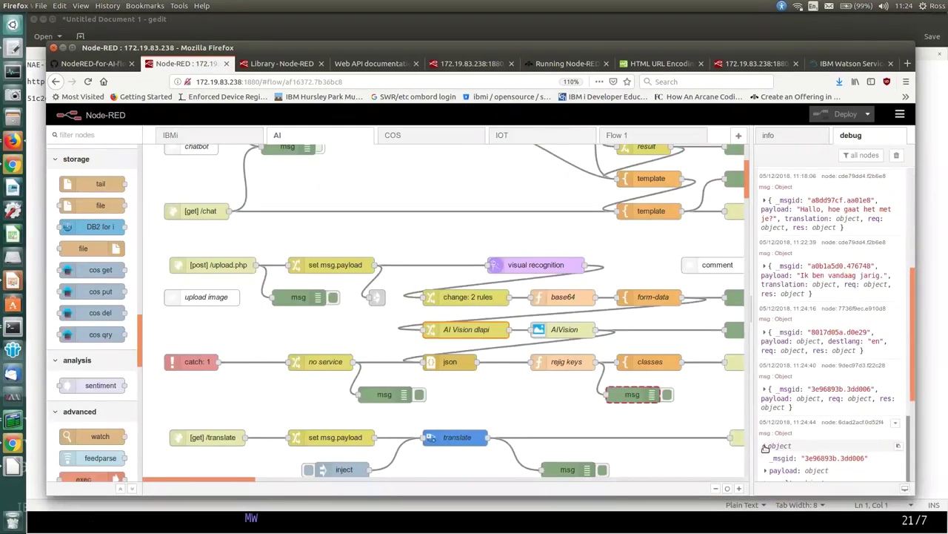
scroll(911, 366, down, 5)
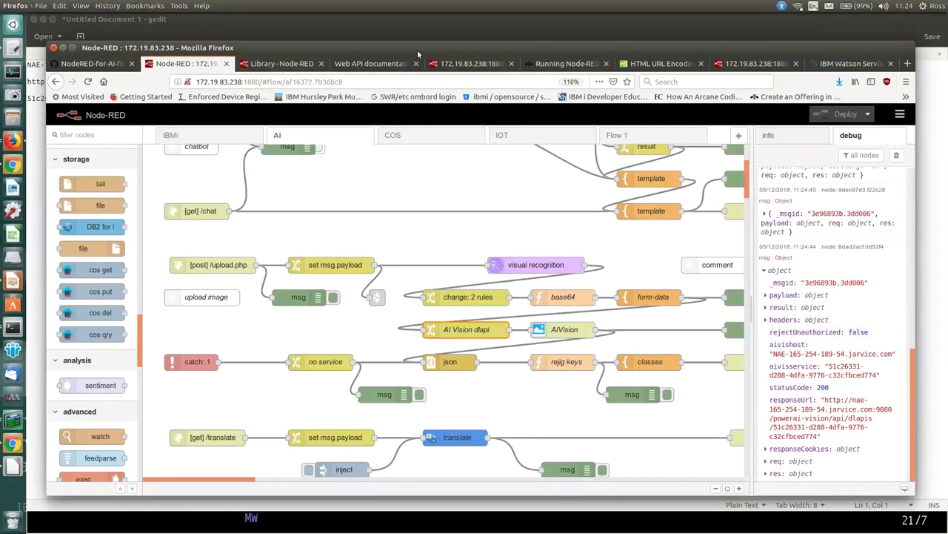
click(458, 64)
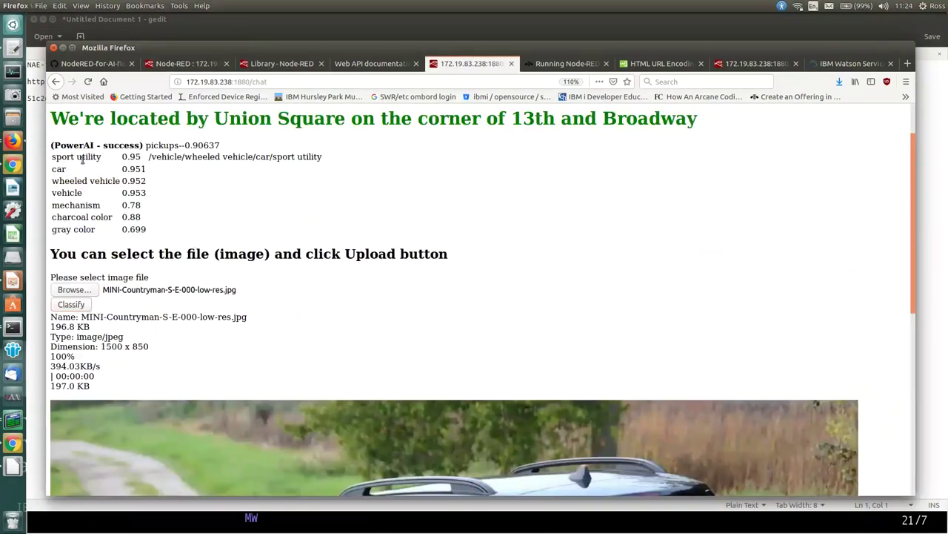
drag(53, 158, 107, 241)
click(196, 228)
drag(52, 143, 141, 145)
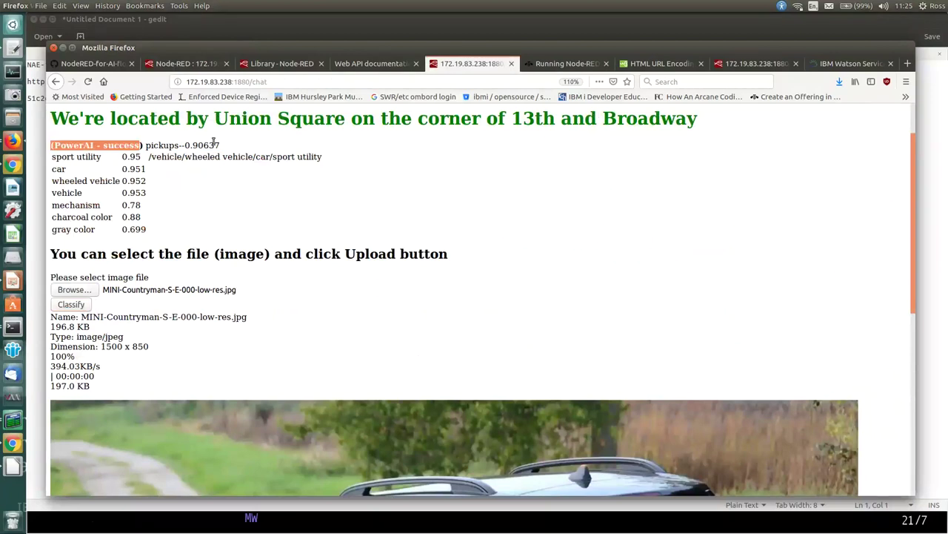
drag(226, 146, 147, 145)
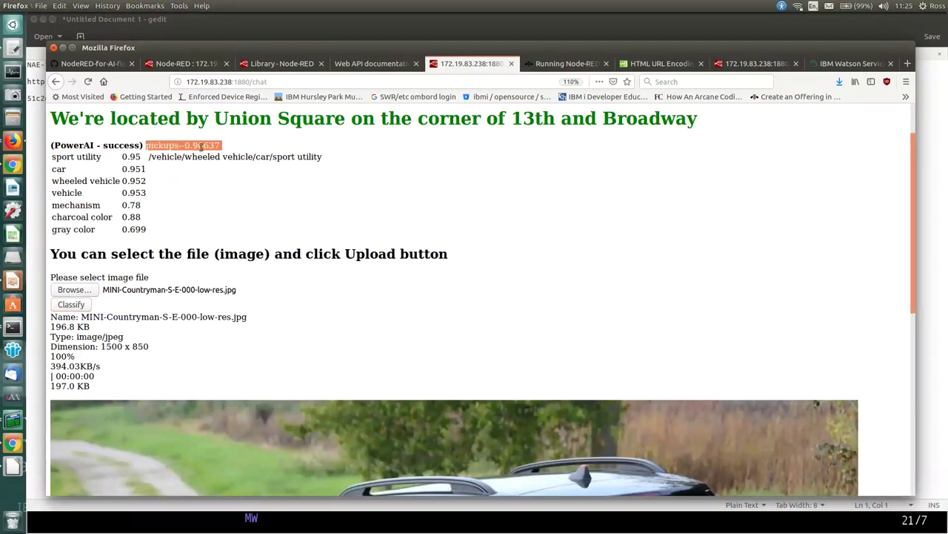
drag(913, 179, 935, 365)
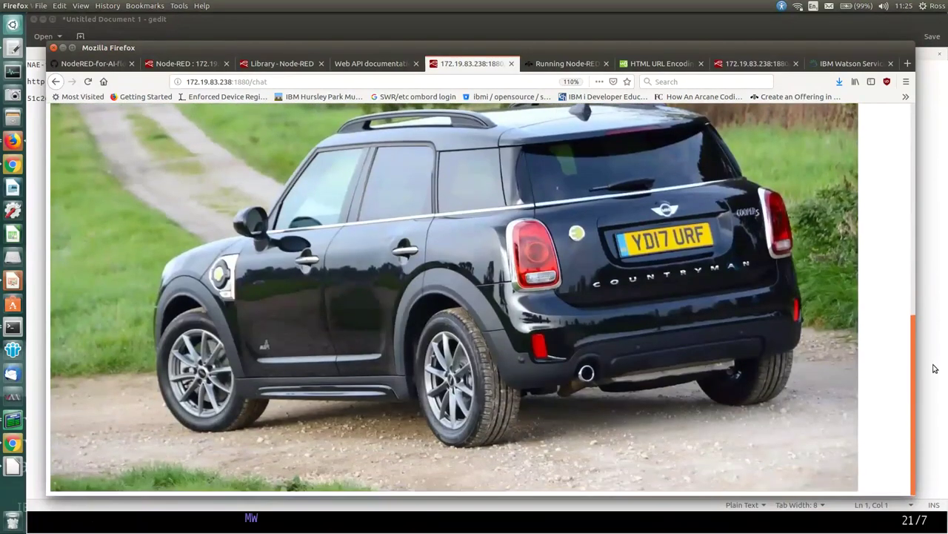
scroll(893, 322, up, 2)
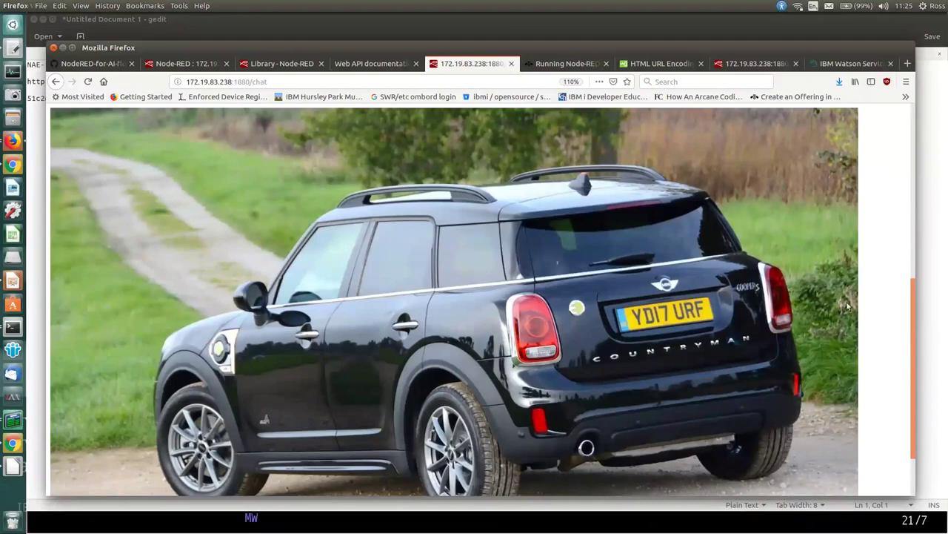
drag(912, 324, 905, 192)
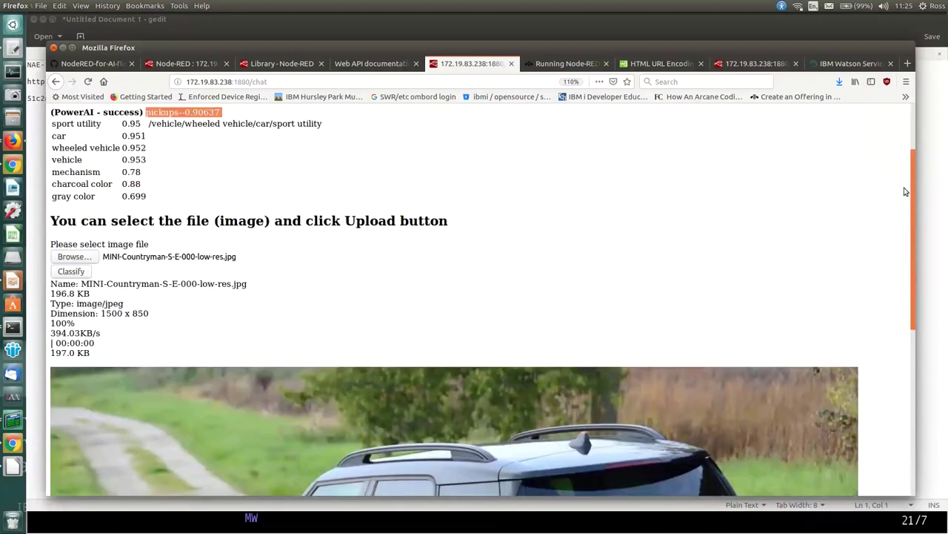
scroll(905, 192, up, 1)
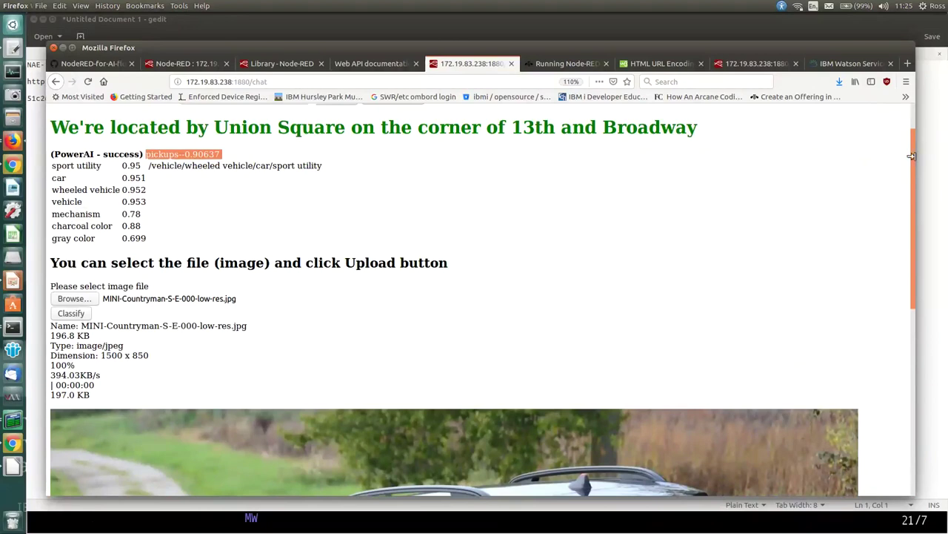
drag(911, 174, 911, 140)
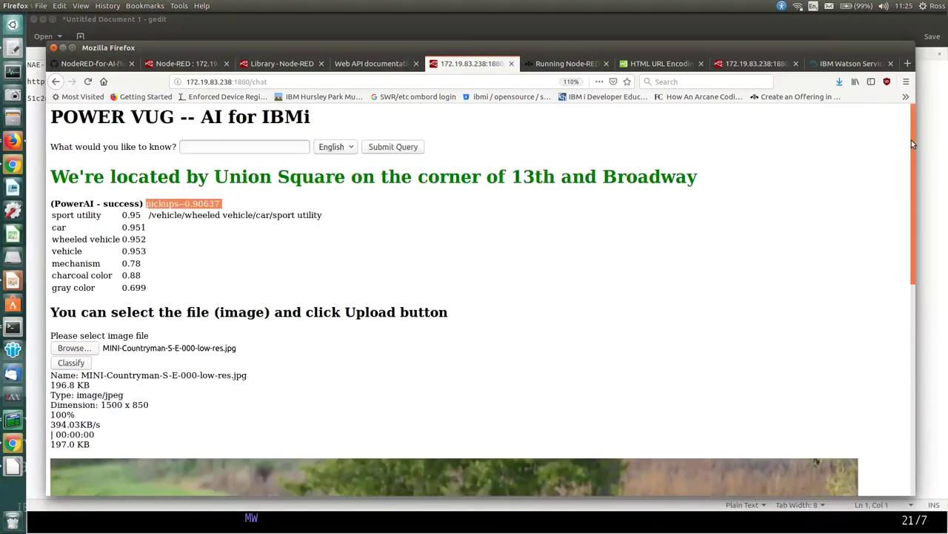
Ask the chat page 'store opening times' and submit the query.
click(218, 148)
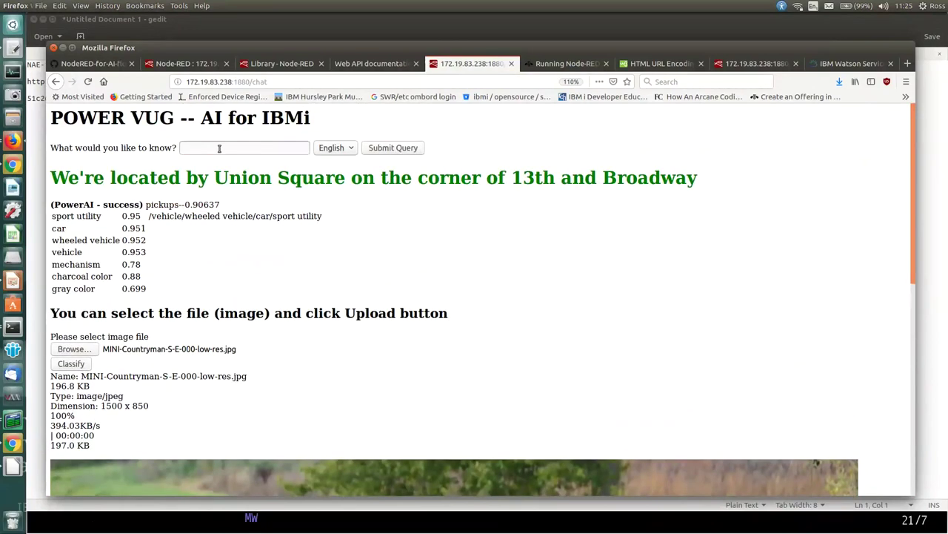
text(store opening times)
click(390, 149)
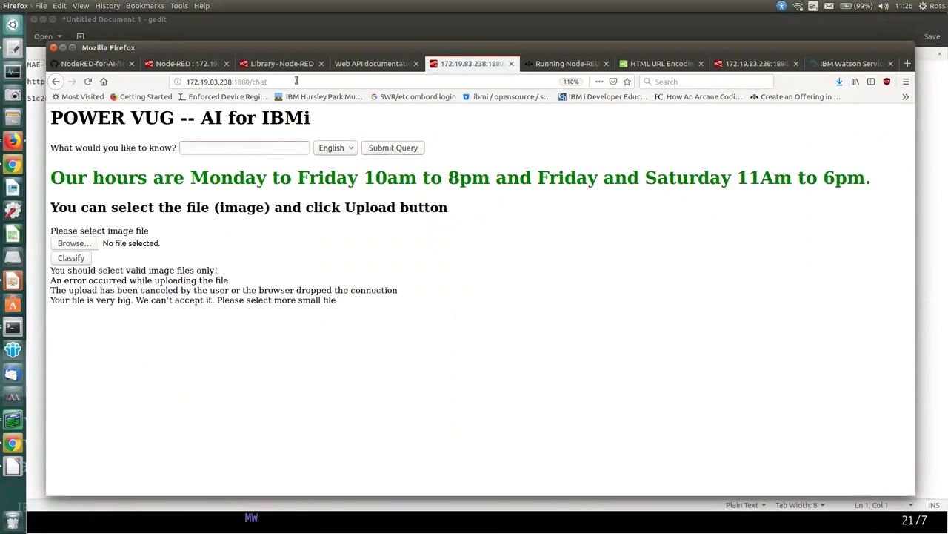
click(187, 65)
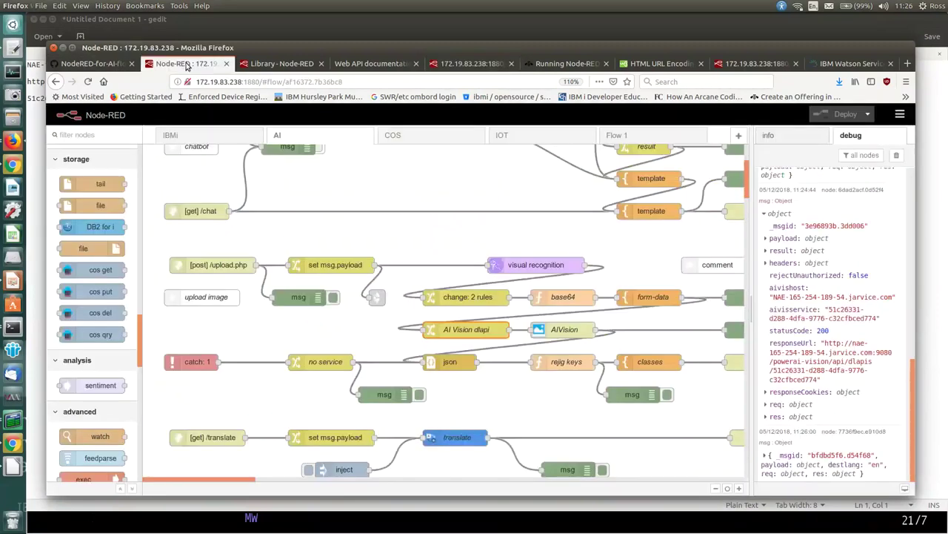
Open the Watson Assistant page from the AI category of the IBM Cloud catalog.
scroll(747, 188, up, 3)
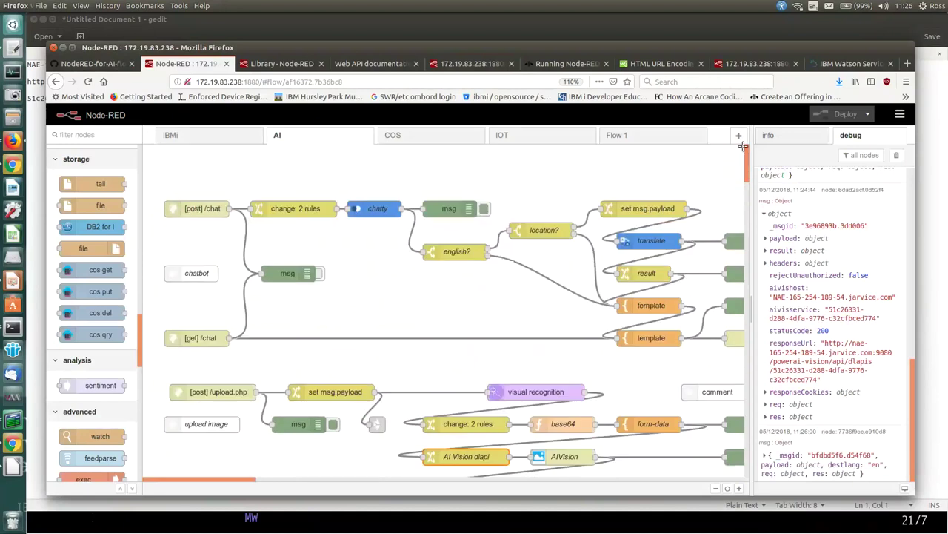
click(841, 66)
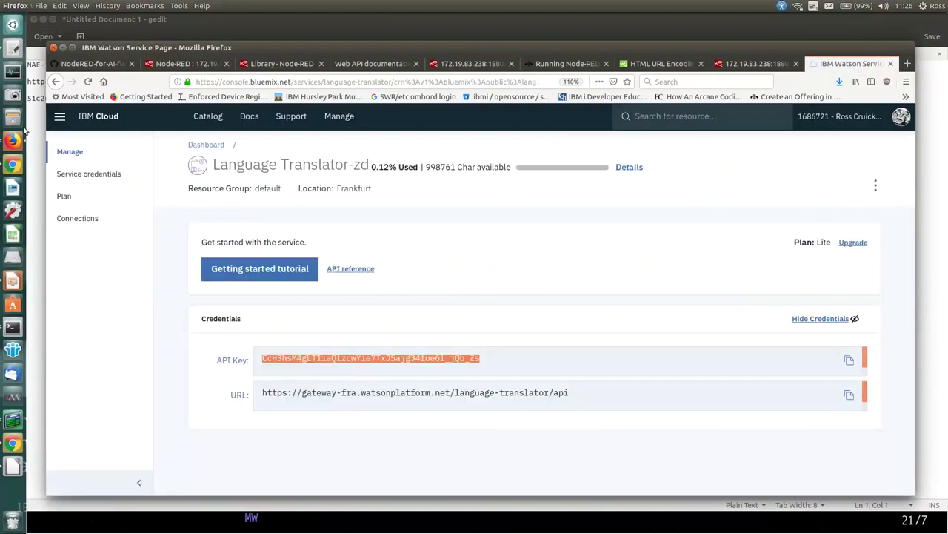
click(209, 116)
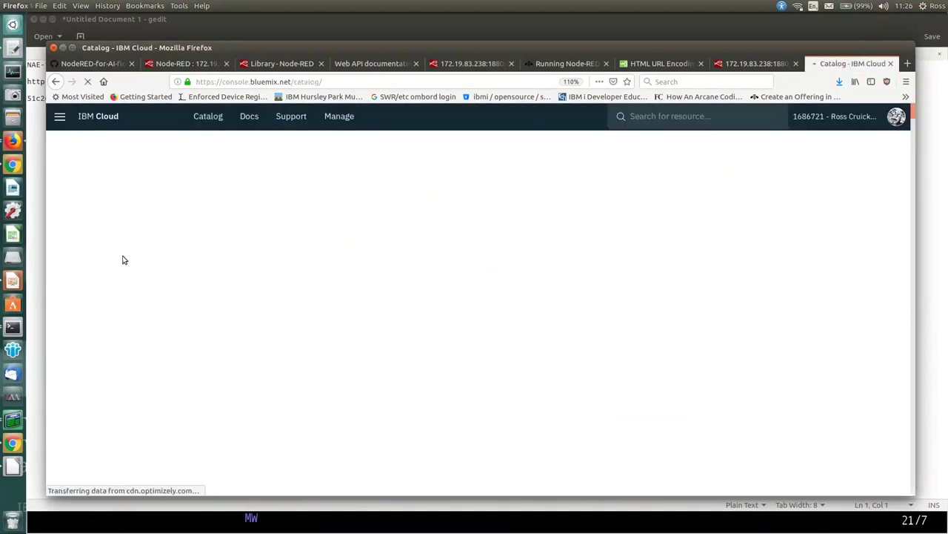
click(92, 307)
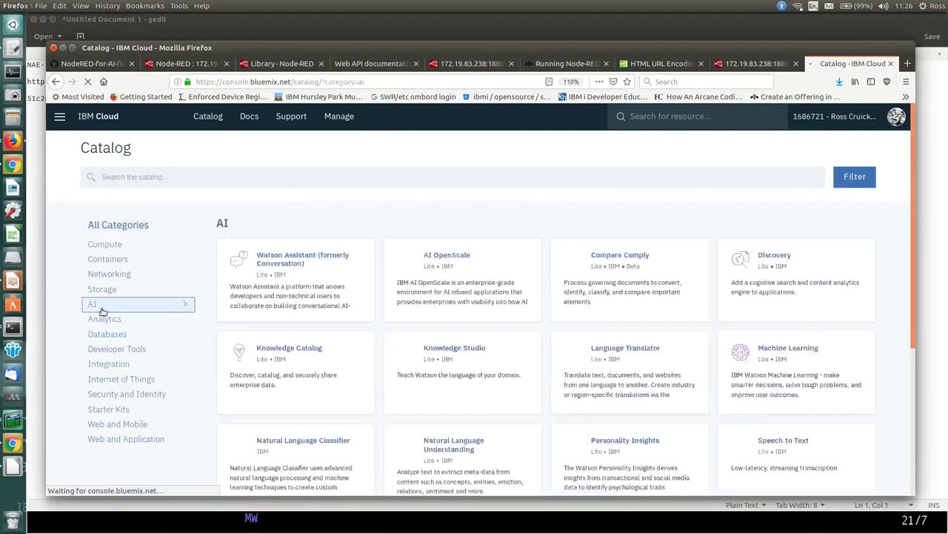
click(316, 268)
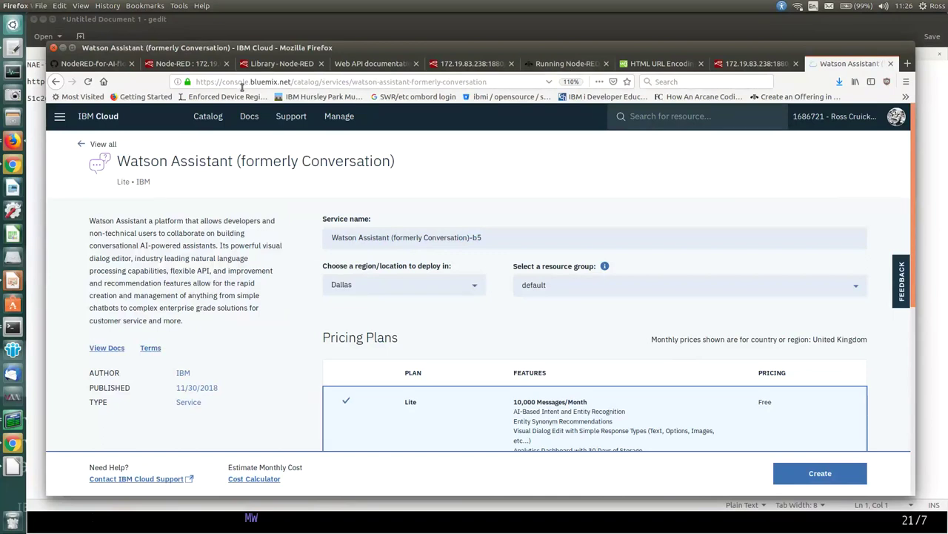
click(184, 64)
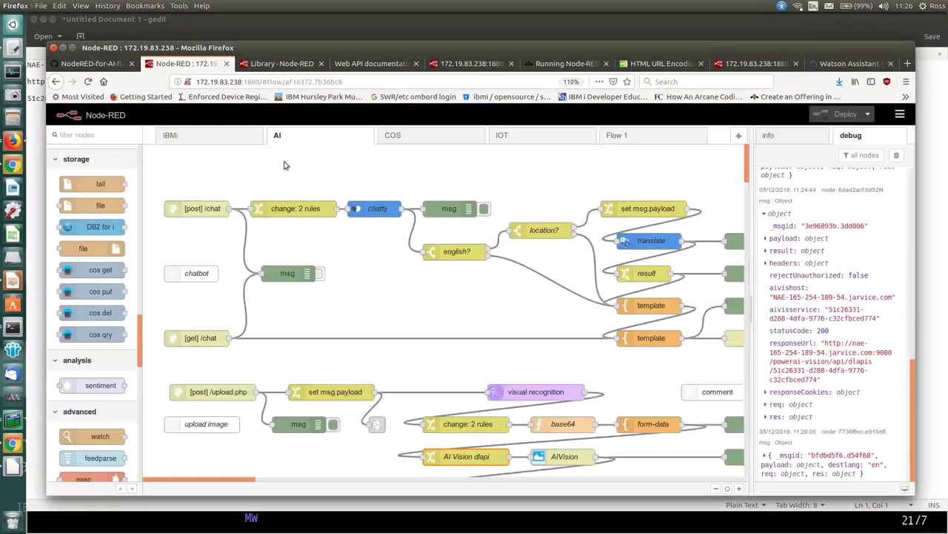
Look over the chatty assistant node and the /chat template node code, cancelling both unchanged.
double_click(373, 213)
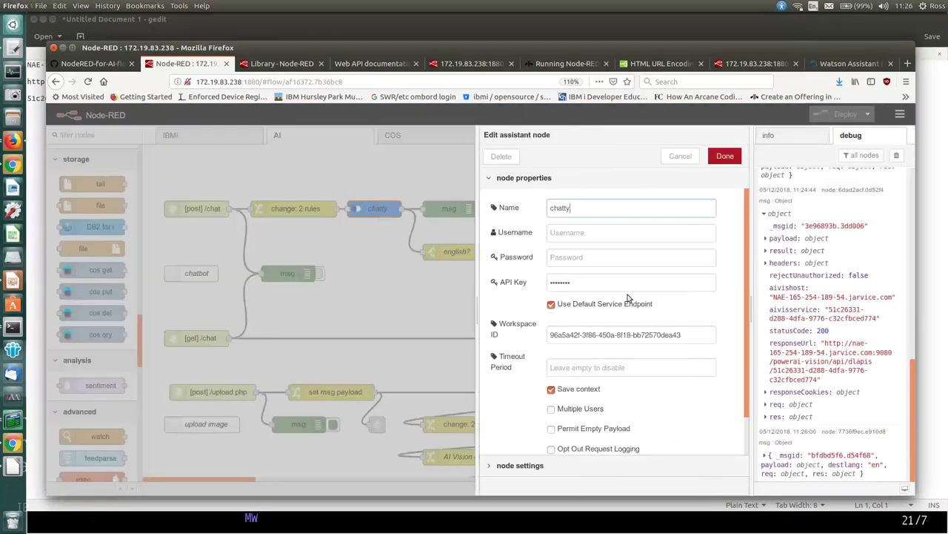
click(680, 156)
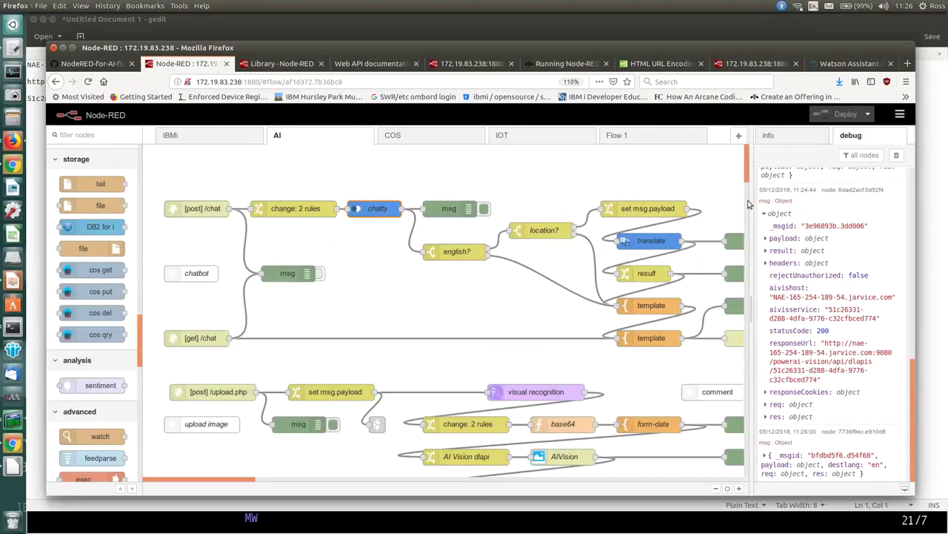
double_click(652, 339)
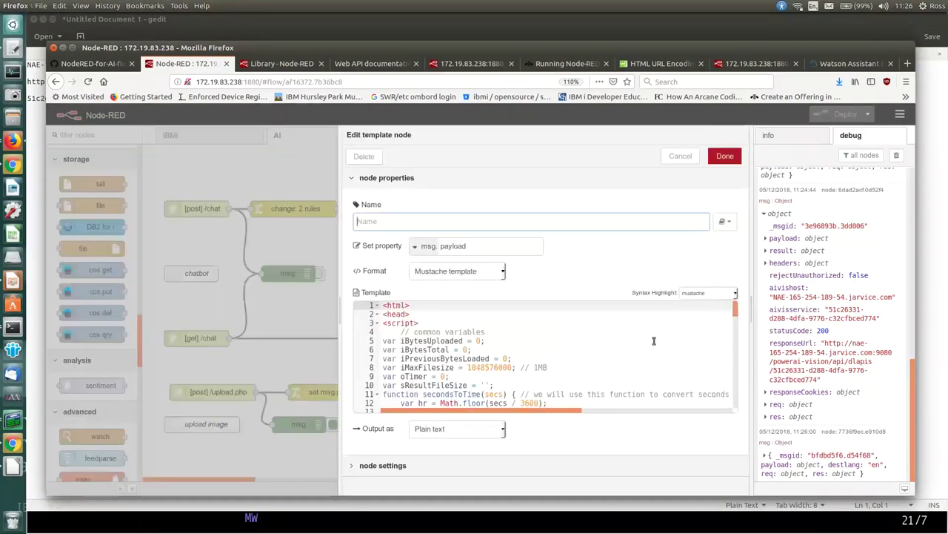
drag(736, 315, 748, 394)
click(685, 156)
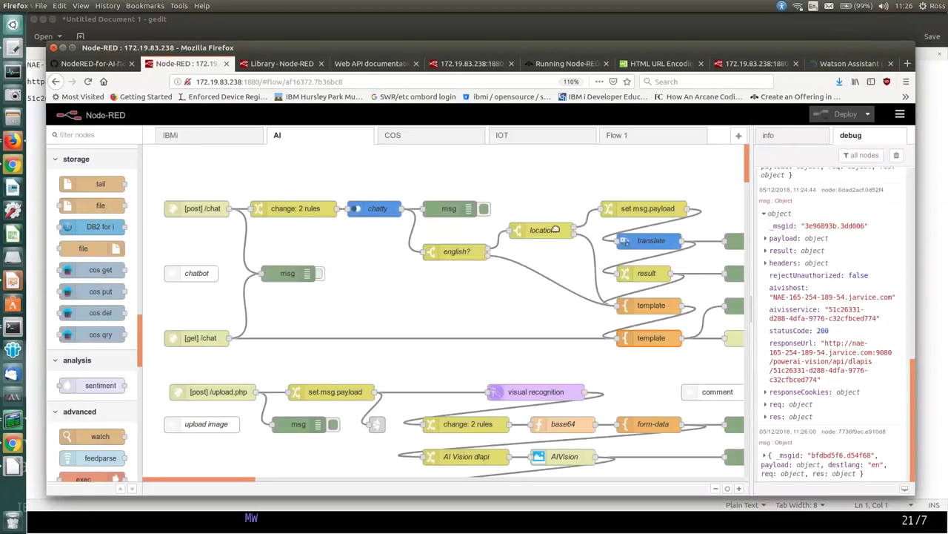
click(643, 241)
click(292, 63)
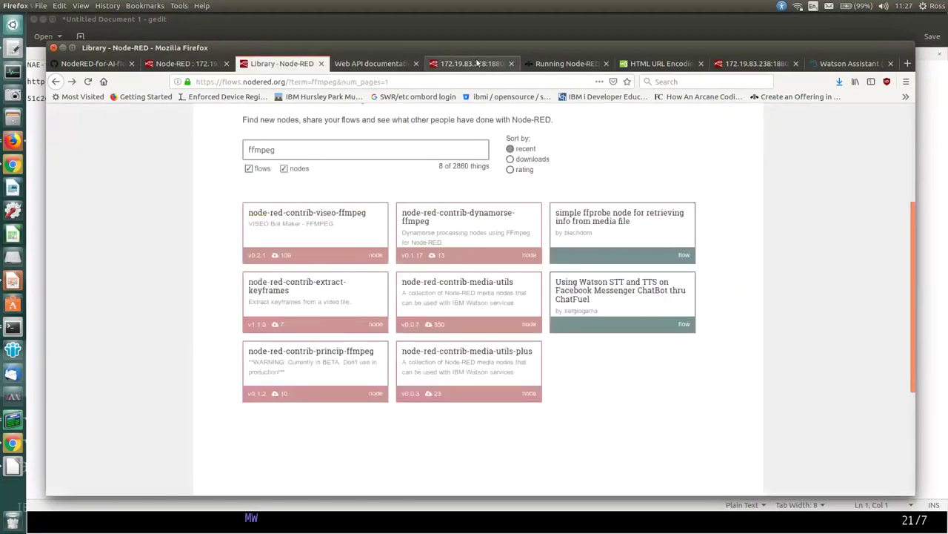
Ask 'store opening times' on the /chat page with French as the reply language.
click(478, 63)
click(348, 148)
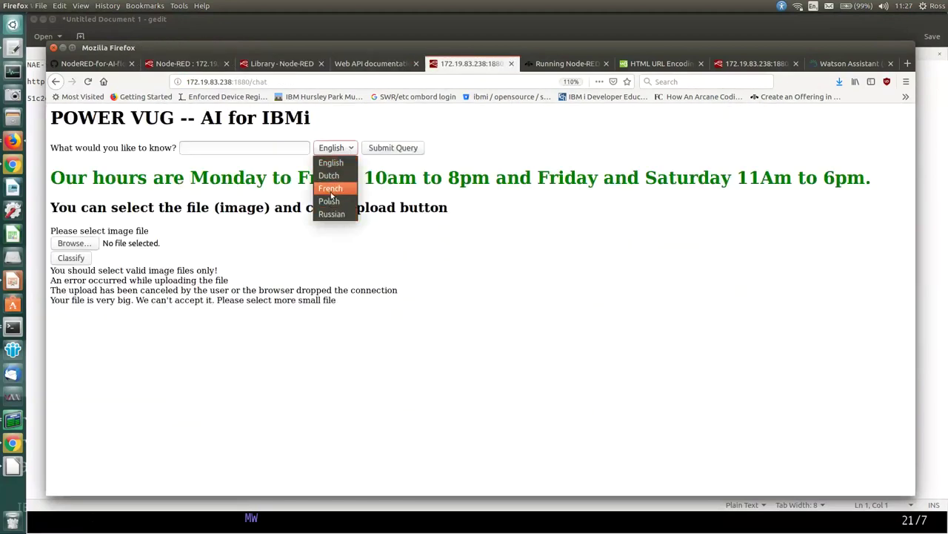
click(332, 188)
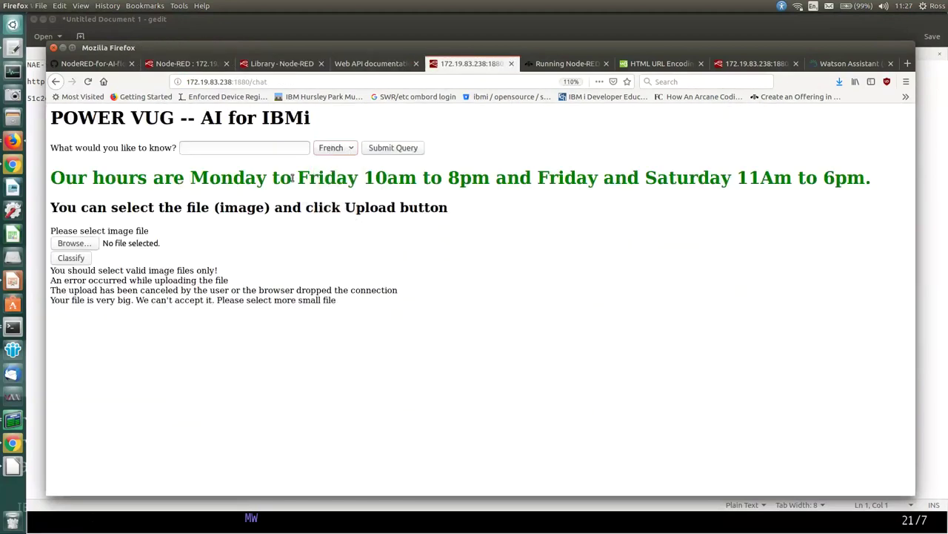
click(267, 151)
text(s)
key(BackSpace)
text(opening times)
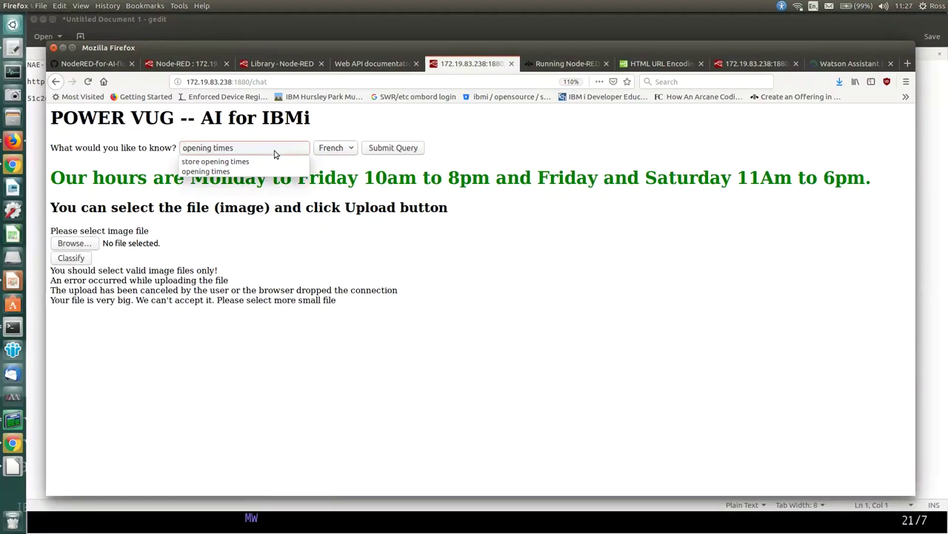
click(276, 161)
click(406, 151)
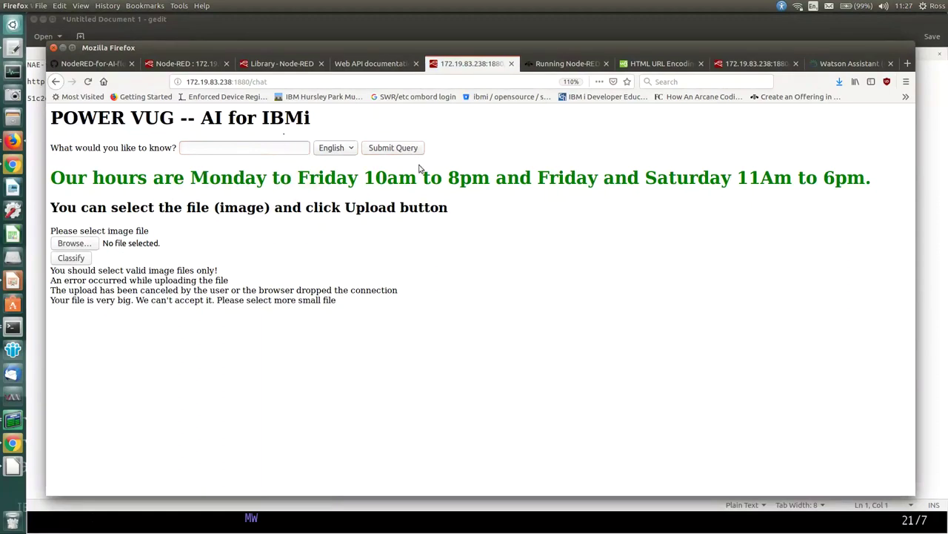
Back in Node-RED, narrow the debug panel and open the IOT flow.
click(185, 64)
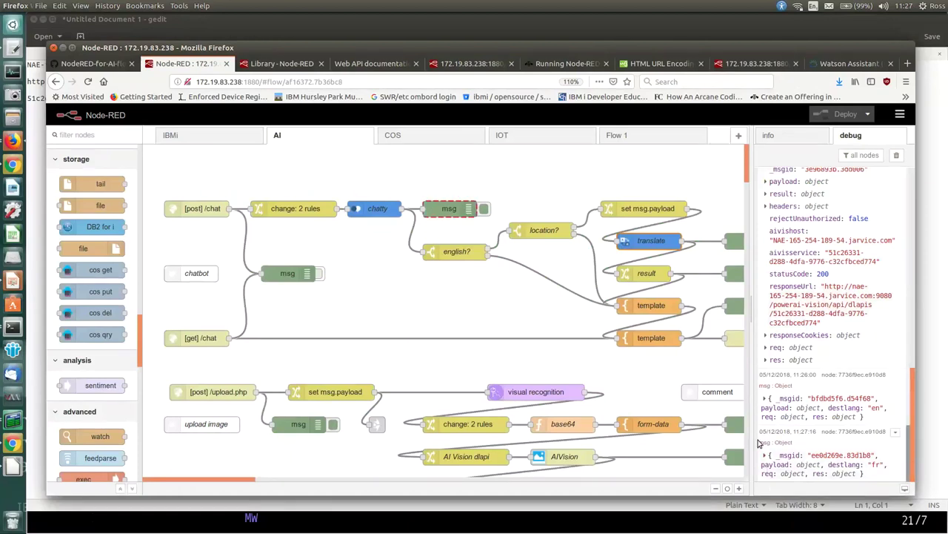
drag(752, 417, 818, 413)
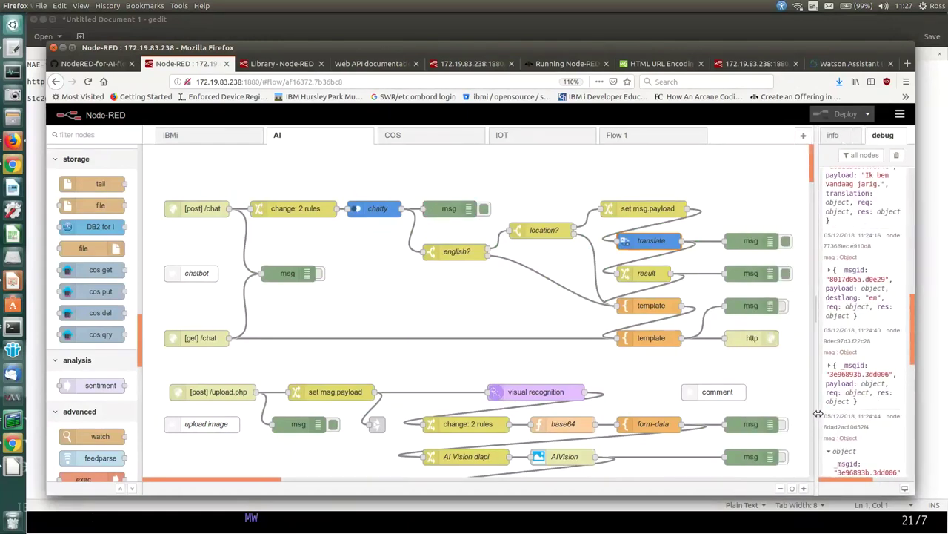
scroll(474, 333, down, 8)
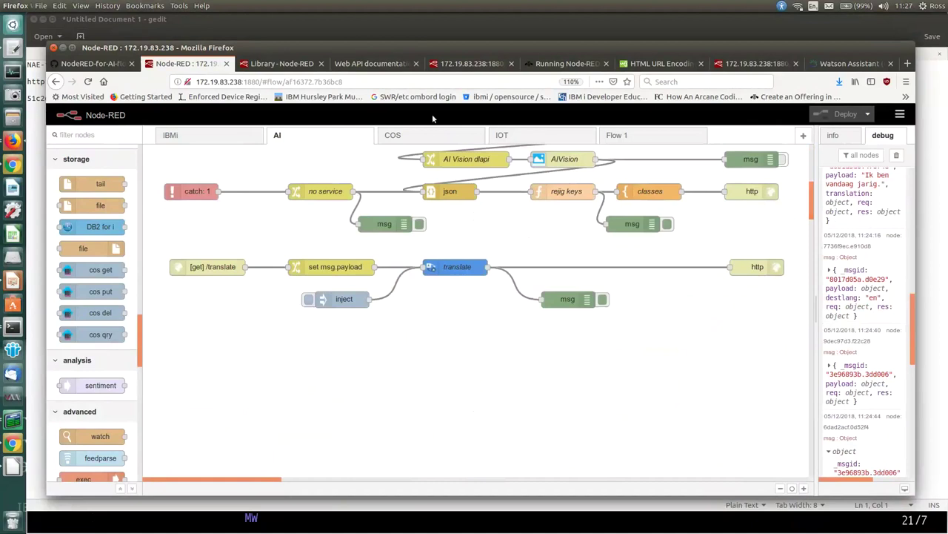
click(530, 137)
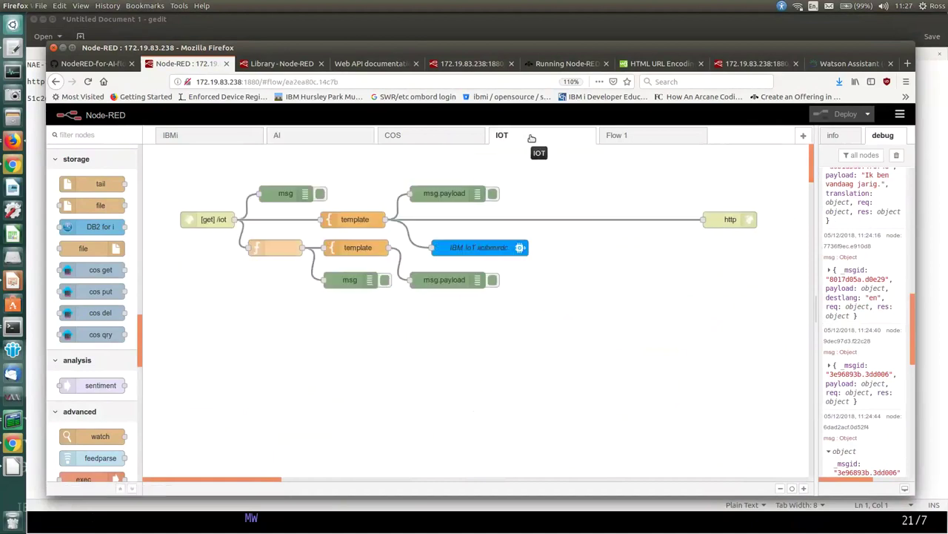